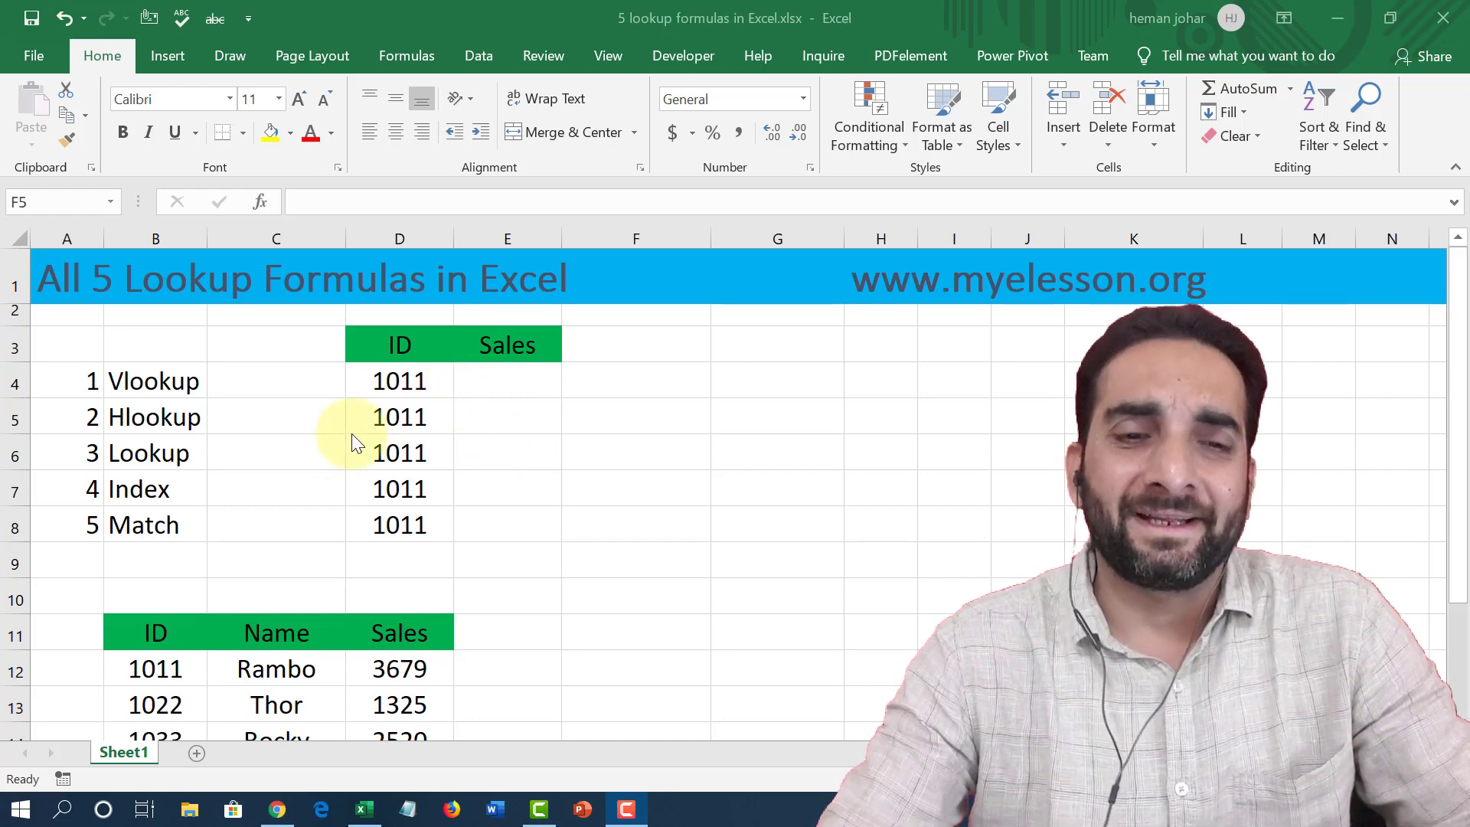
- Select the first Sales result cell beside the lookup rows
scroll(237, 520, down, 6)
scroll(246, 498, up, 5)
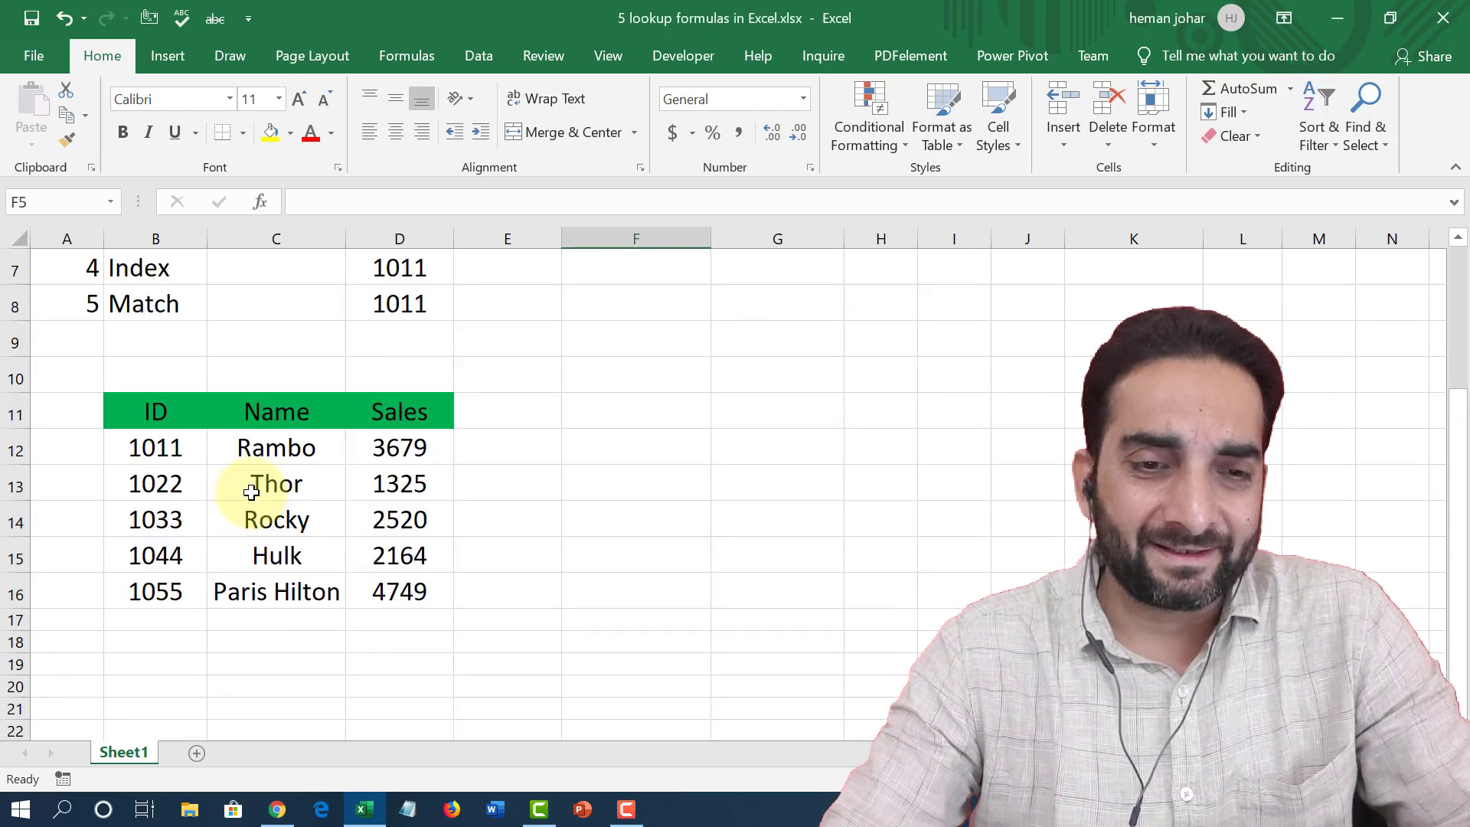
scroll(222, 513, up, 1)
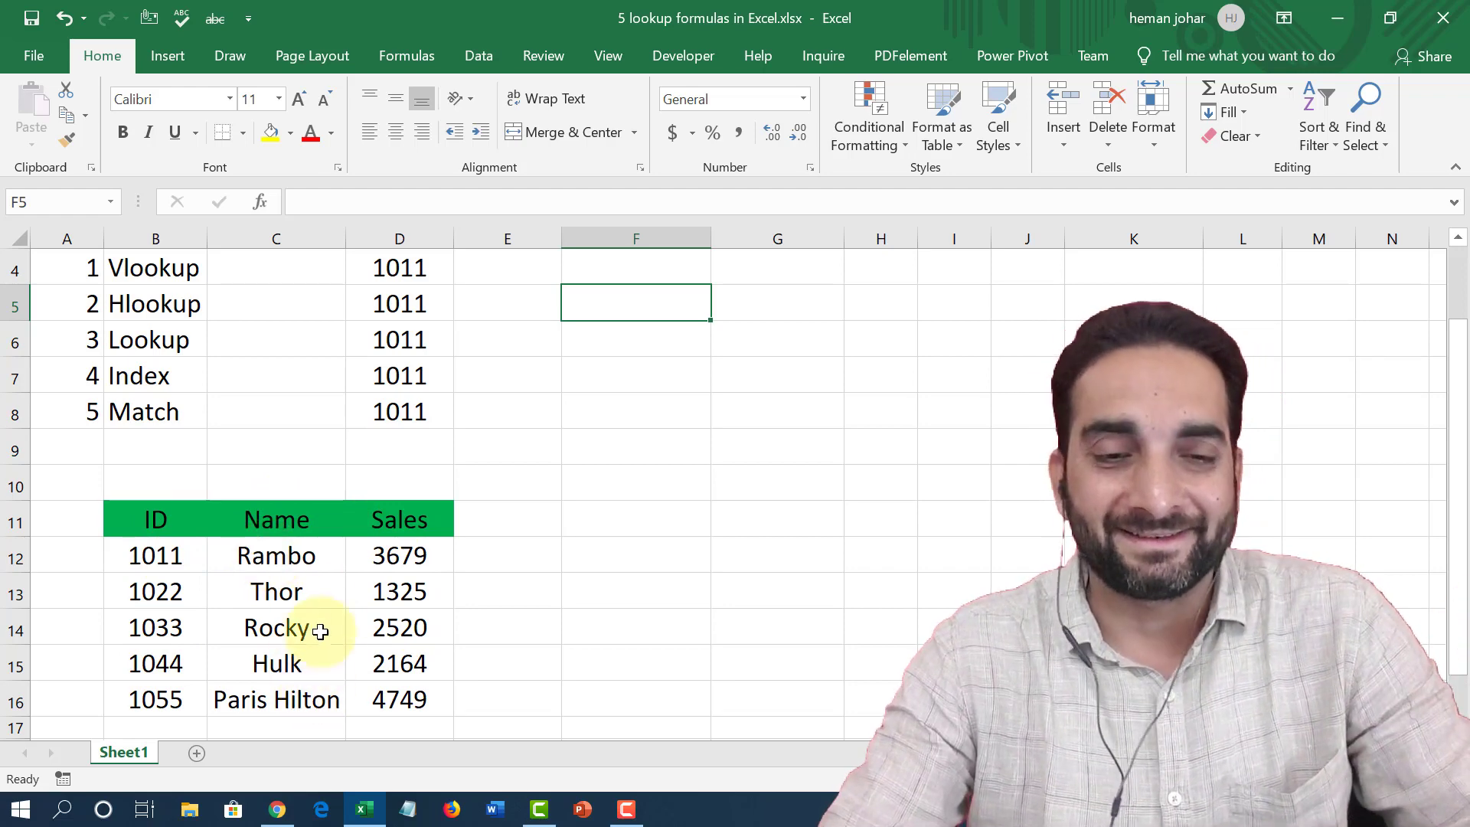
scroll(310, 581, up, 1)
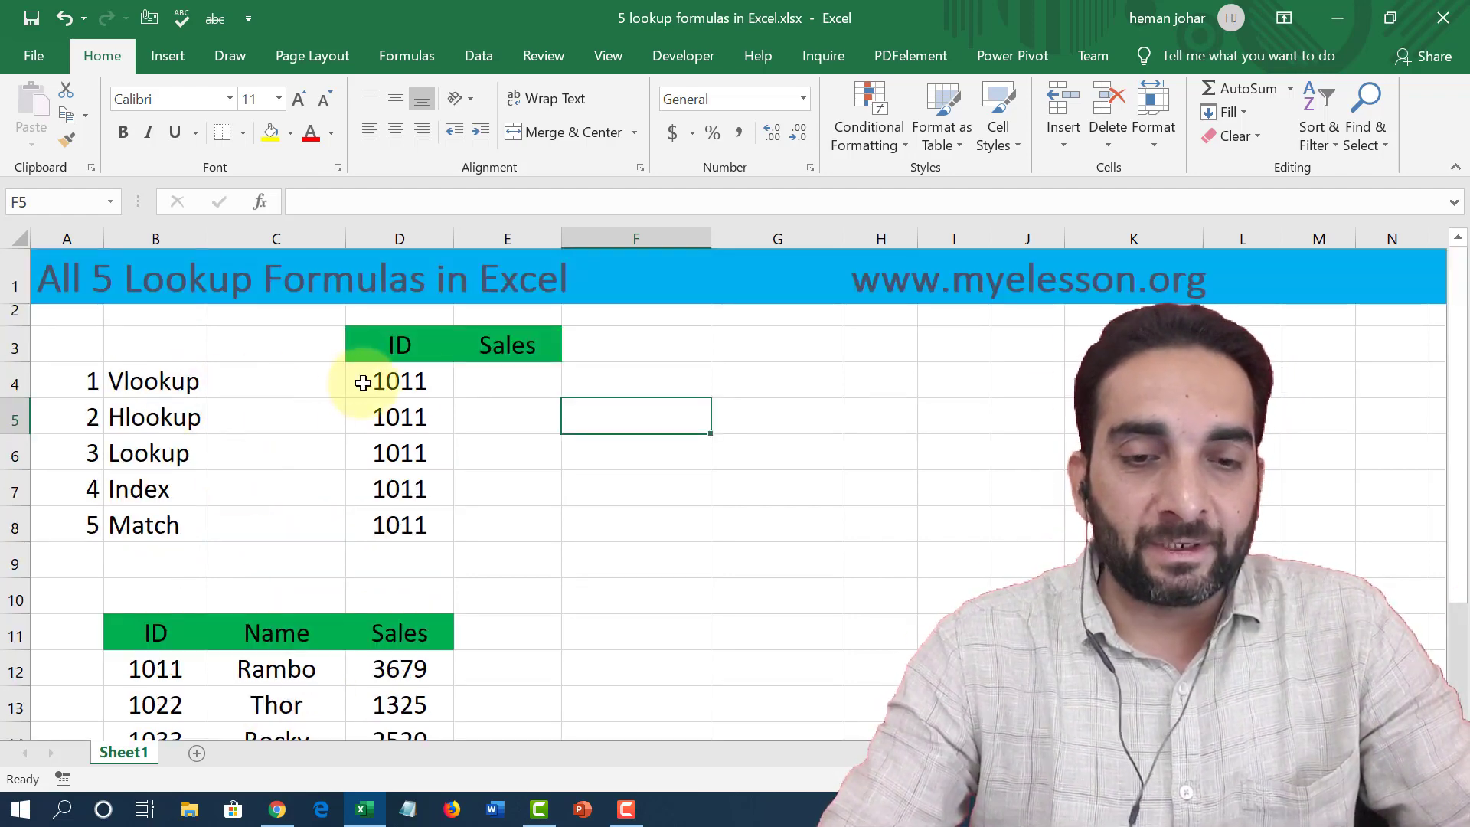
click(497, 385)
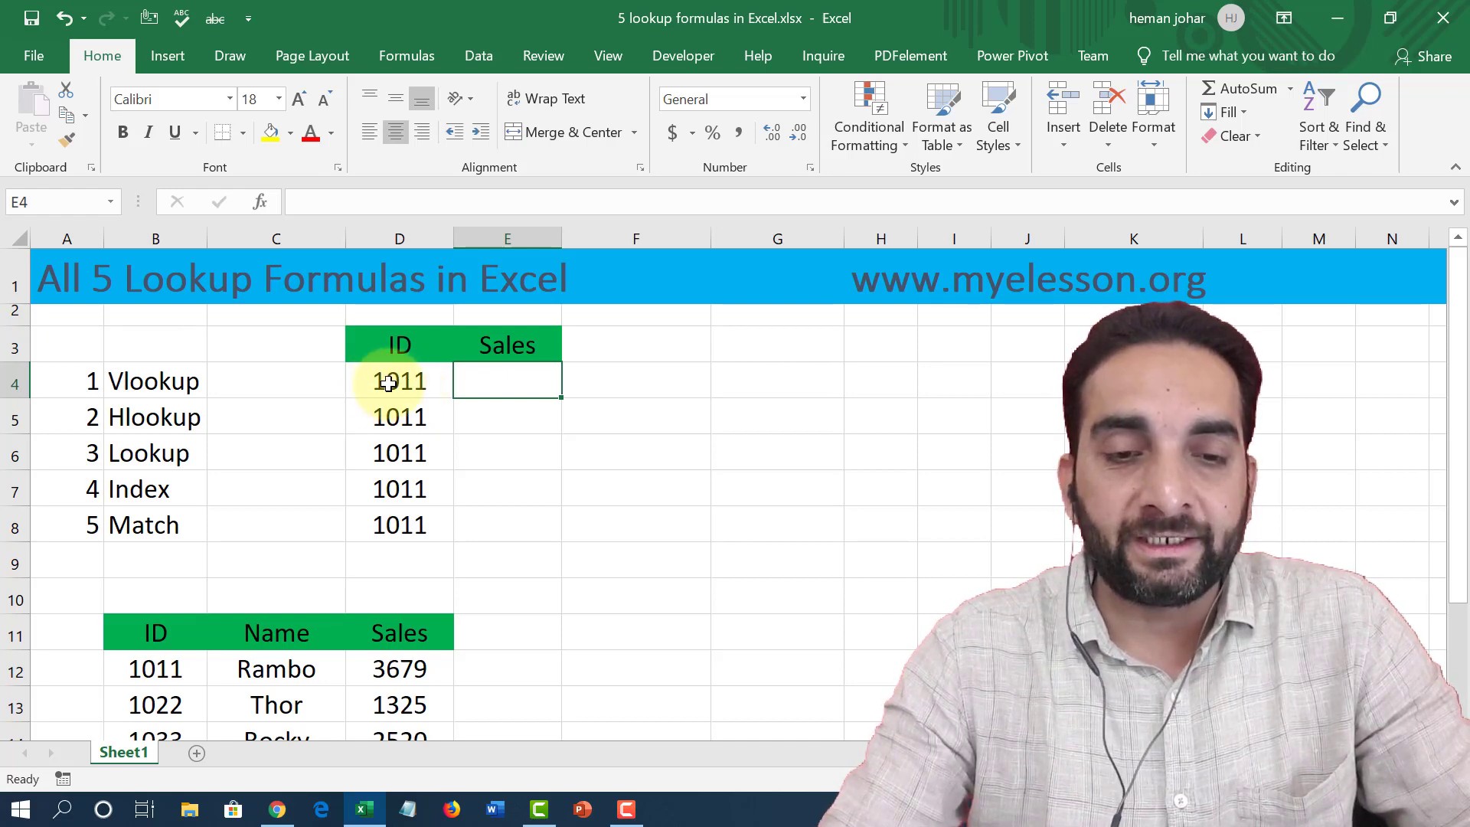
- Scroll up and down to review the ID/Name/Sales data table
scroll(199, 528, down, 1)
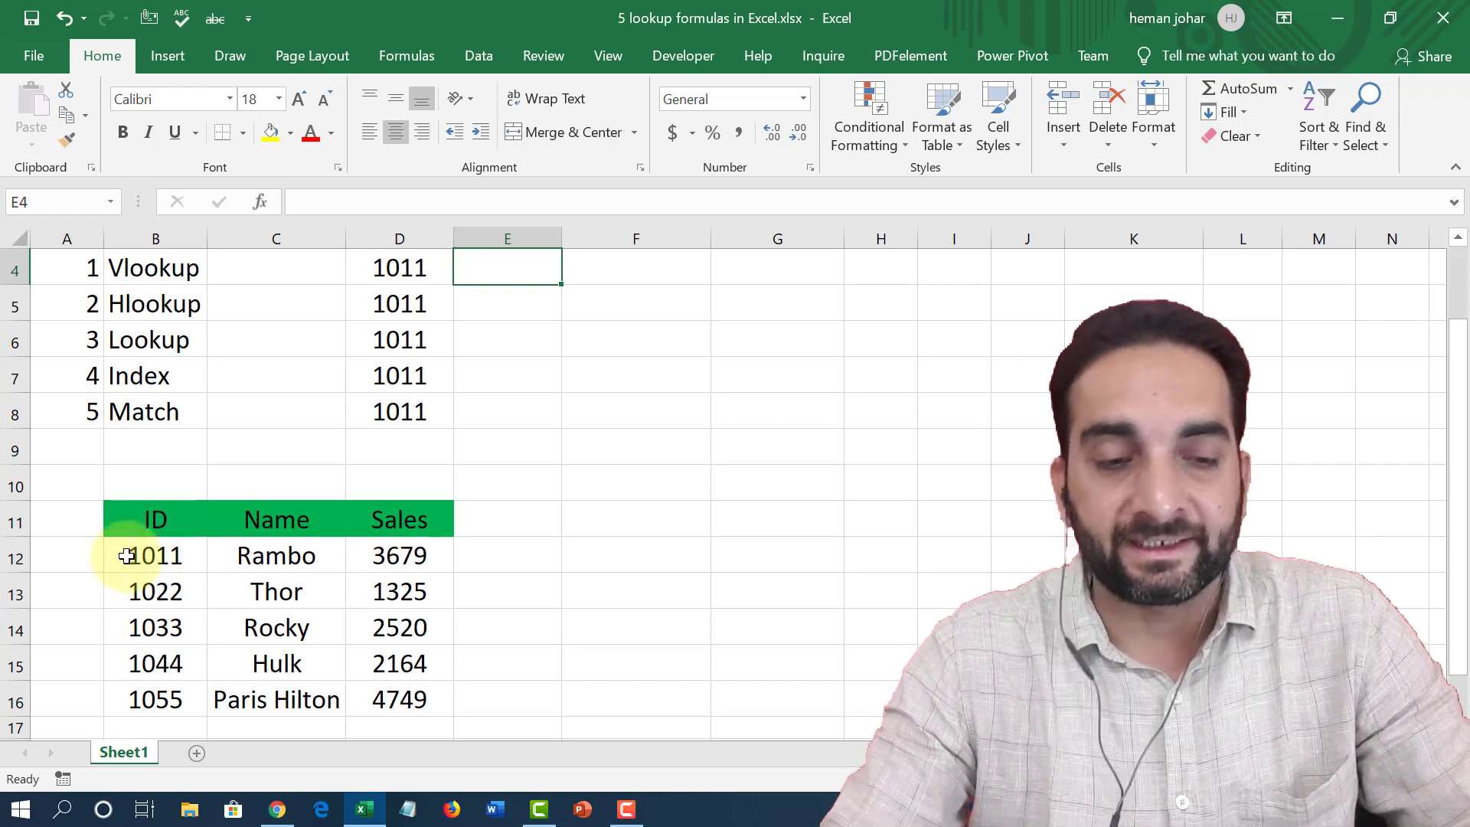
scroll(405, 416, up, 1)
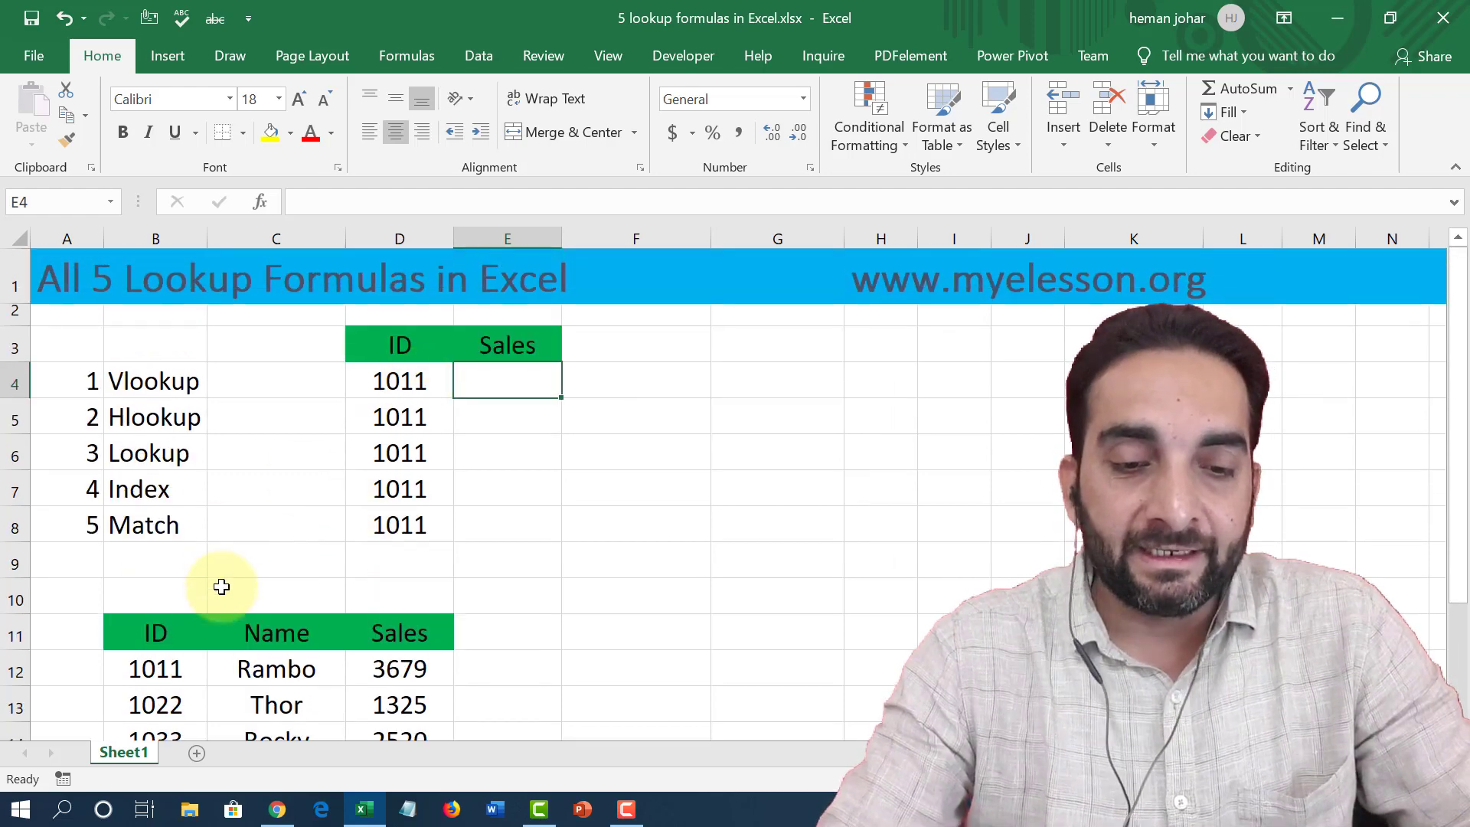
scroll(276, 574, down, 1)
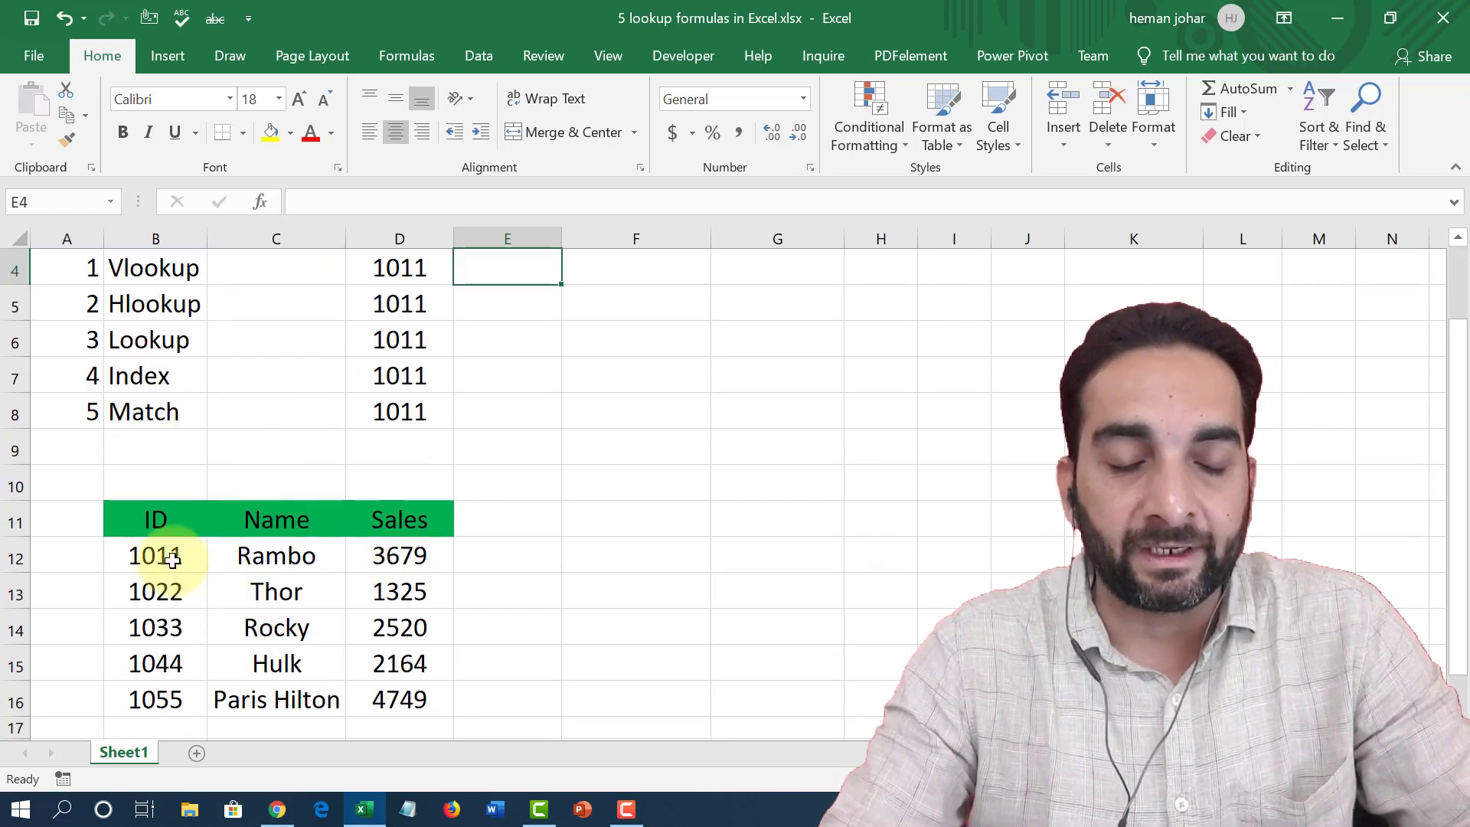
scroll(307, 474, up, 1)
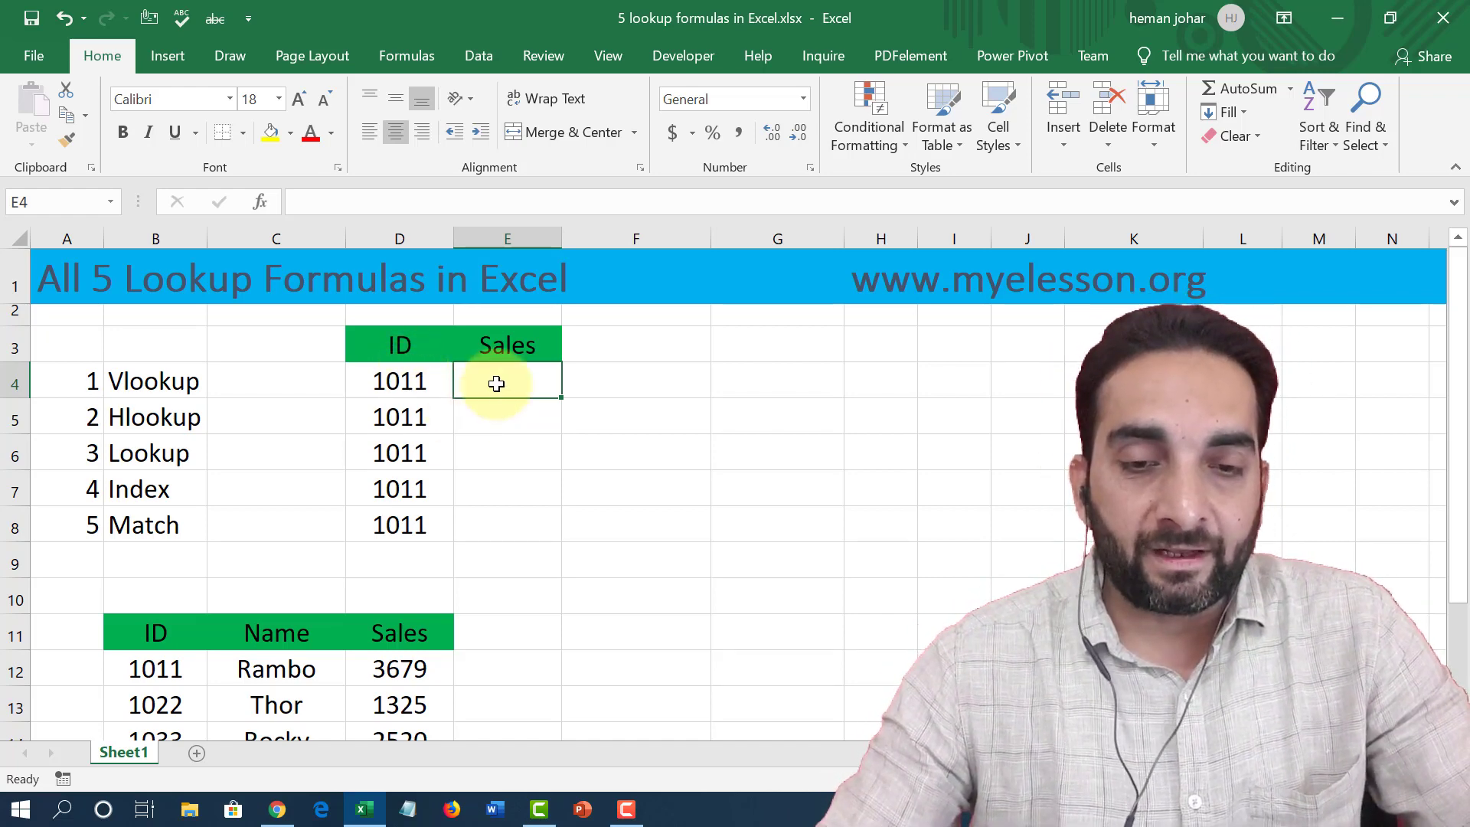
scroll(284, 510, down, 1)
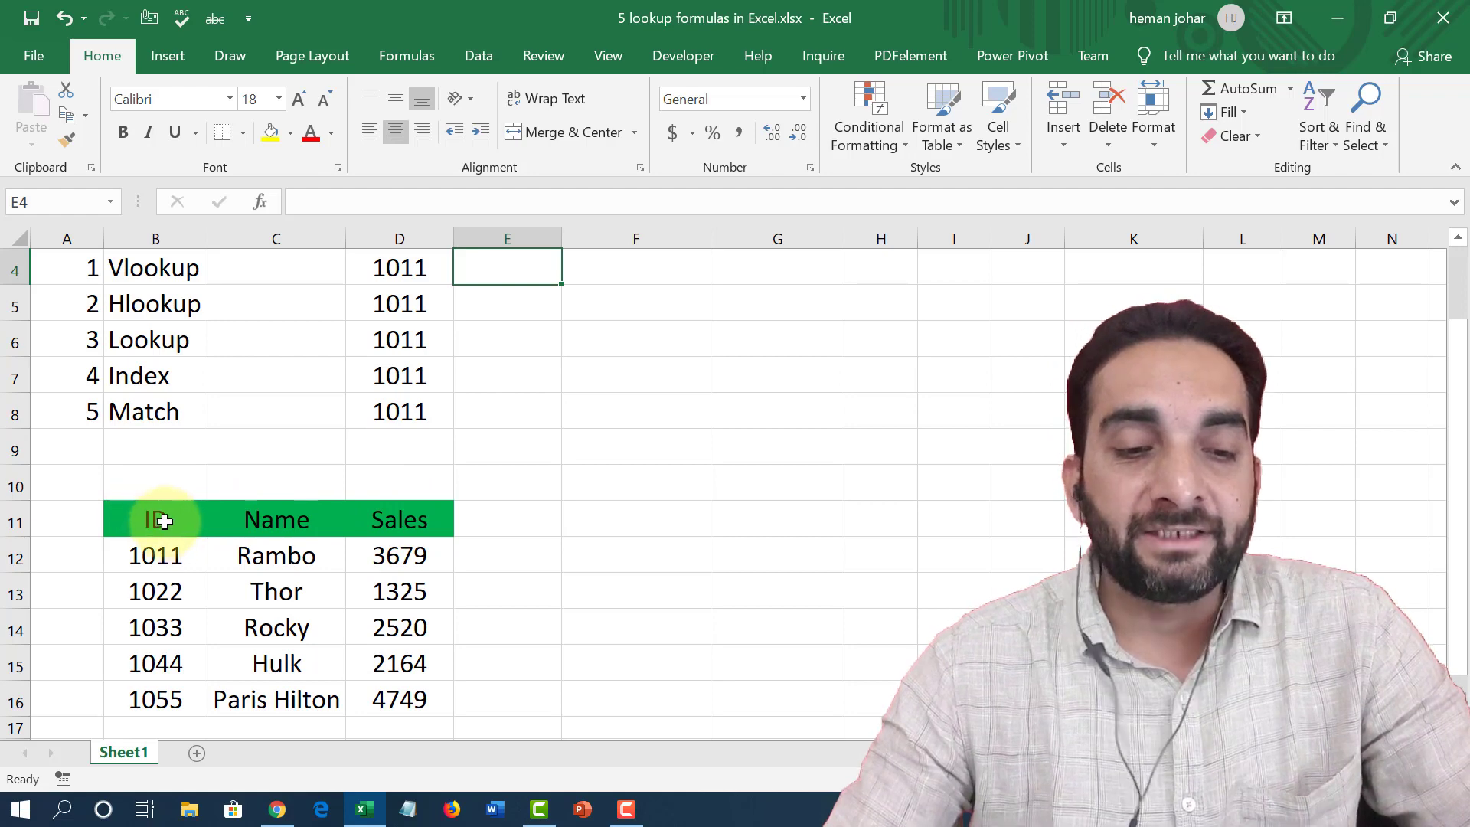
scroll(398, 322, up, 1)
scroll(182, 536, down, 1)
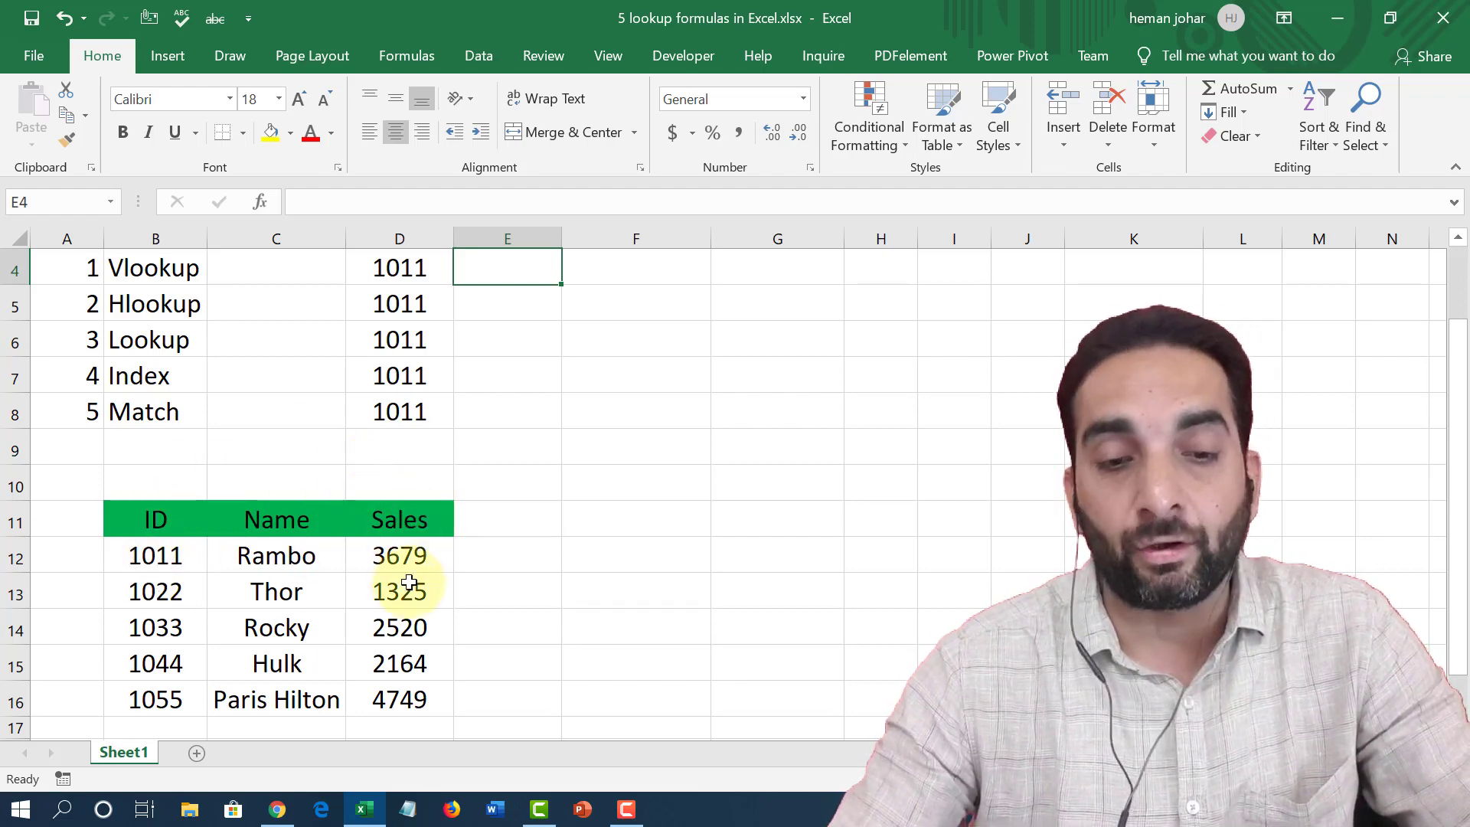
scroll(417, 506, up, 1)
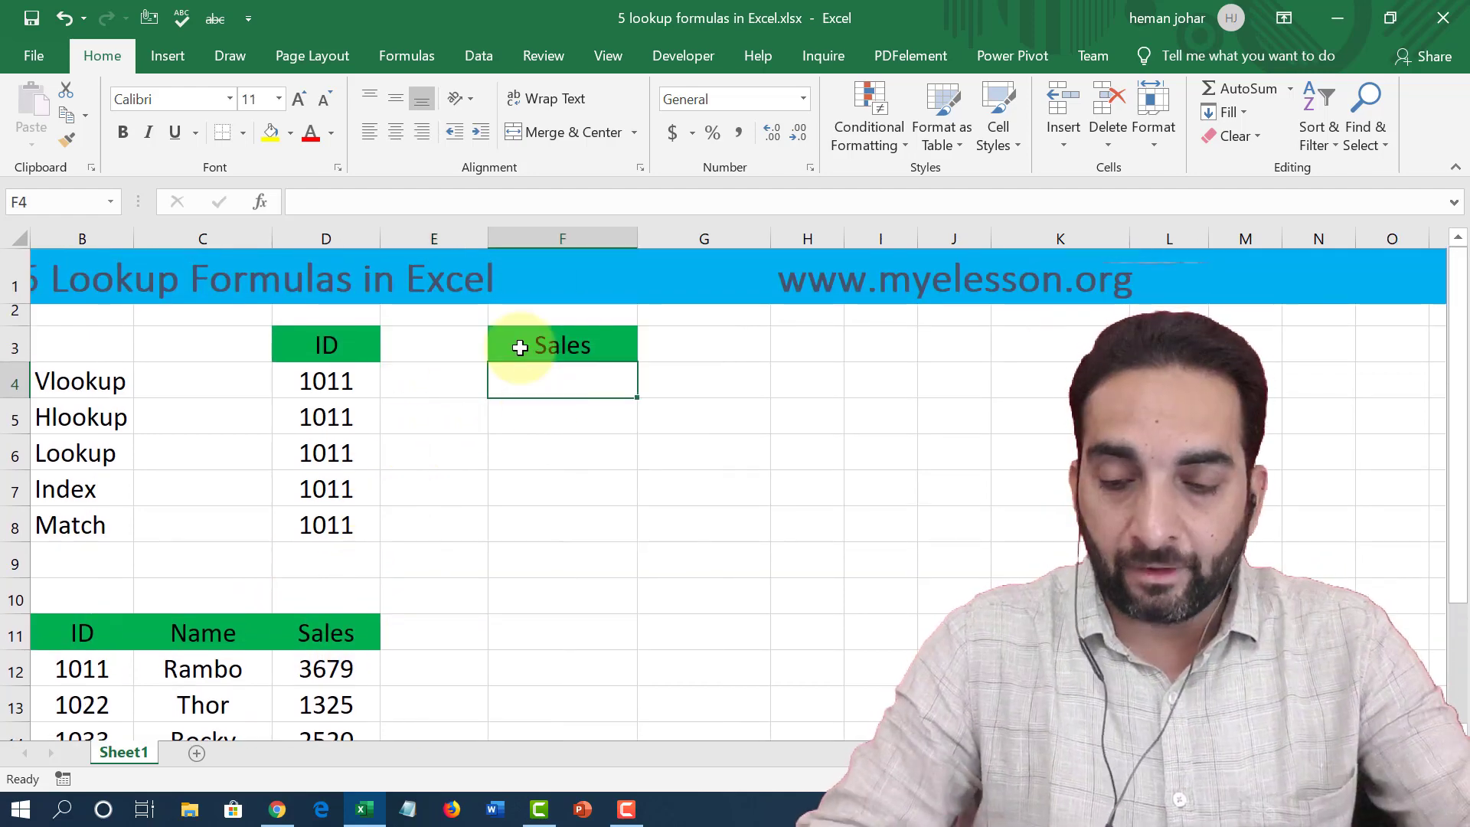
- Enter =VLOOKUP(D4,B11:D16,3,0) in F4, returning 3679 for ID 1011
text(=vlo)
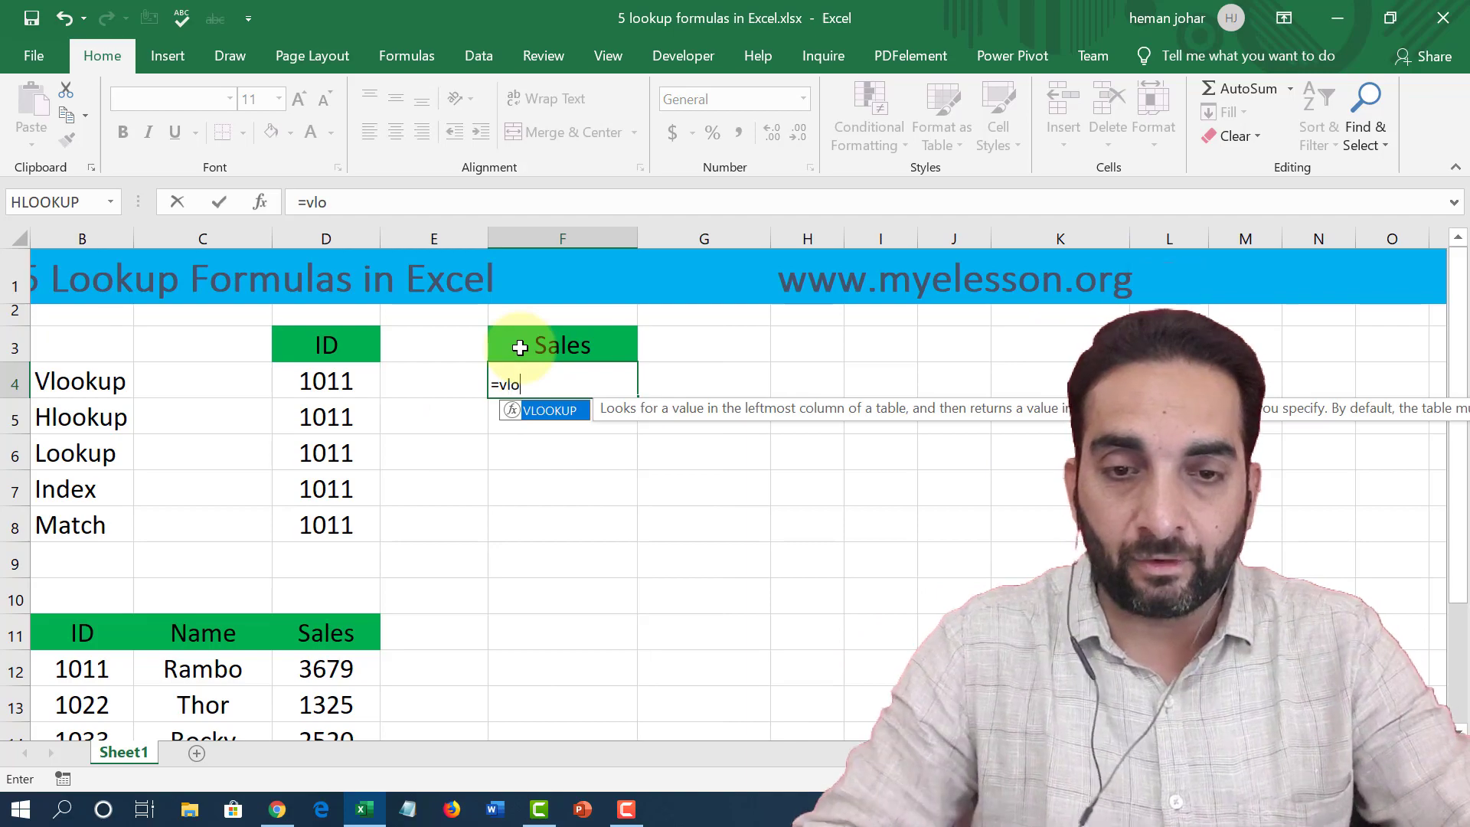
key(Tab)
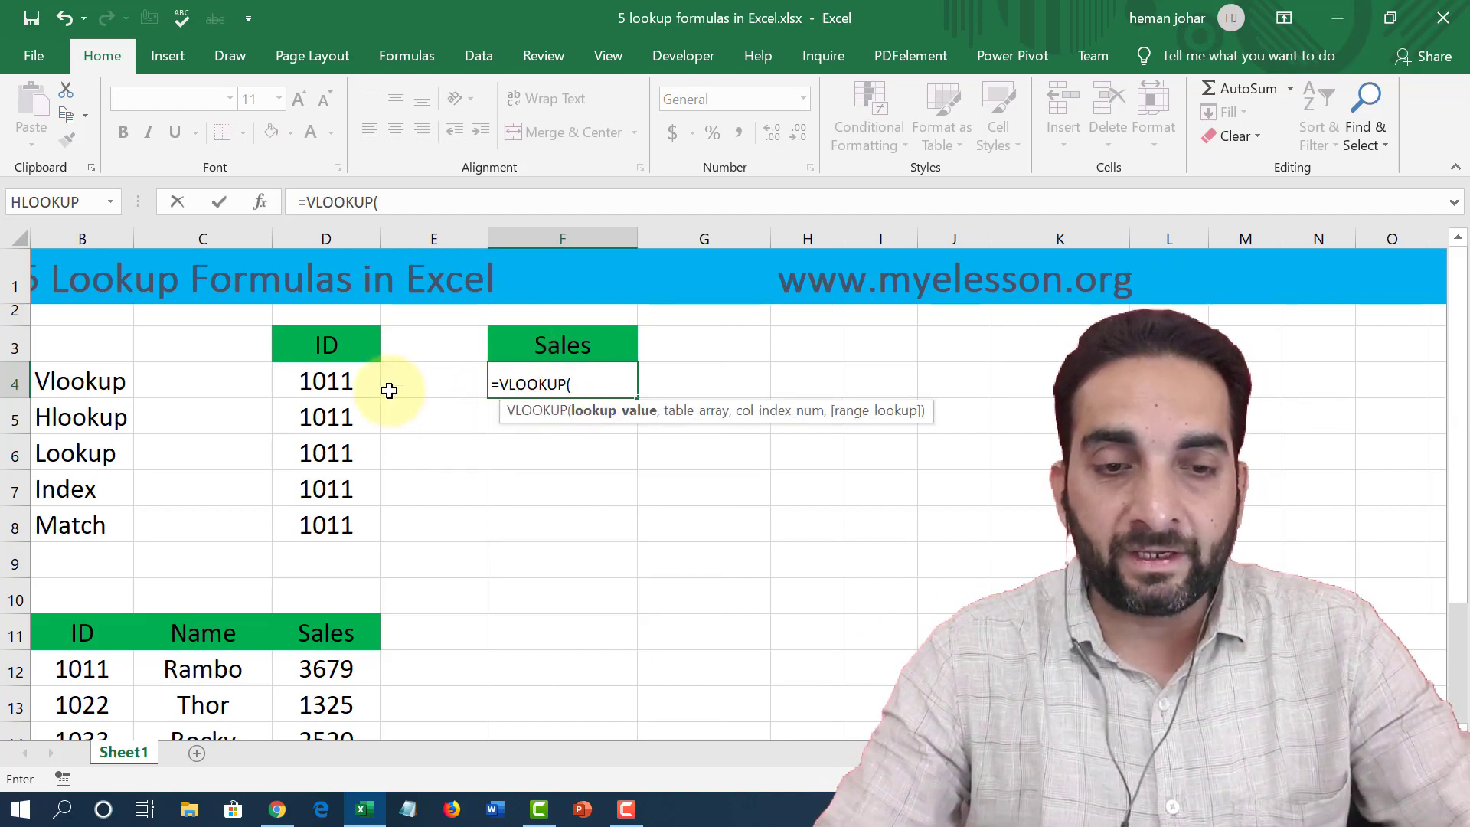
click(348, 389)
text(,)
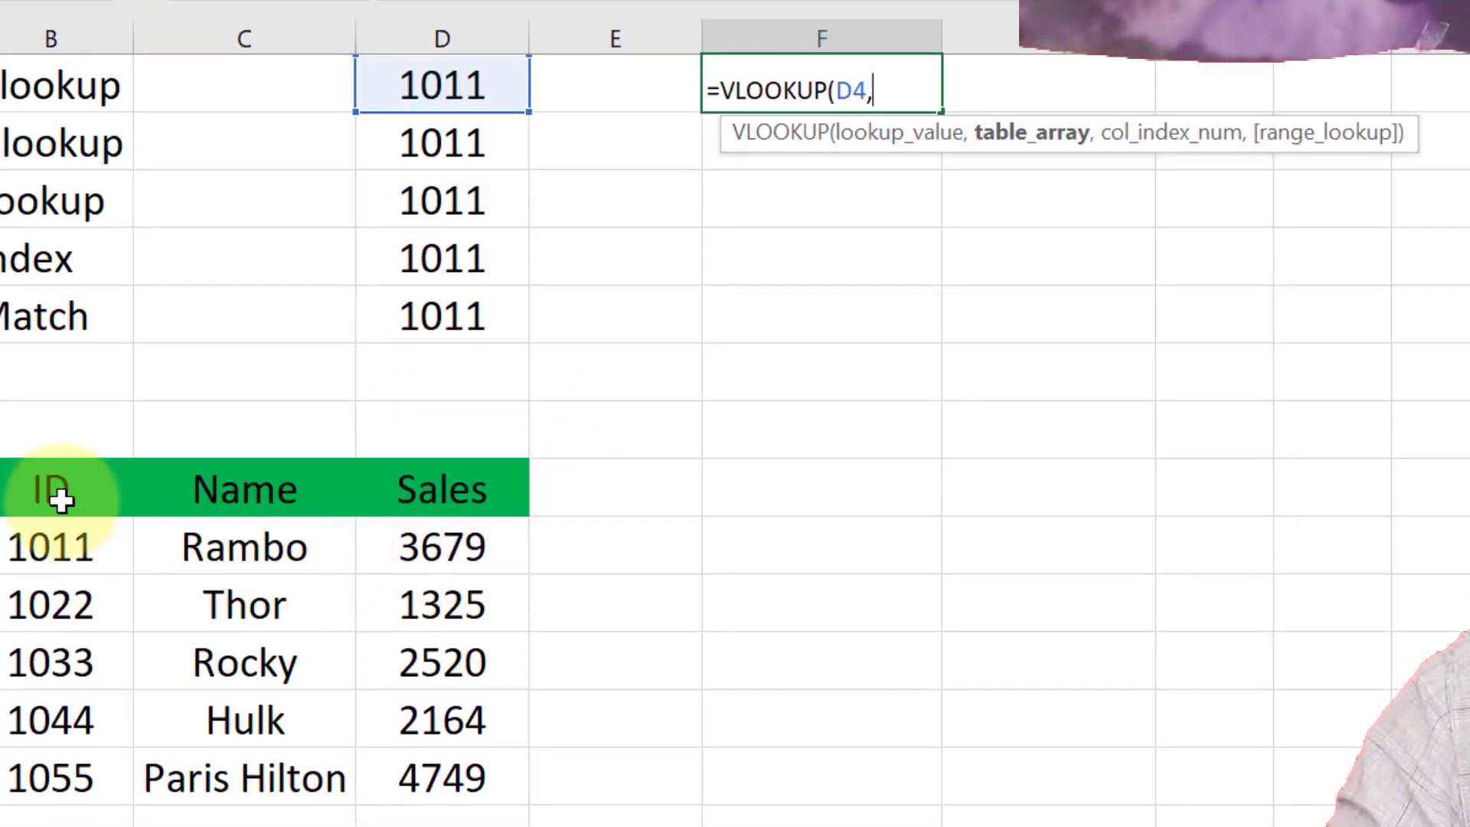
click(54, 490)
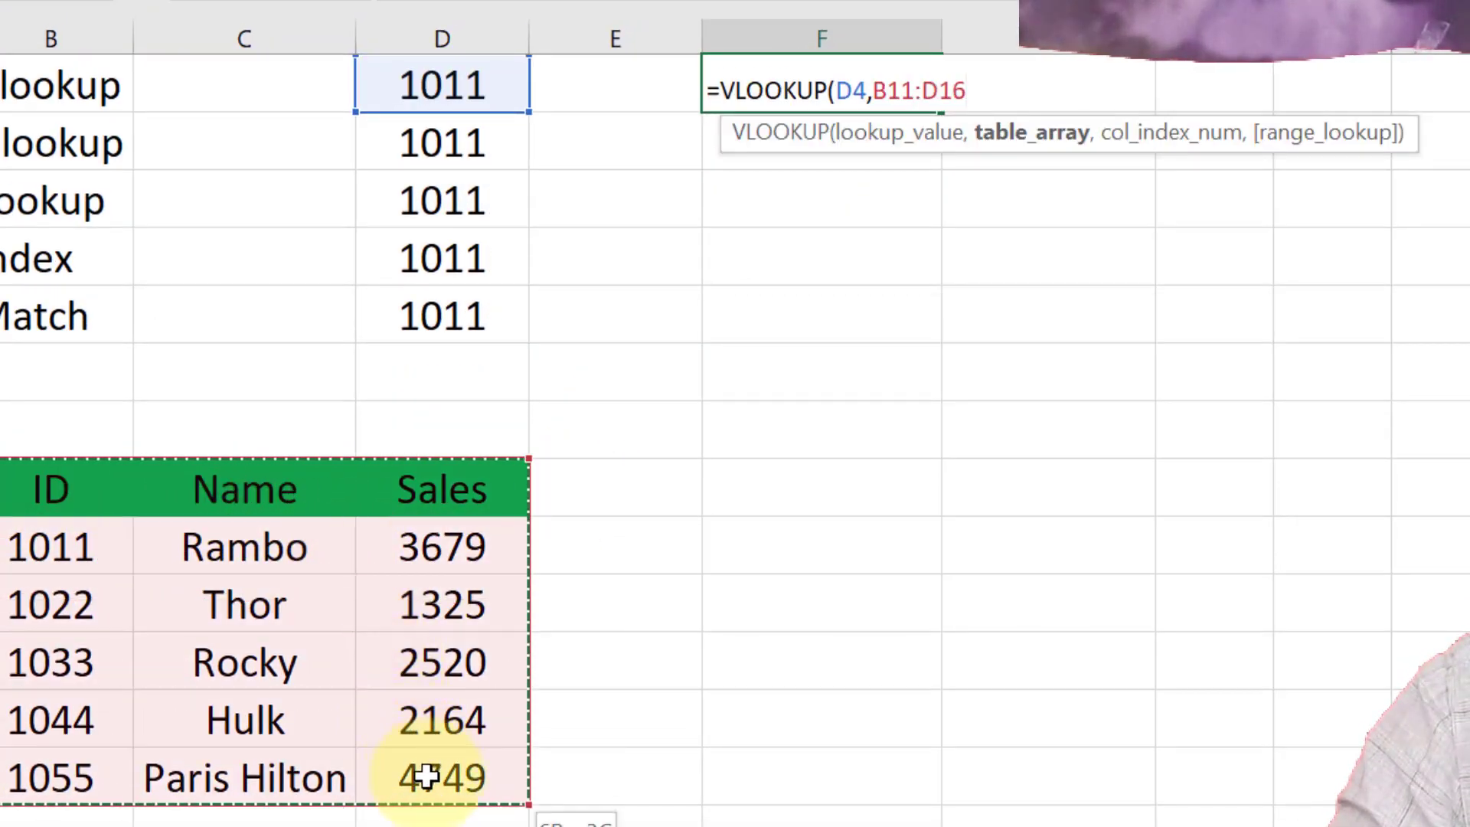
drag(142, 493, 421, 774)
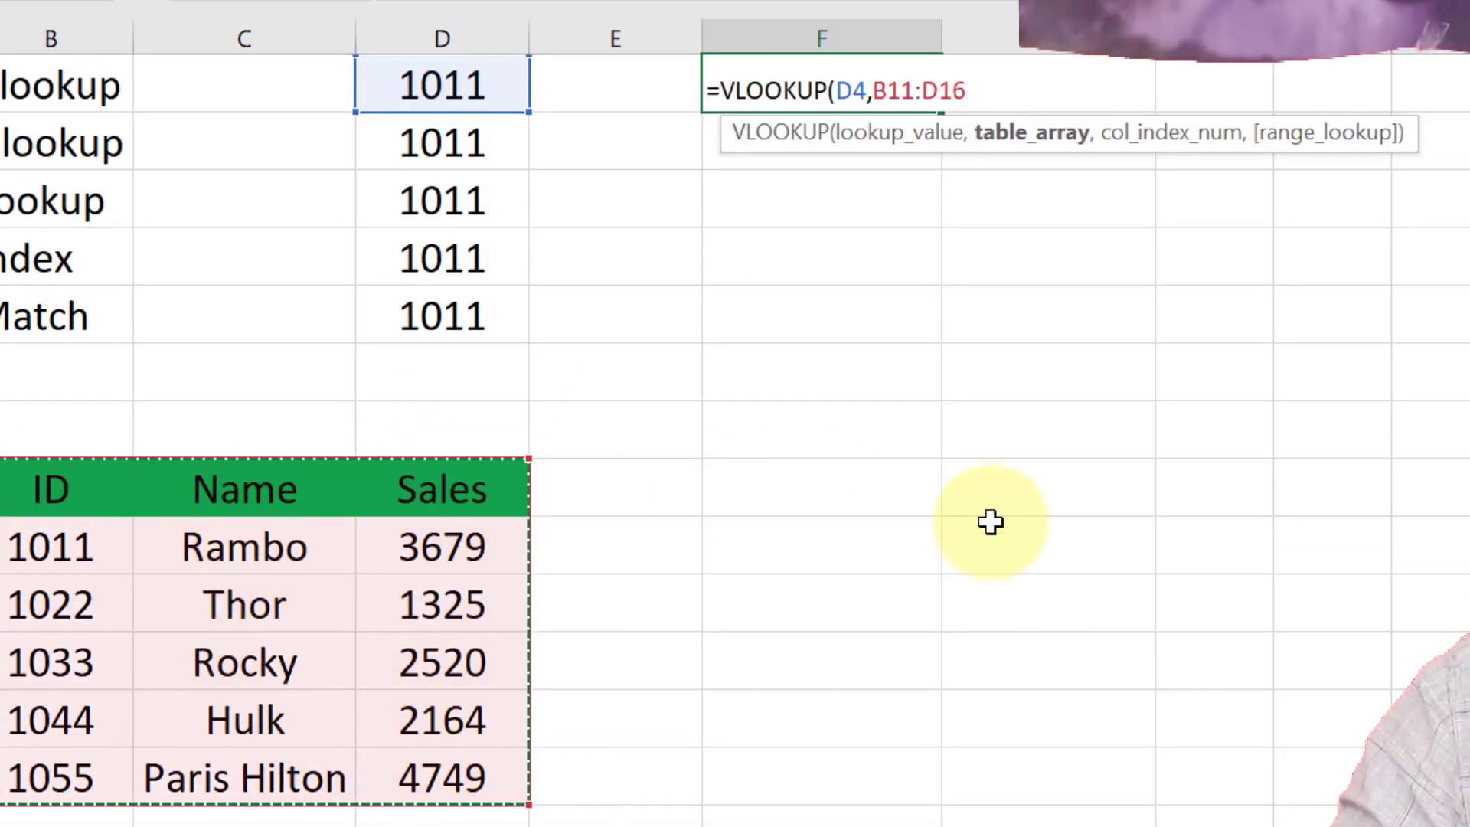
scroll(990, 521, up, 1)
text(,3)
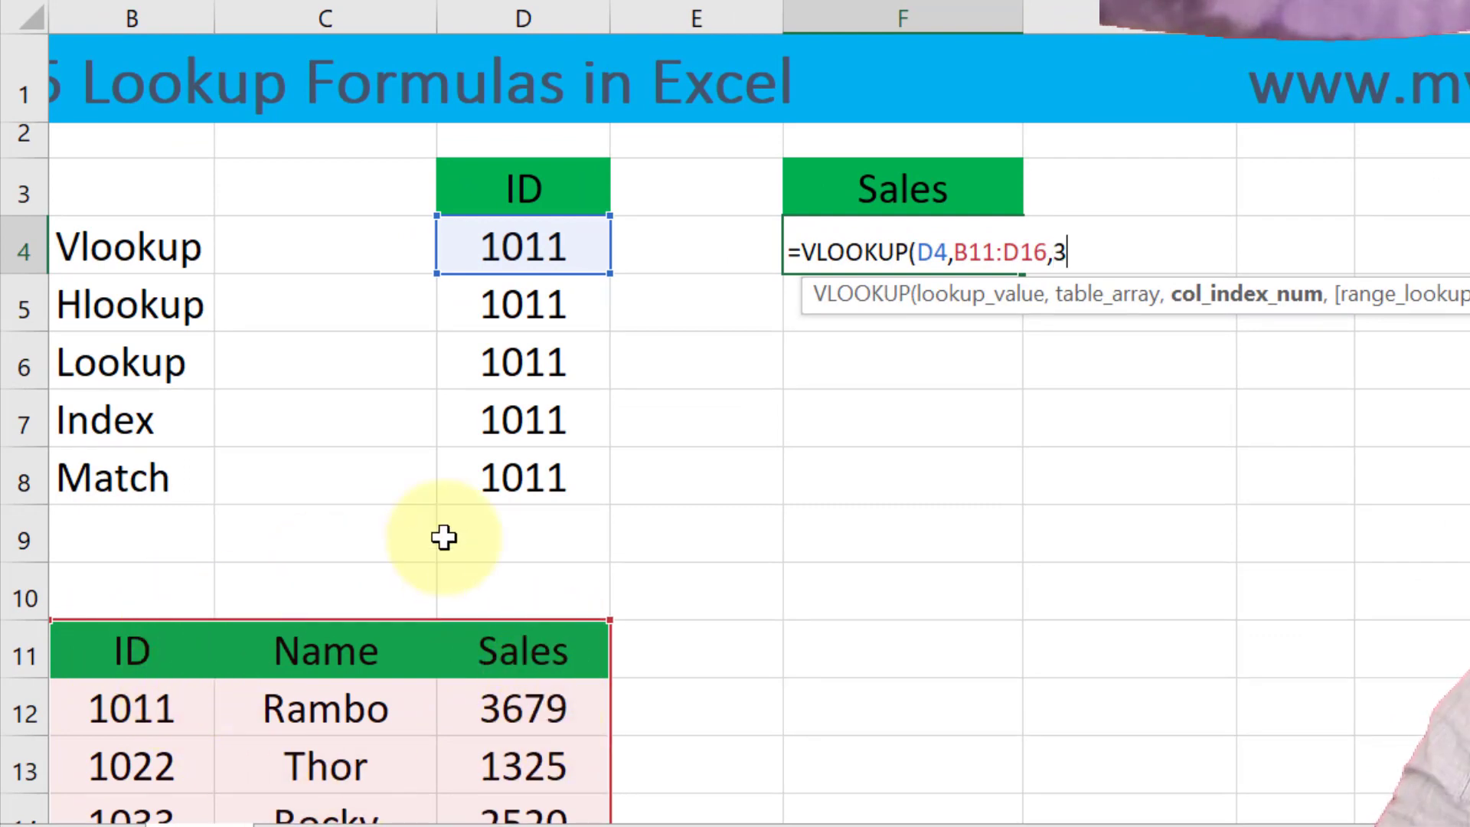
text(,0)
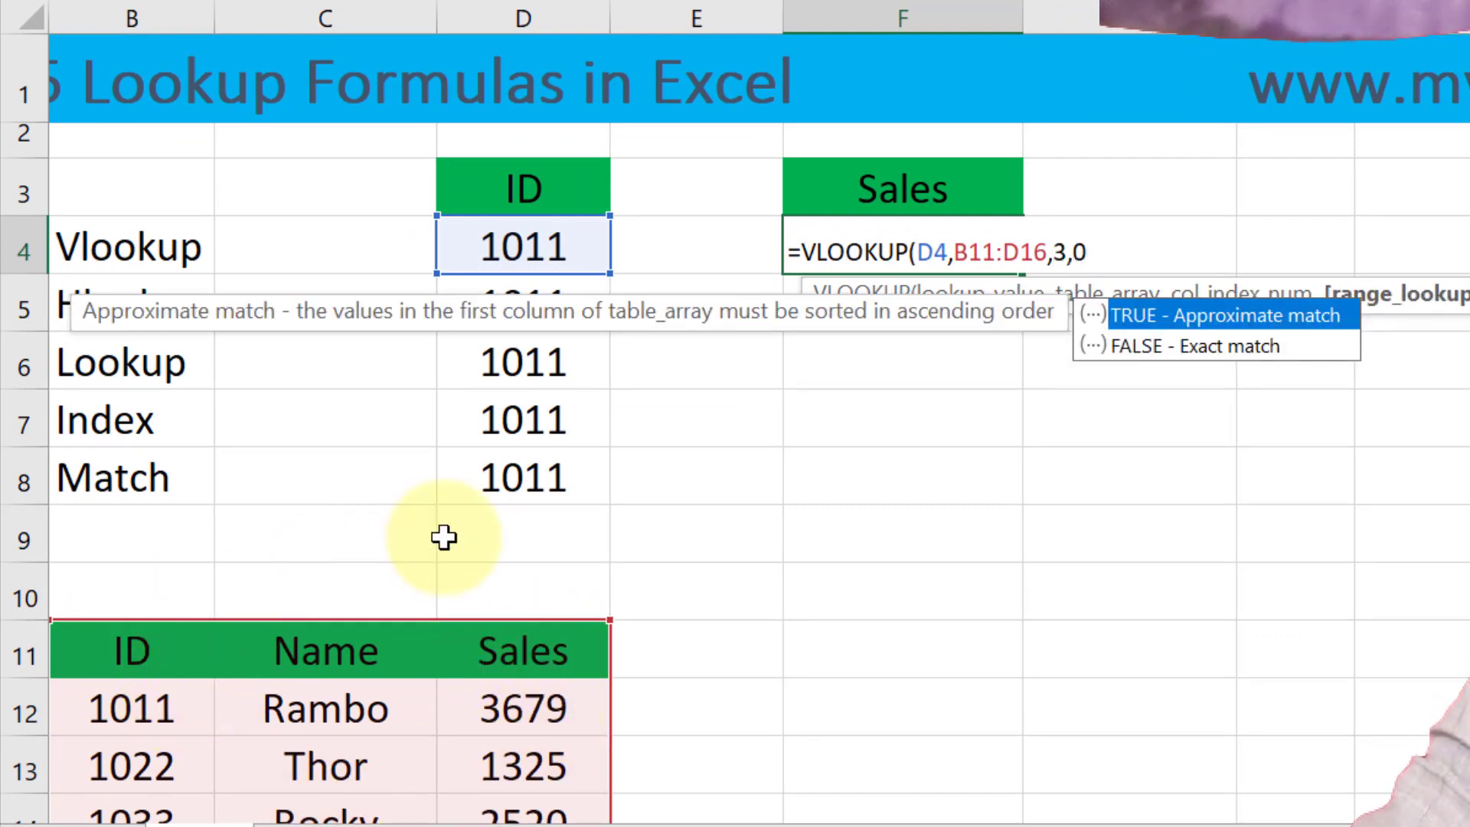
text())
key(Return)
key(Up)
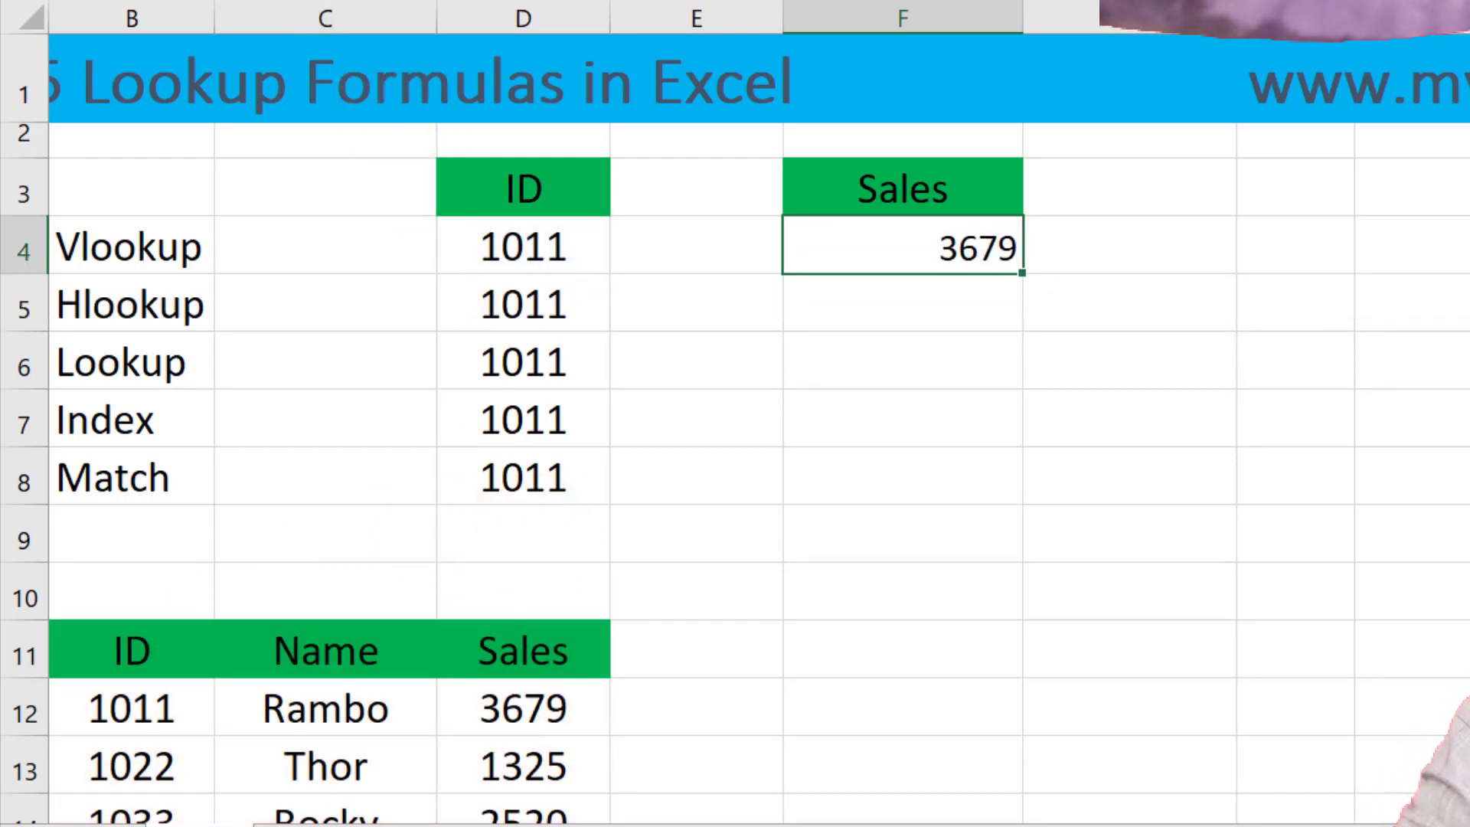
- Enlarge F4's font and copy its formatting onto F5:F8 with Format Painter
key(alt+h)
key(f)
key(g)
key(alt+h)
key(f)
key(p)
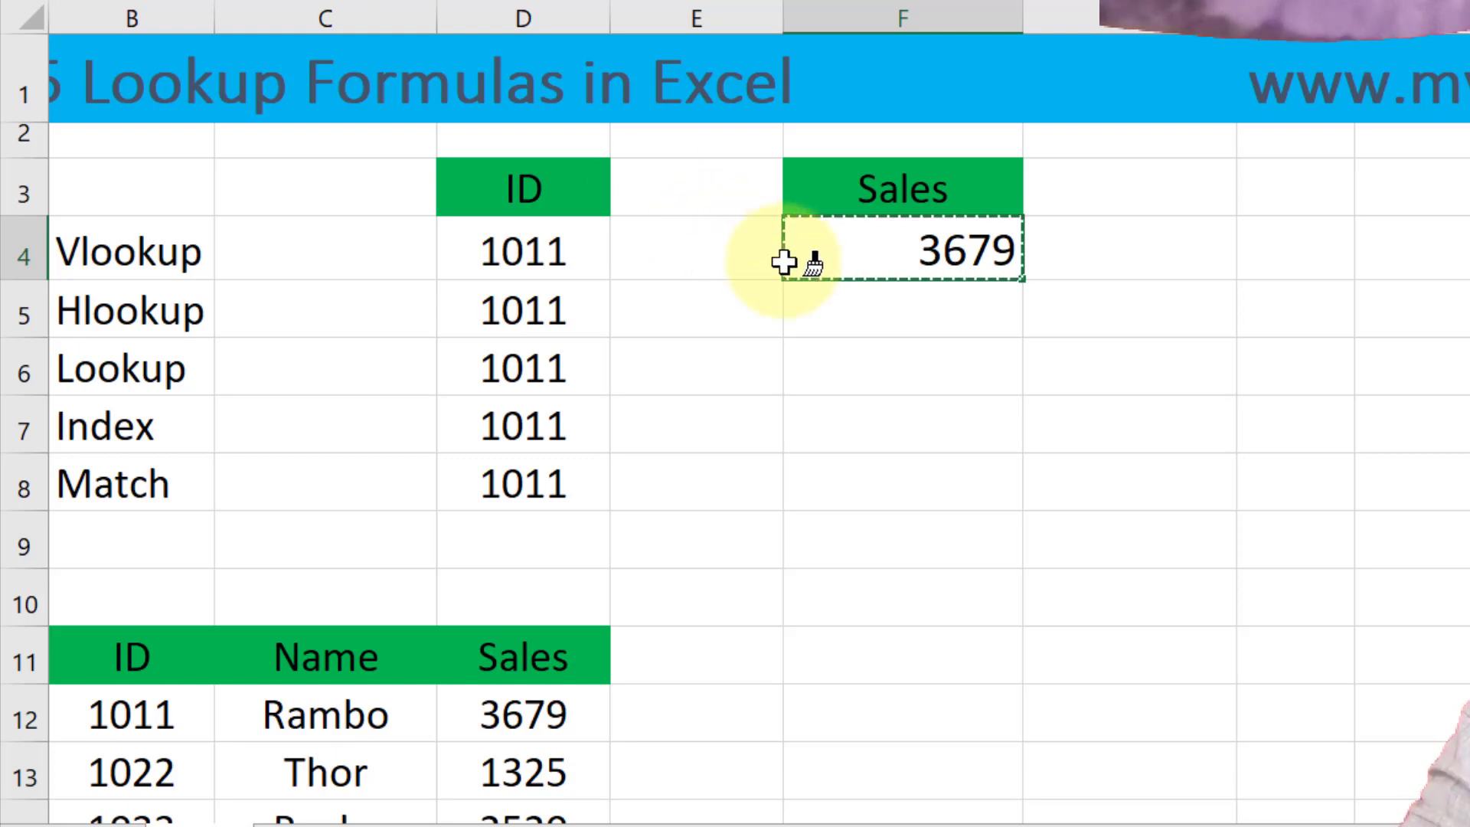
drag(834, 306, 860, 490)
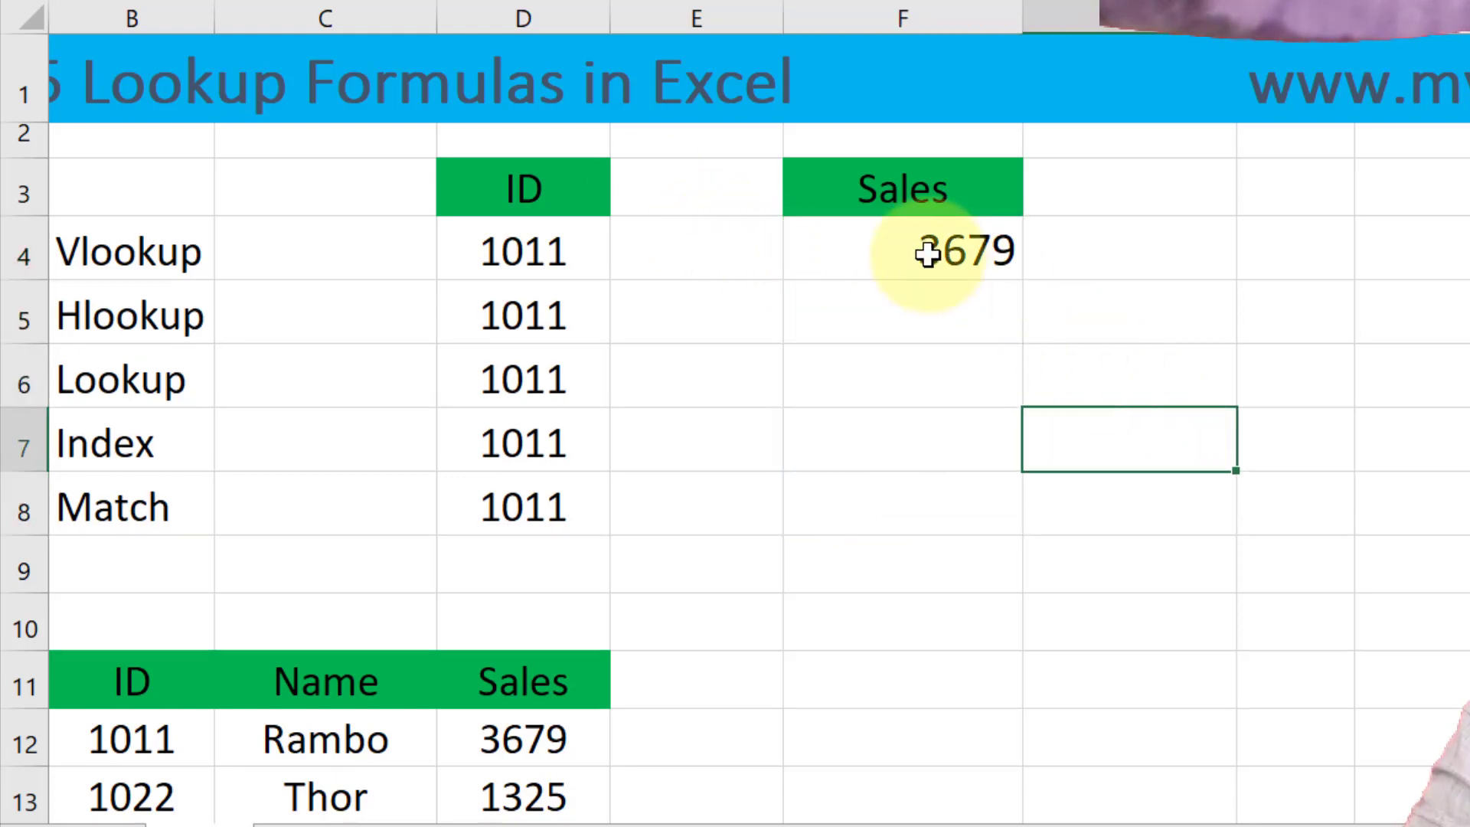
click(928, 255)
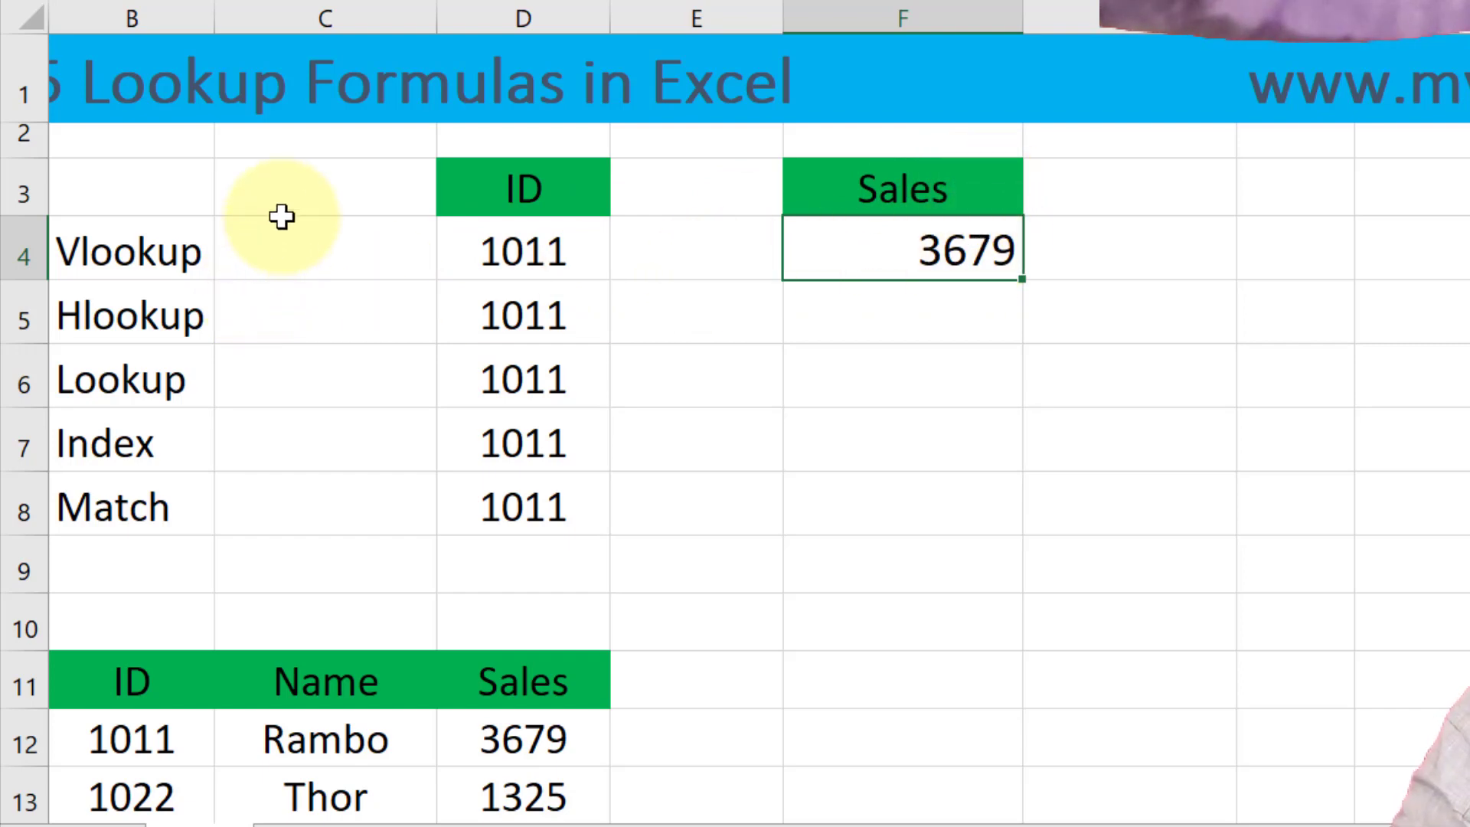
- Clear the extra 1011 IDs from D6:D8, keeping only D4 and D5
click(855, 302)
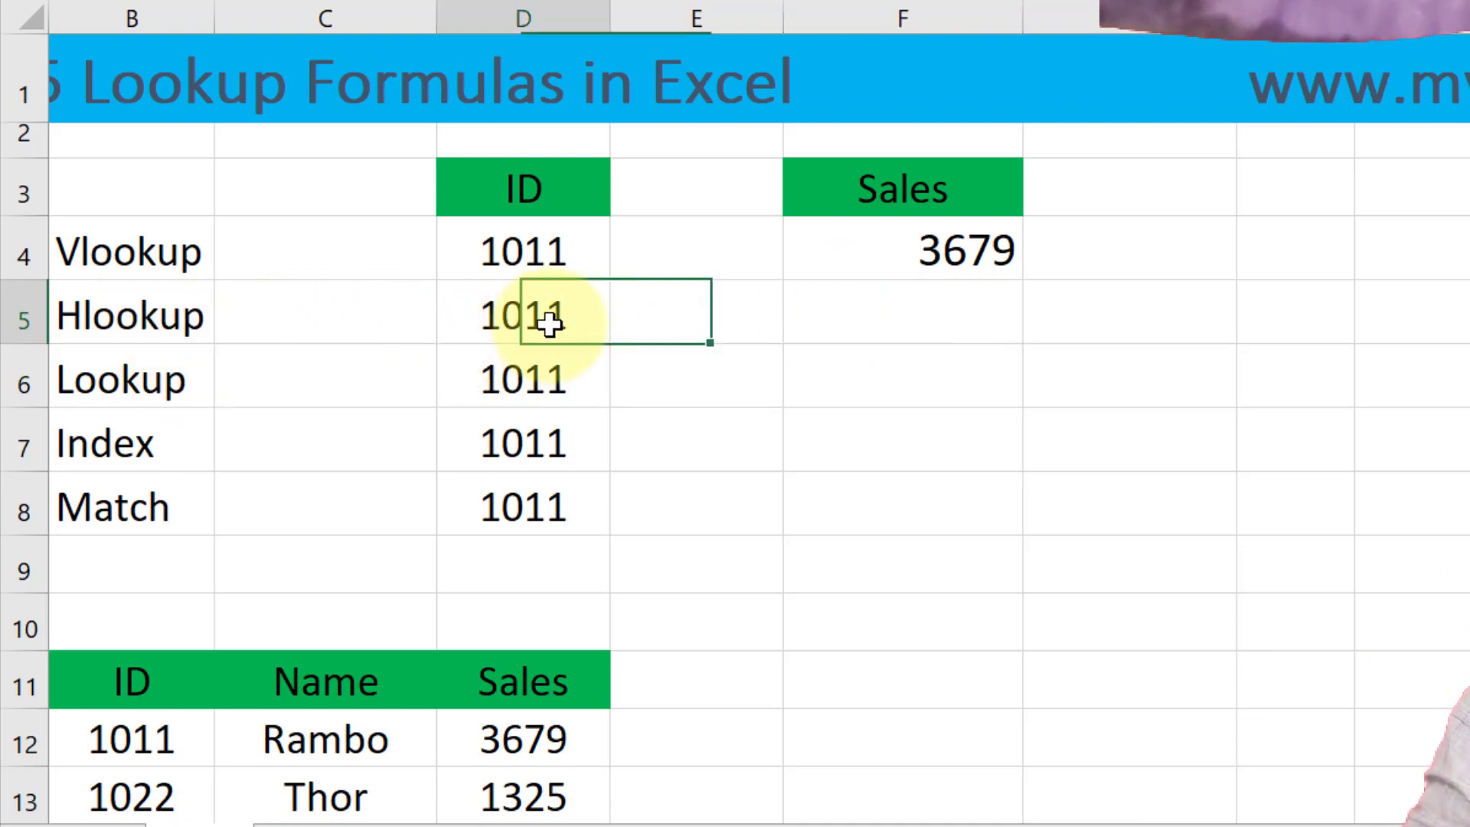
click(494, 338)
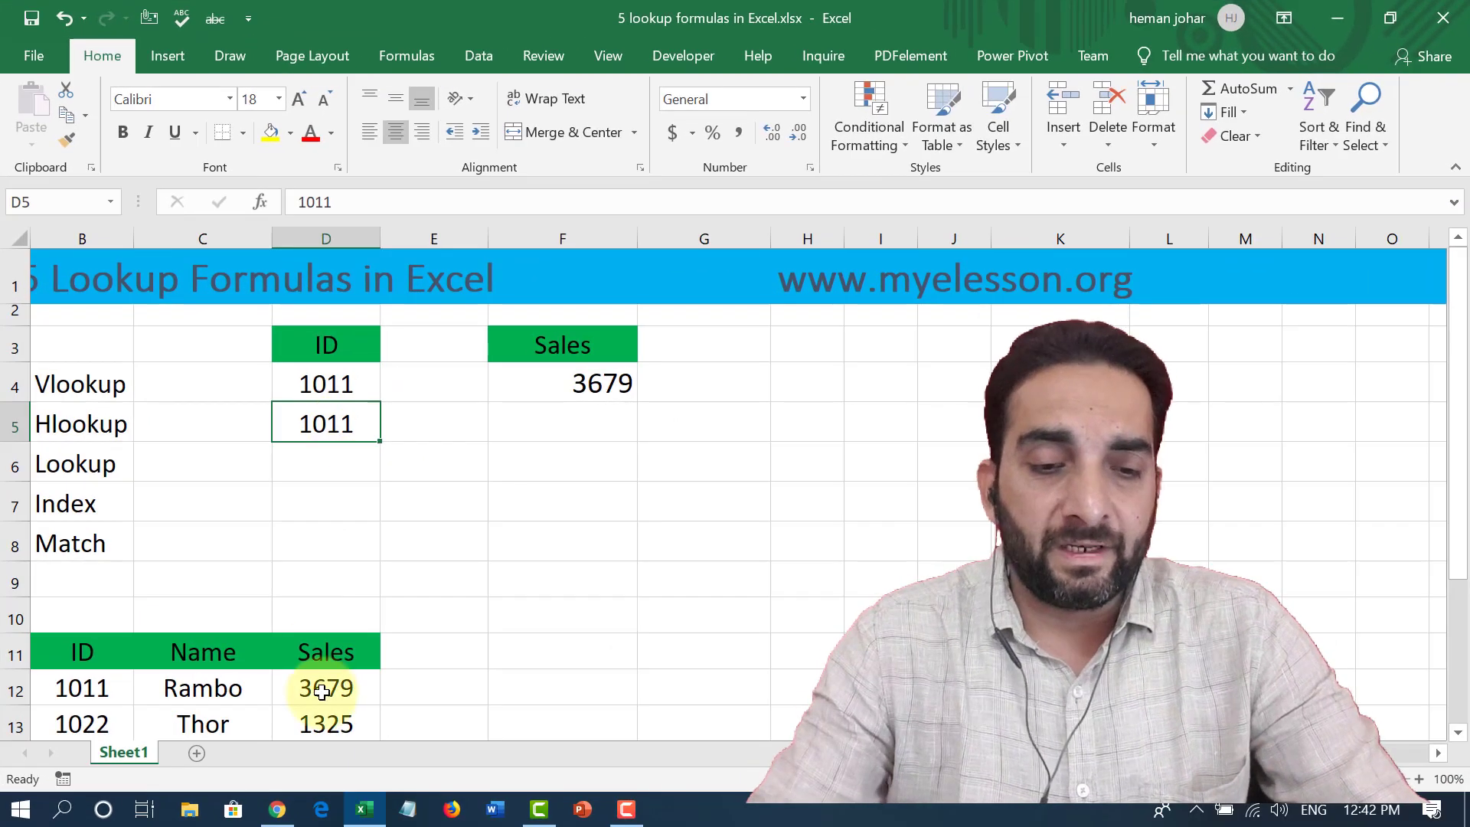
- Enter =HLOOKUP(F3,B11:D16,2,0) in F5, returning 3679
click(559, 423)
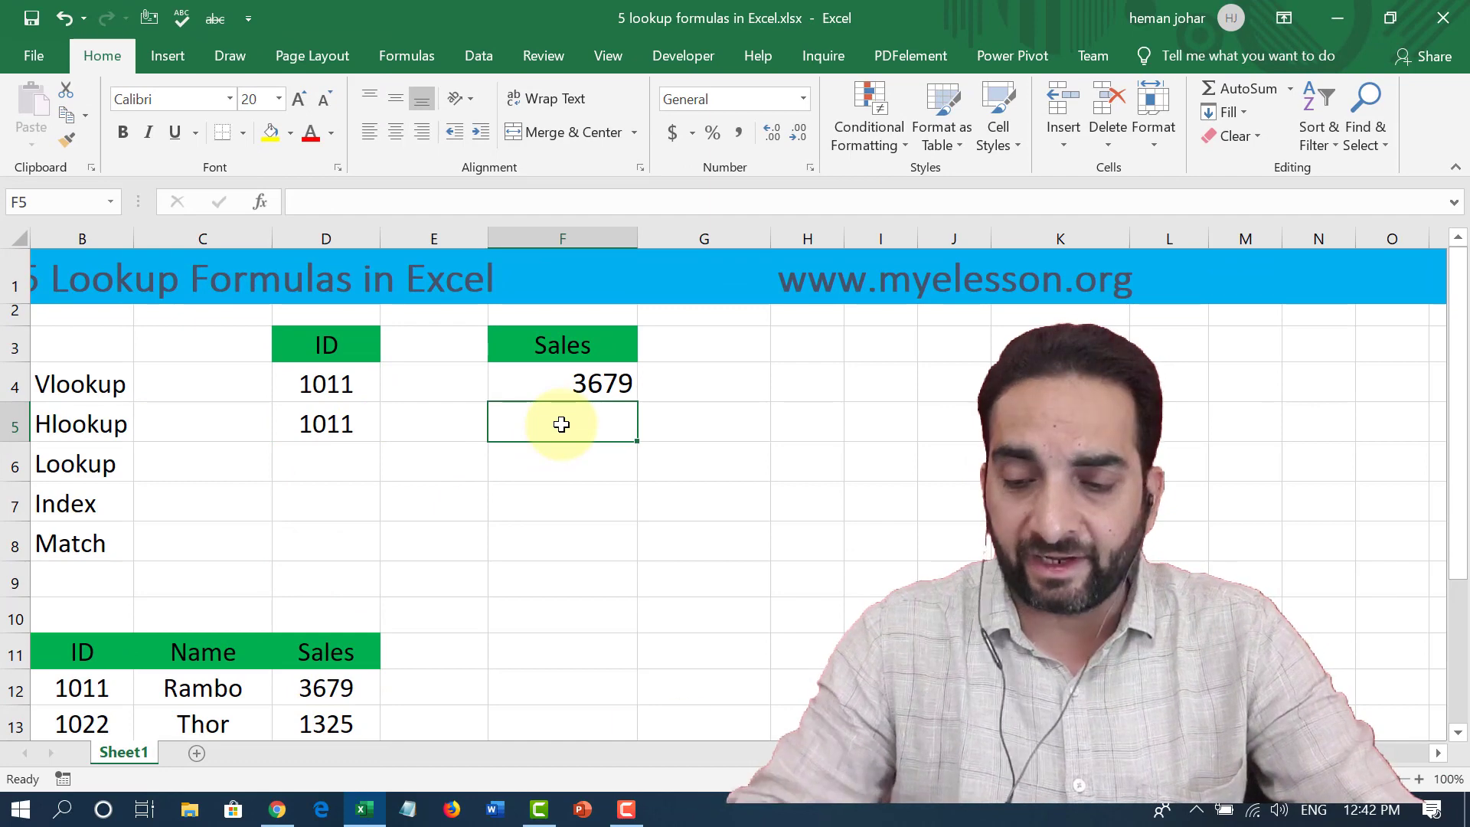
text(=h)
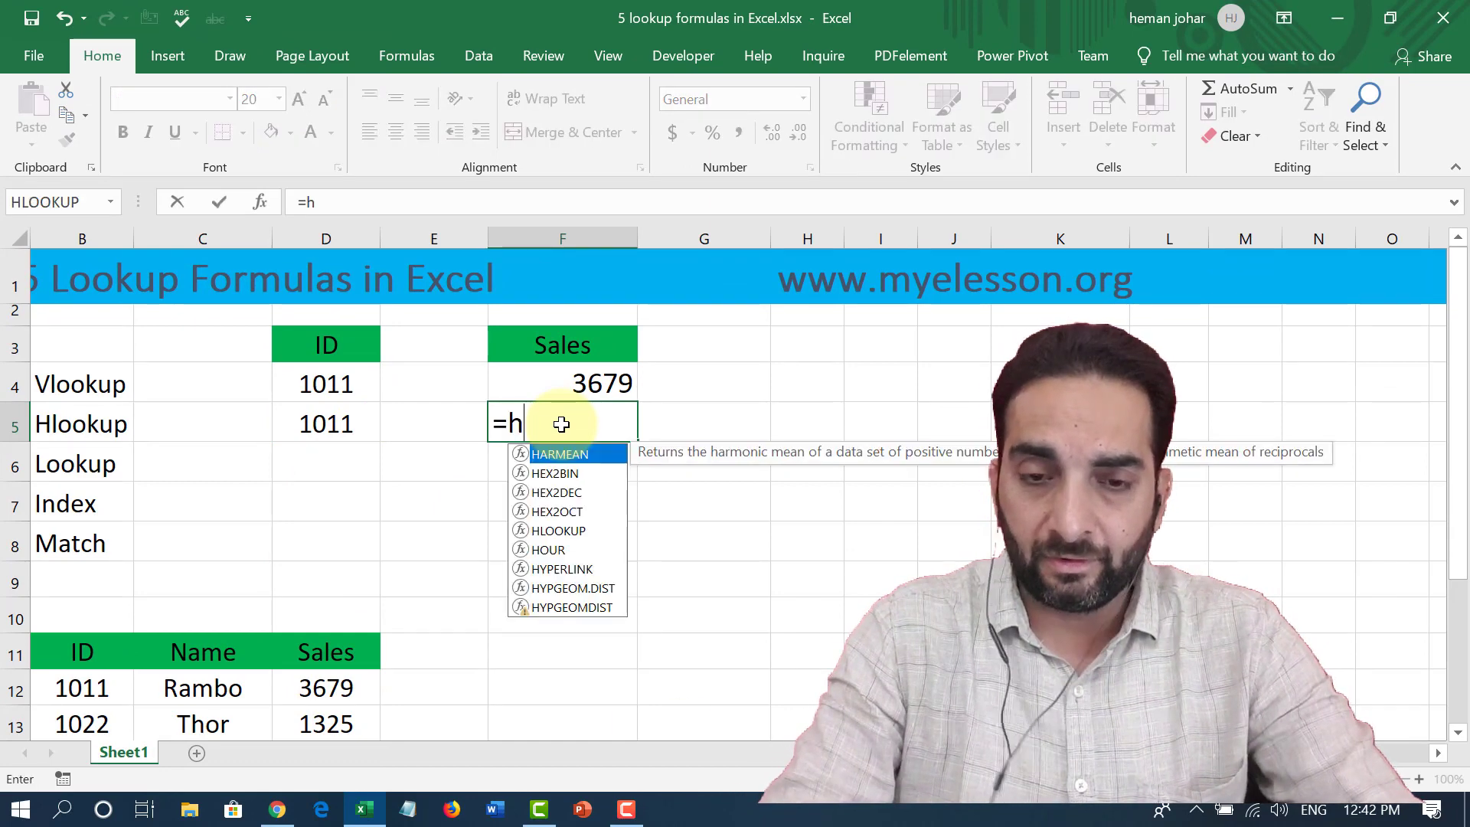
text(lo)
key(Tab)
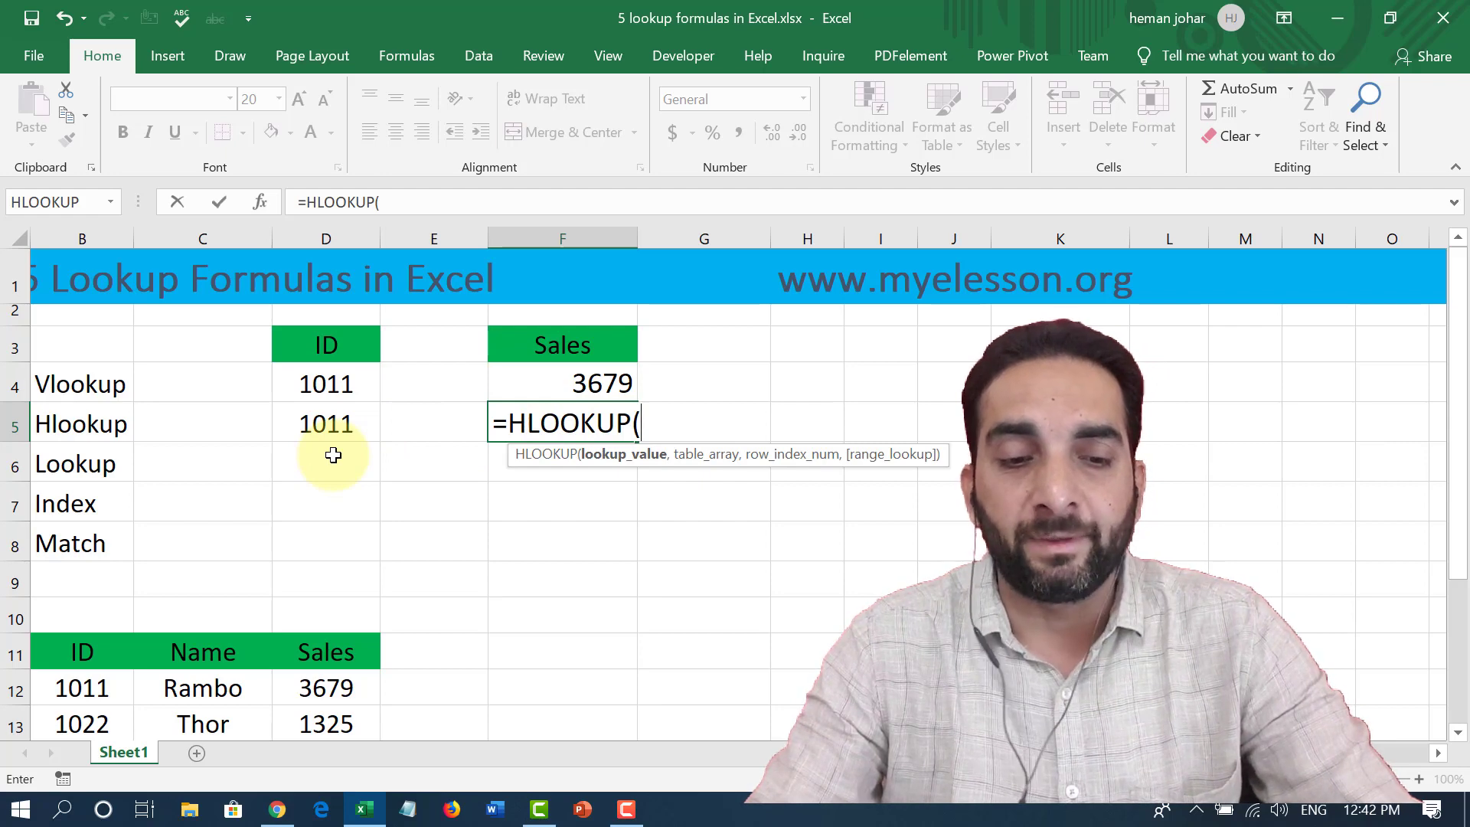
click(562, 344)
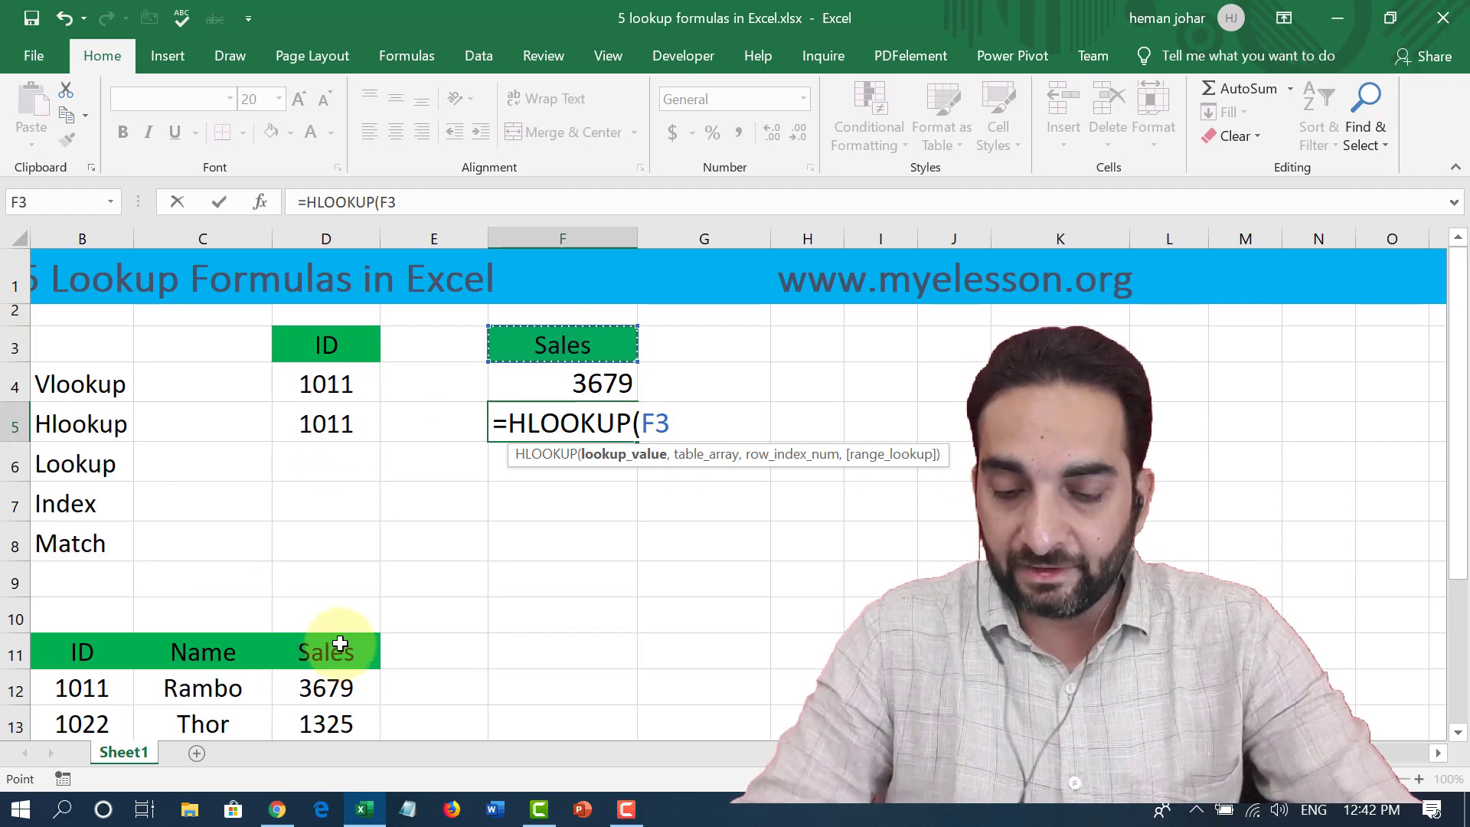
text(,)
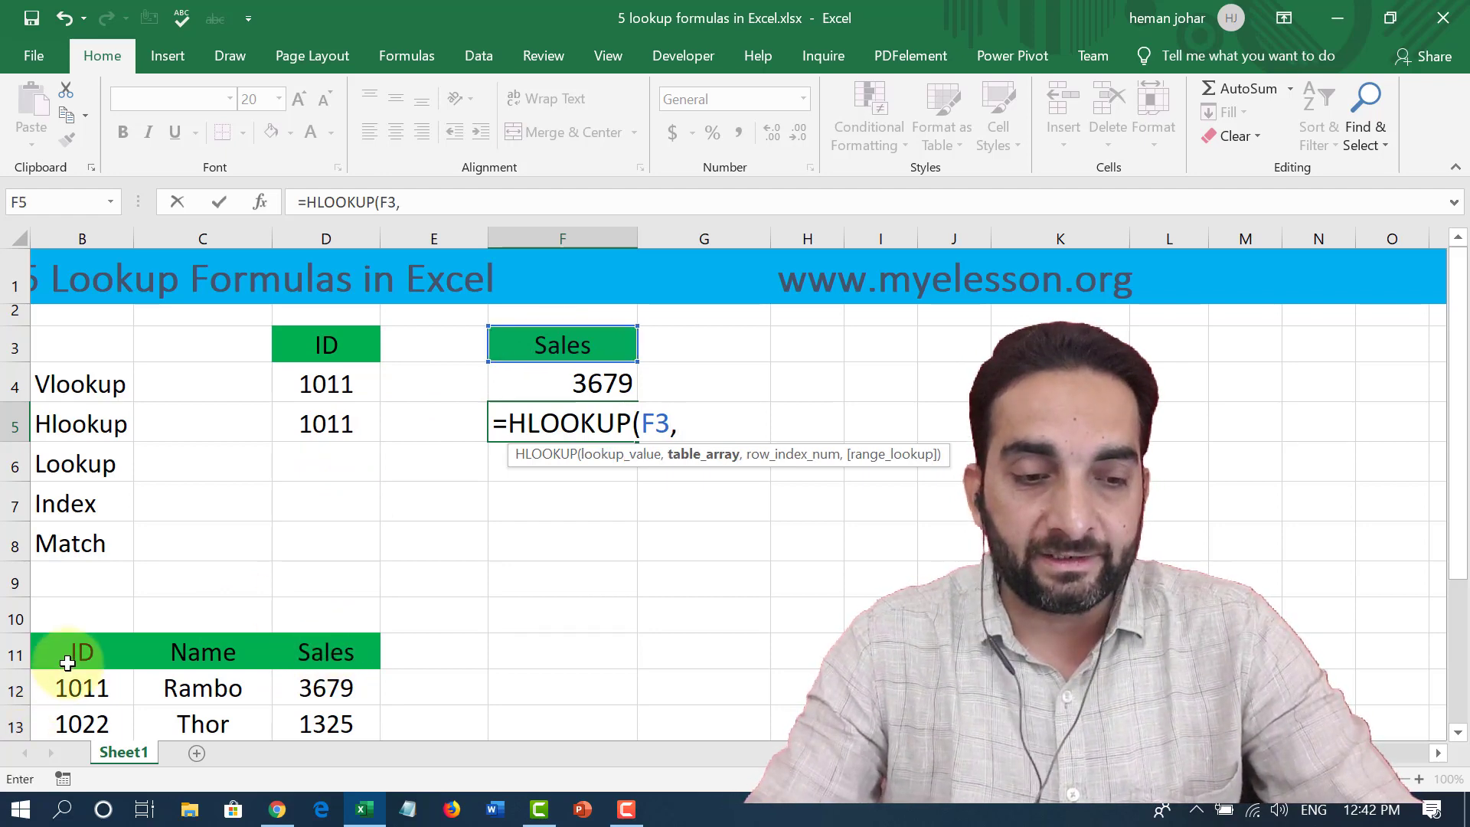
mouse_move(77, 651)
mouse_down()
mouse_move(347, 720)
mouse_move(333, 685)
mouse_up()
text(,)
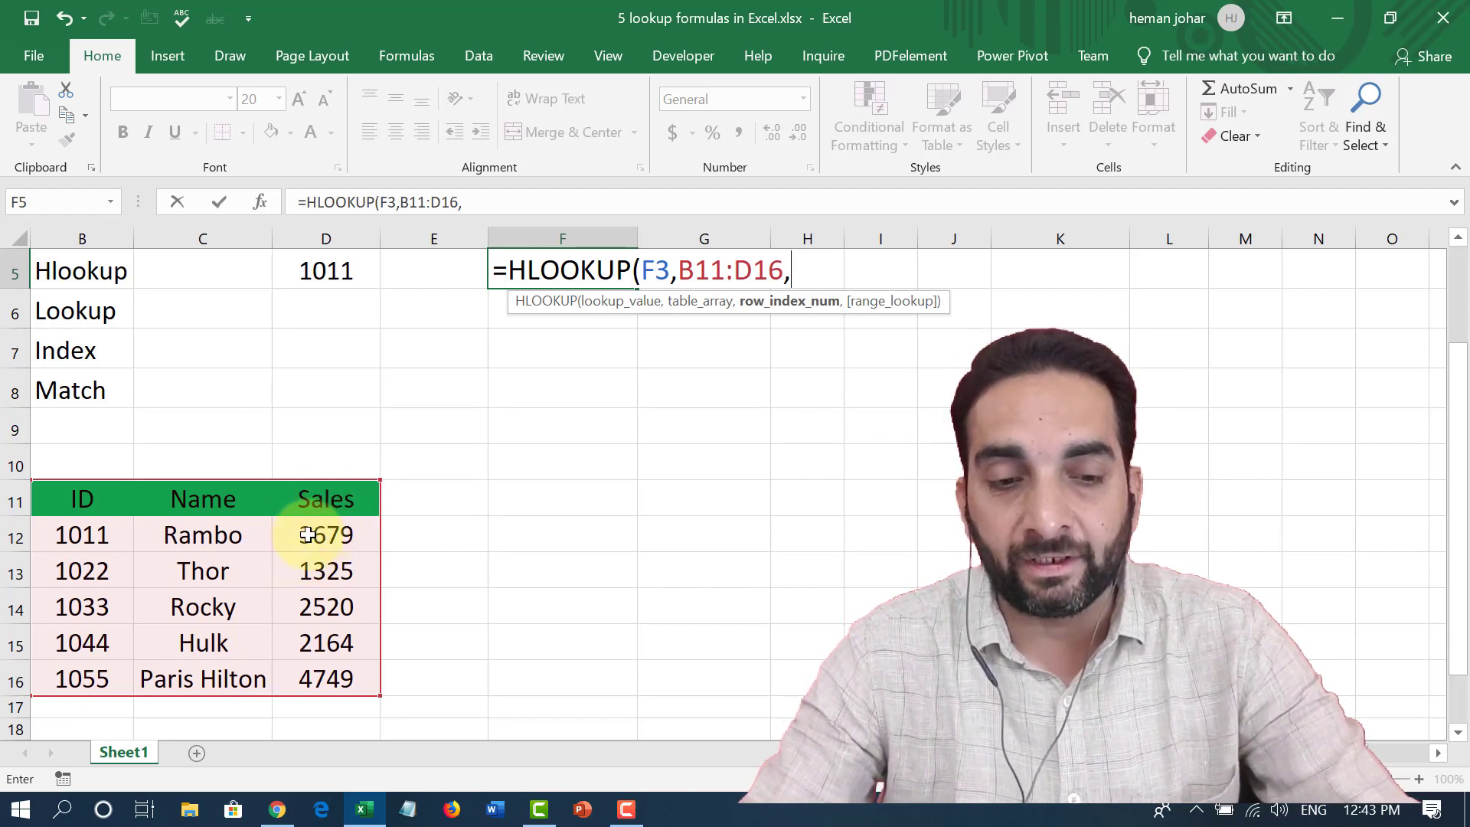
text(2)
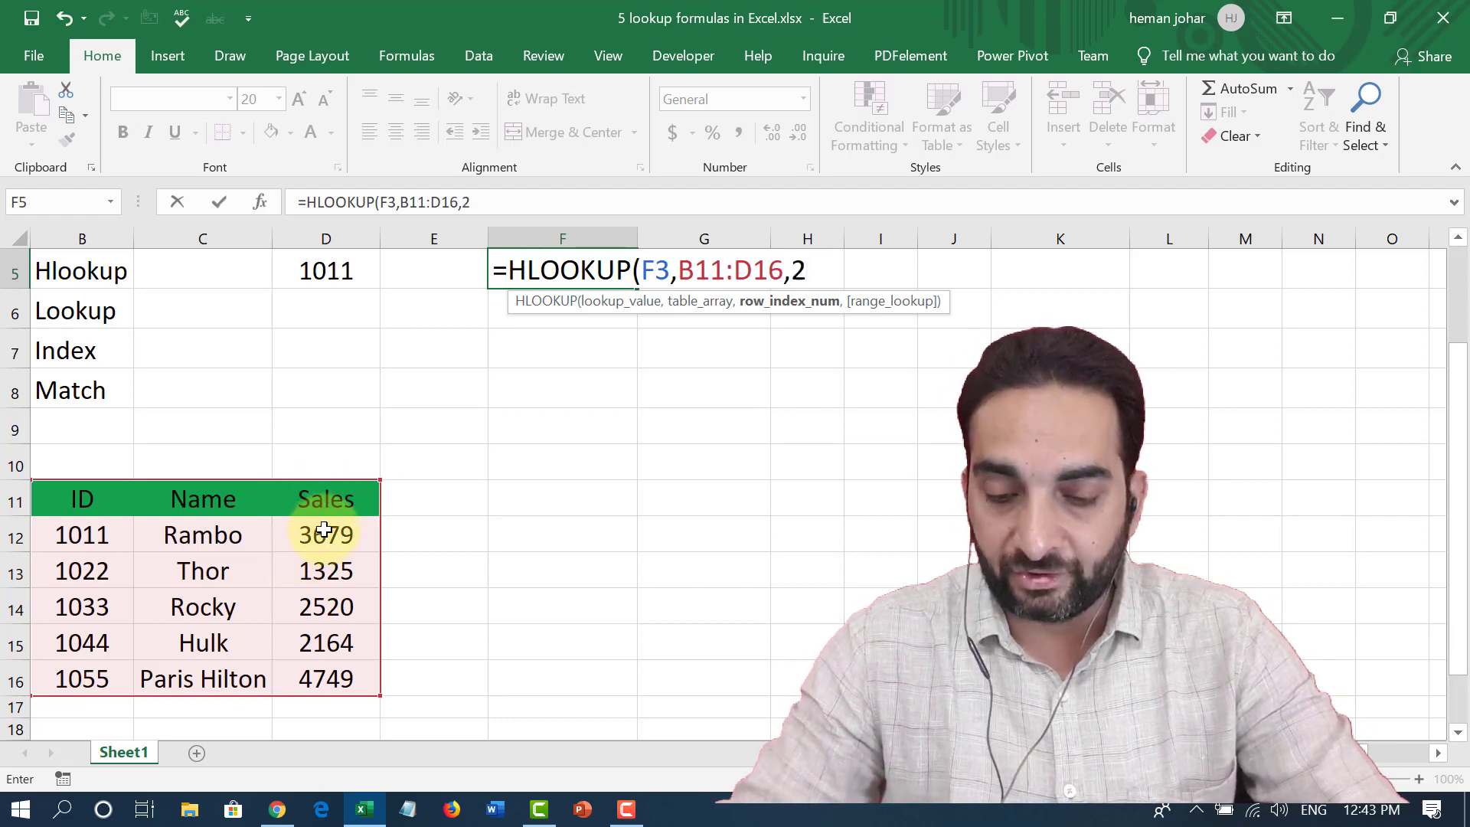
text(,0)
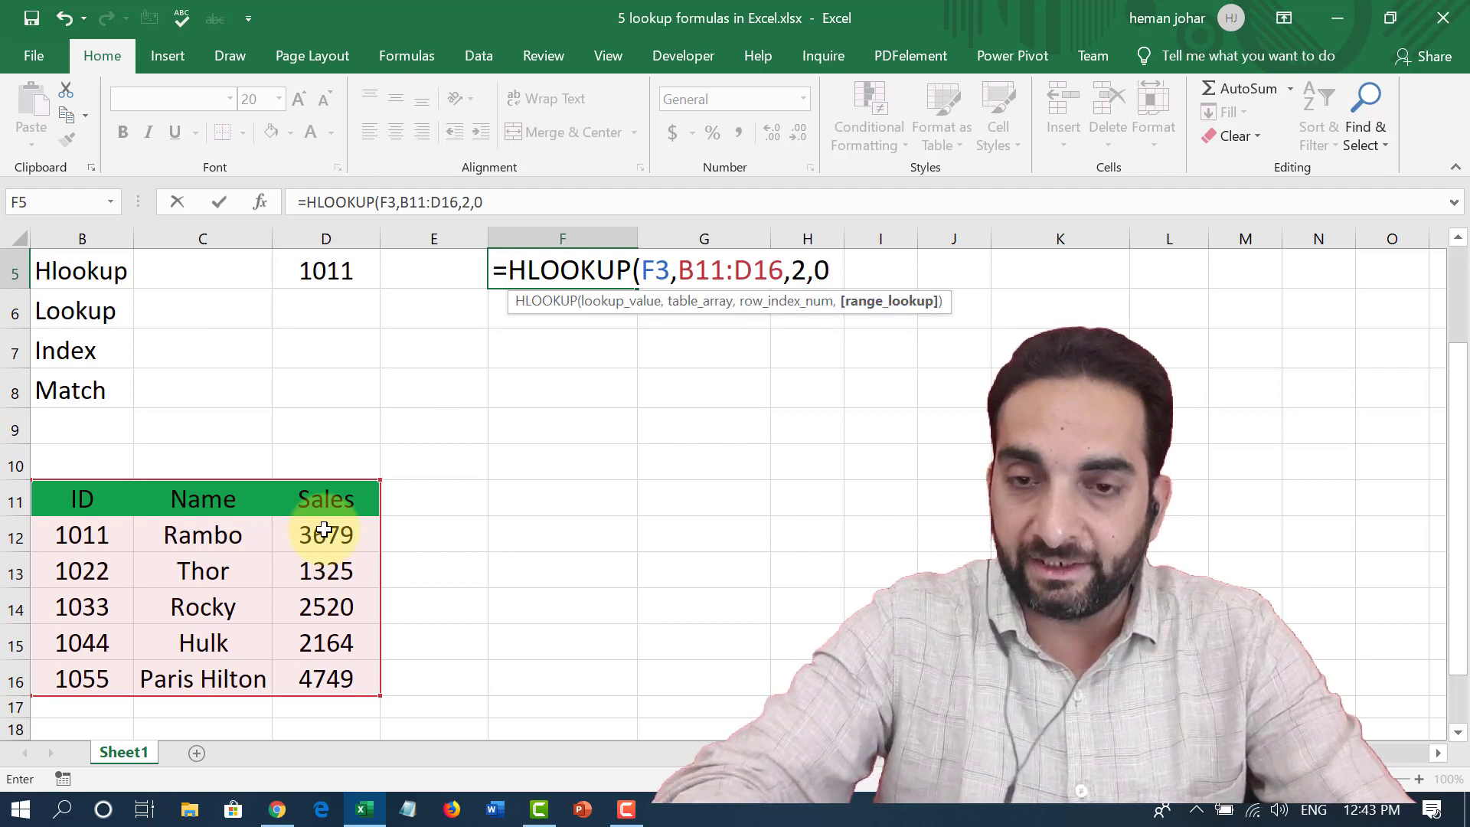
text())
key(Return)
scroll(324, 528, up, 2)
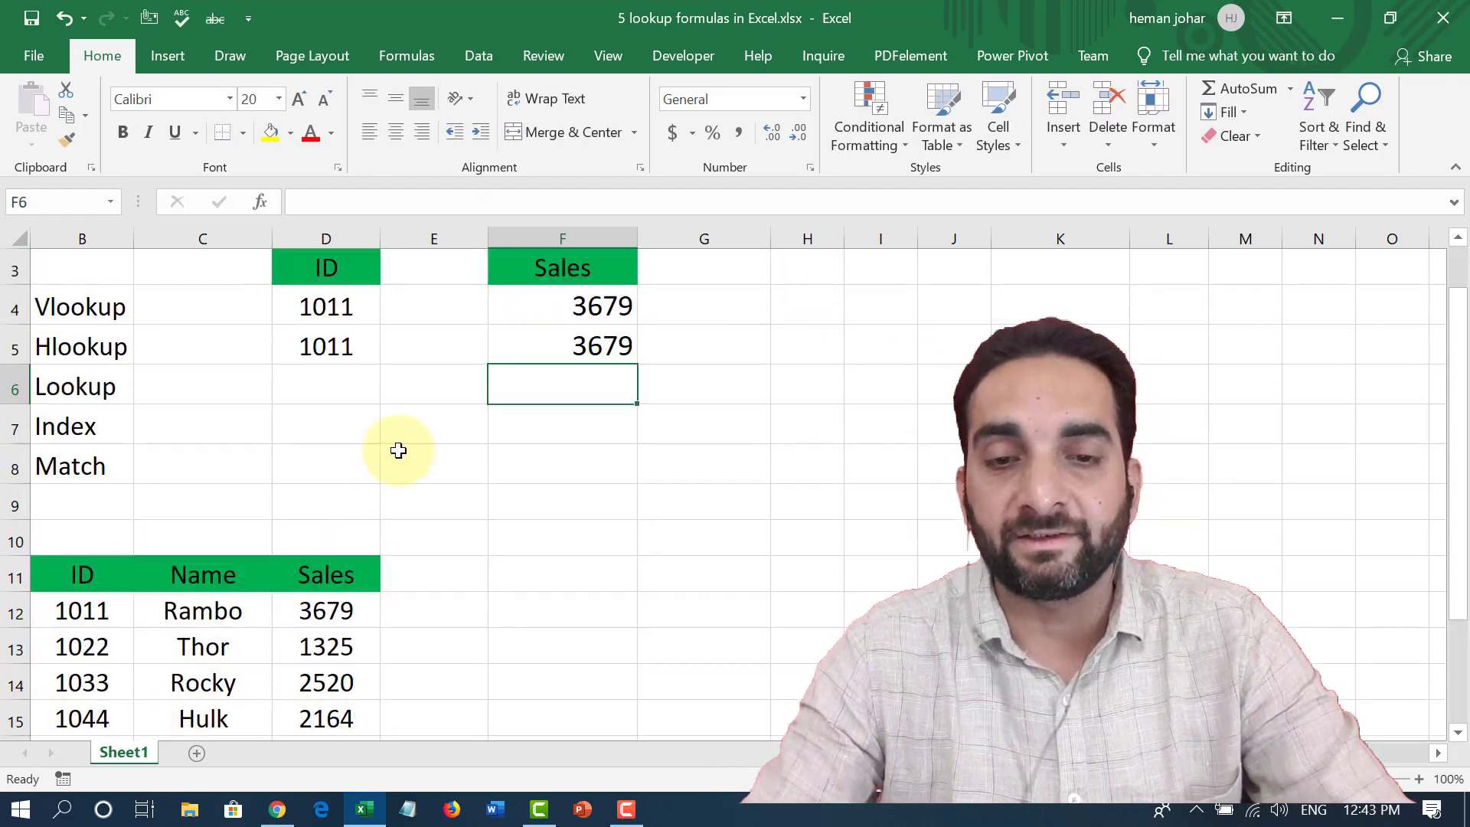
scroll(397, 449, up, 2)
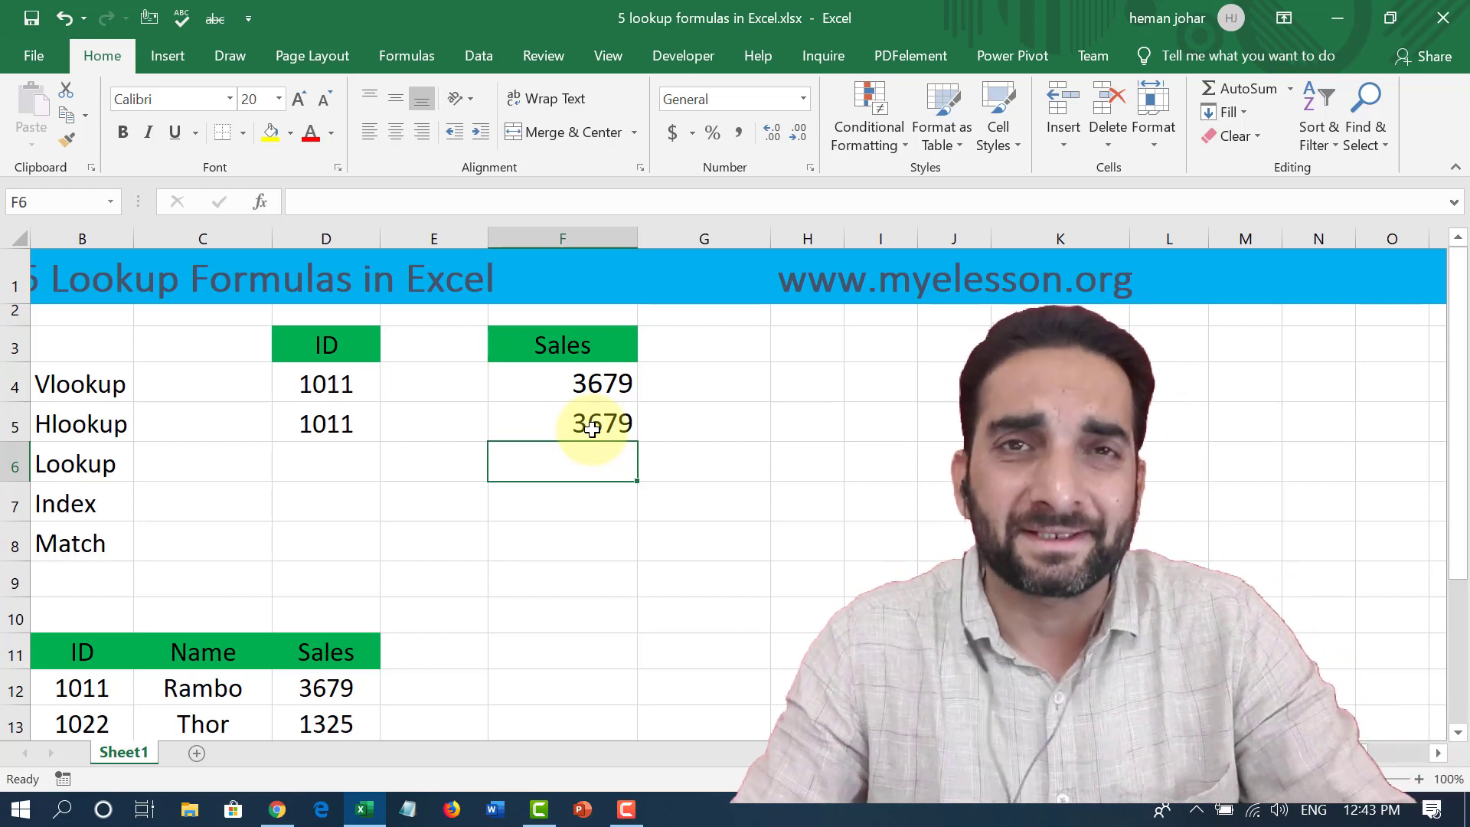
scroll(482, 543, down, 1)
scroll(483, 543, down, 1)
scroll(476, 542, up, 1)
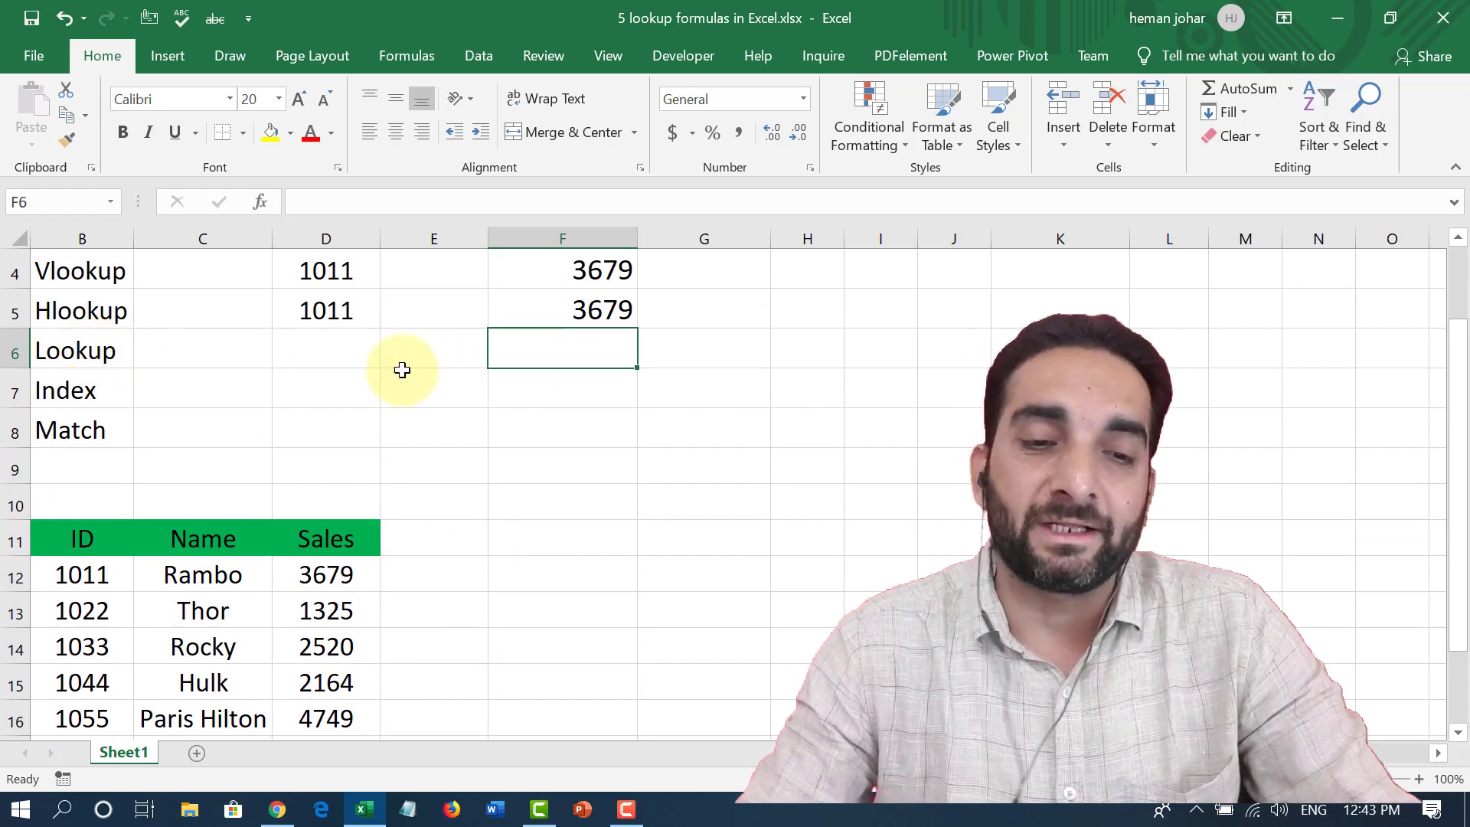
- Enter ID 1033 in D6 beside Lookup after cancelling a first attempt
click(344, 352)
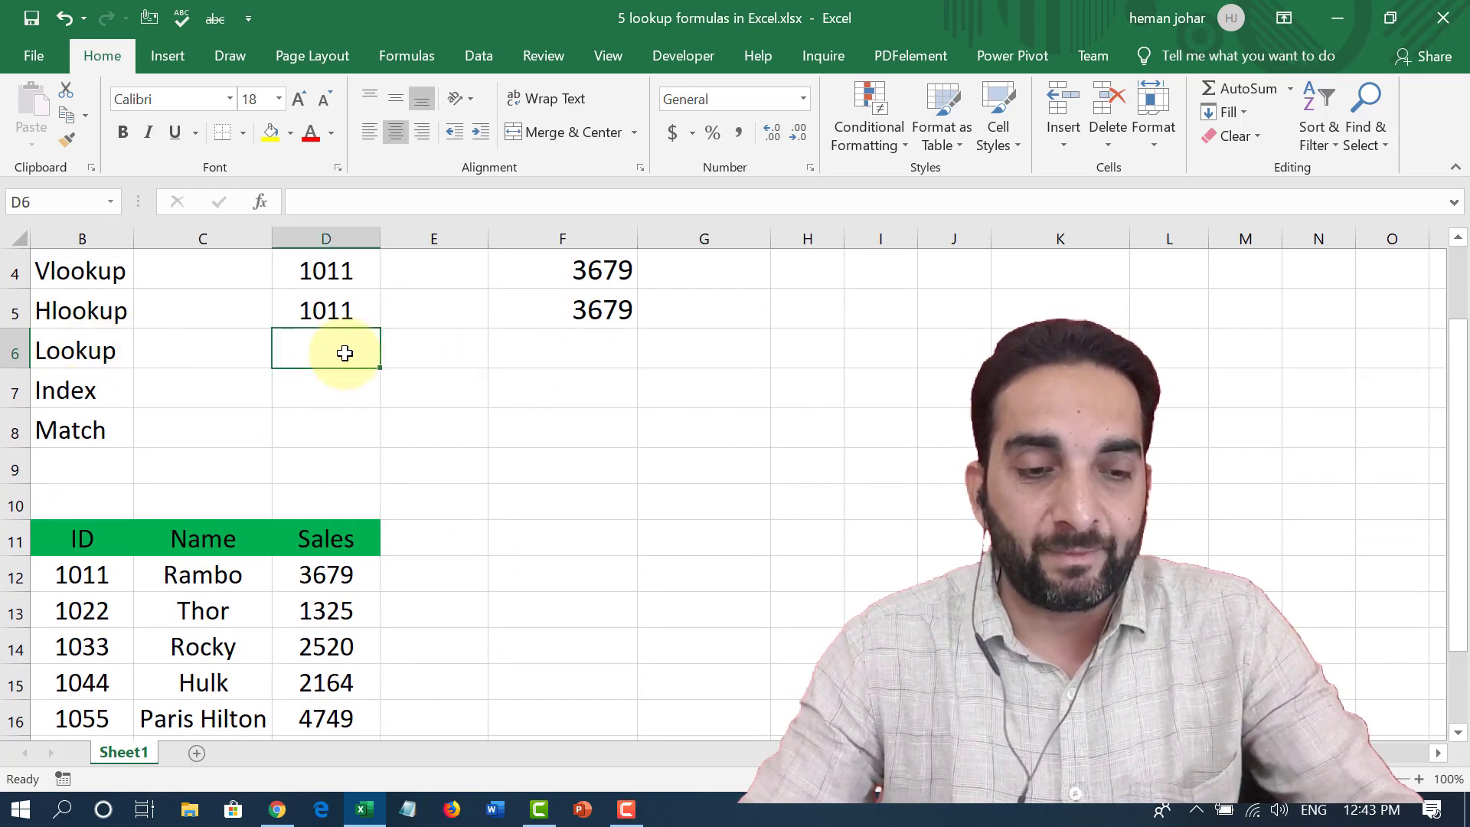
text(102)
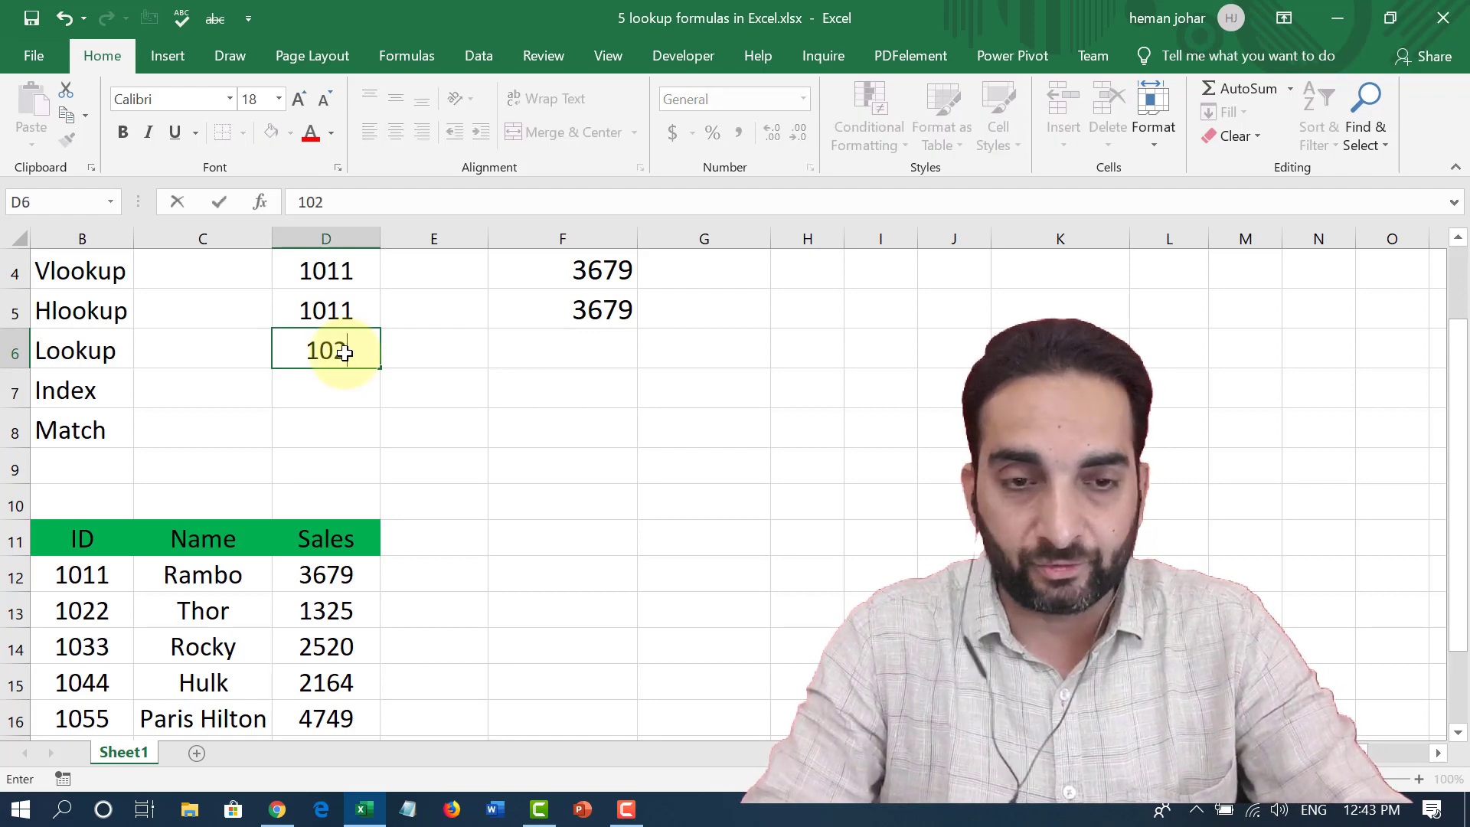
key(Escape)
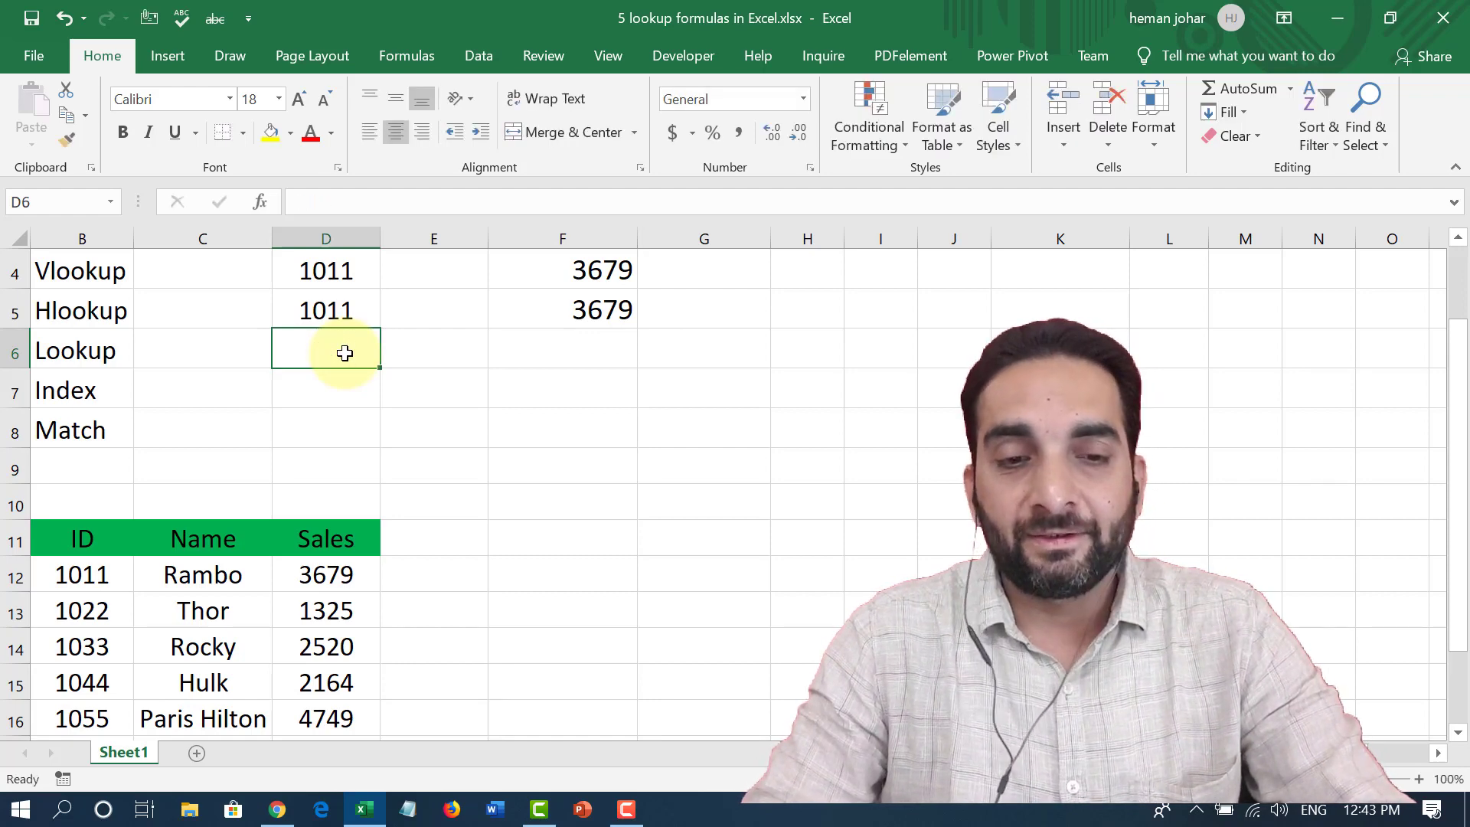
key(Right)
key(Right)
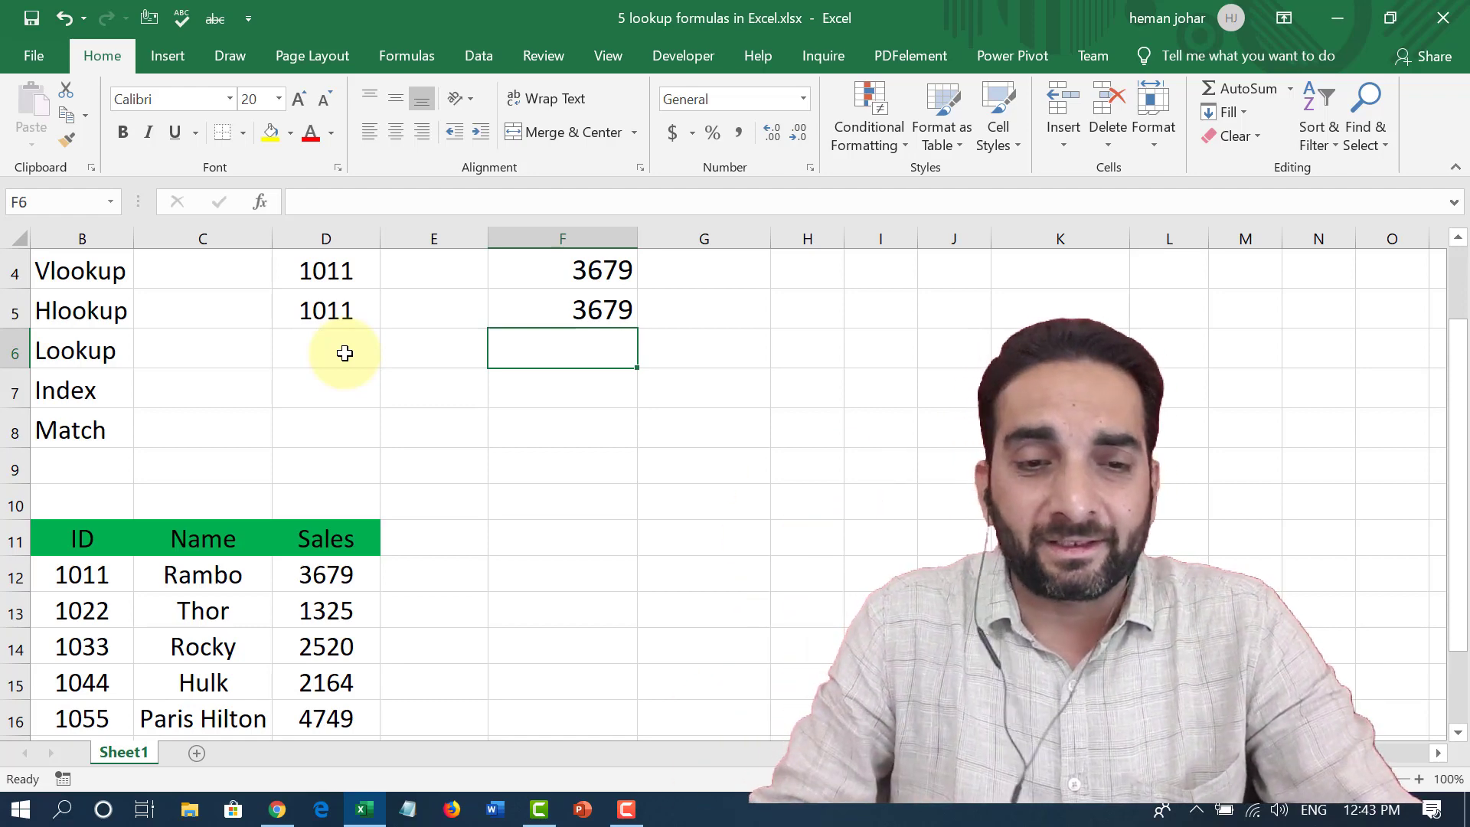
click(345, 353)
text(1)
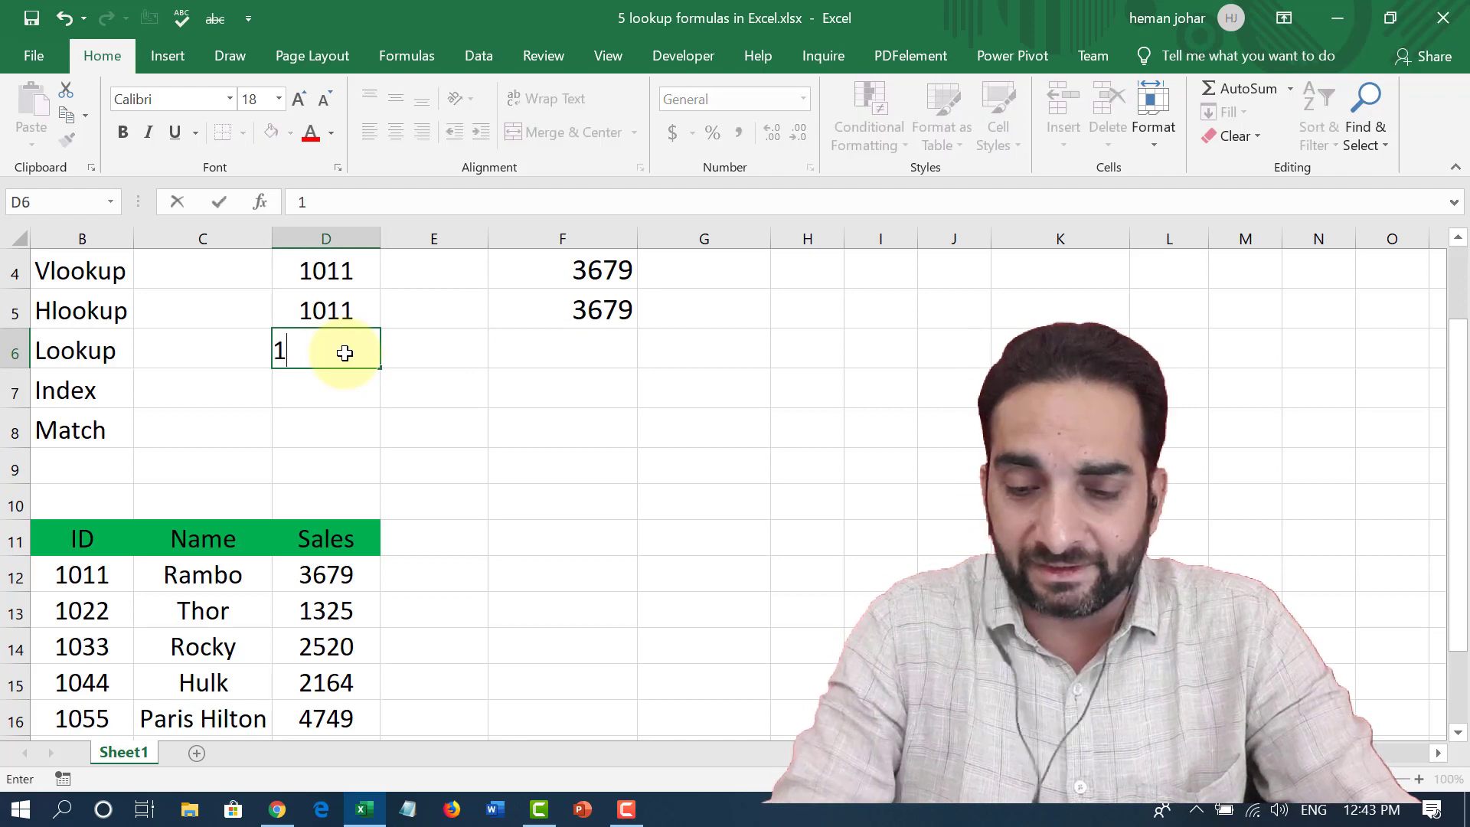
key(Tab)
key(Tab)
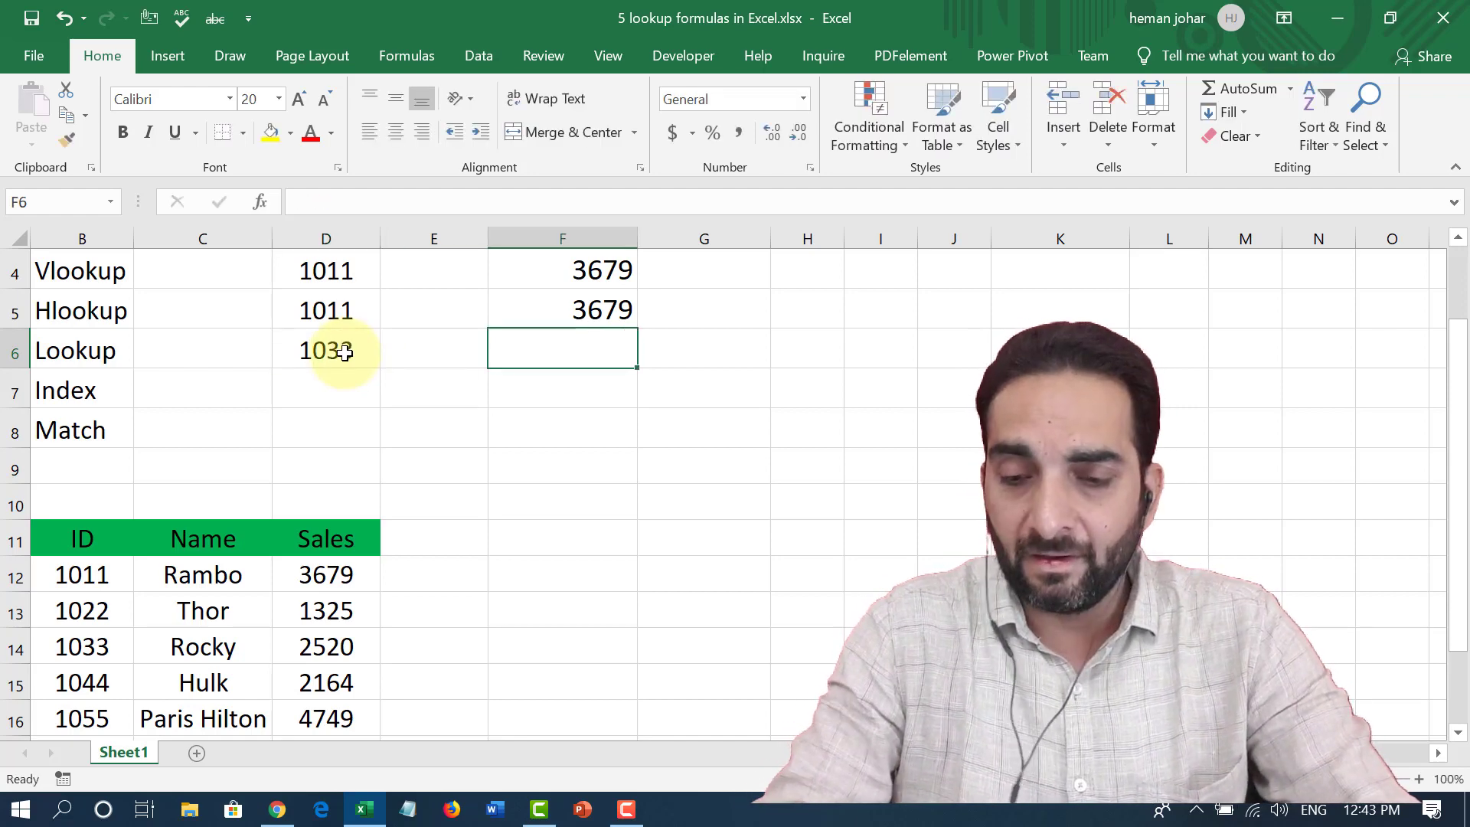
text(=lo)
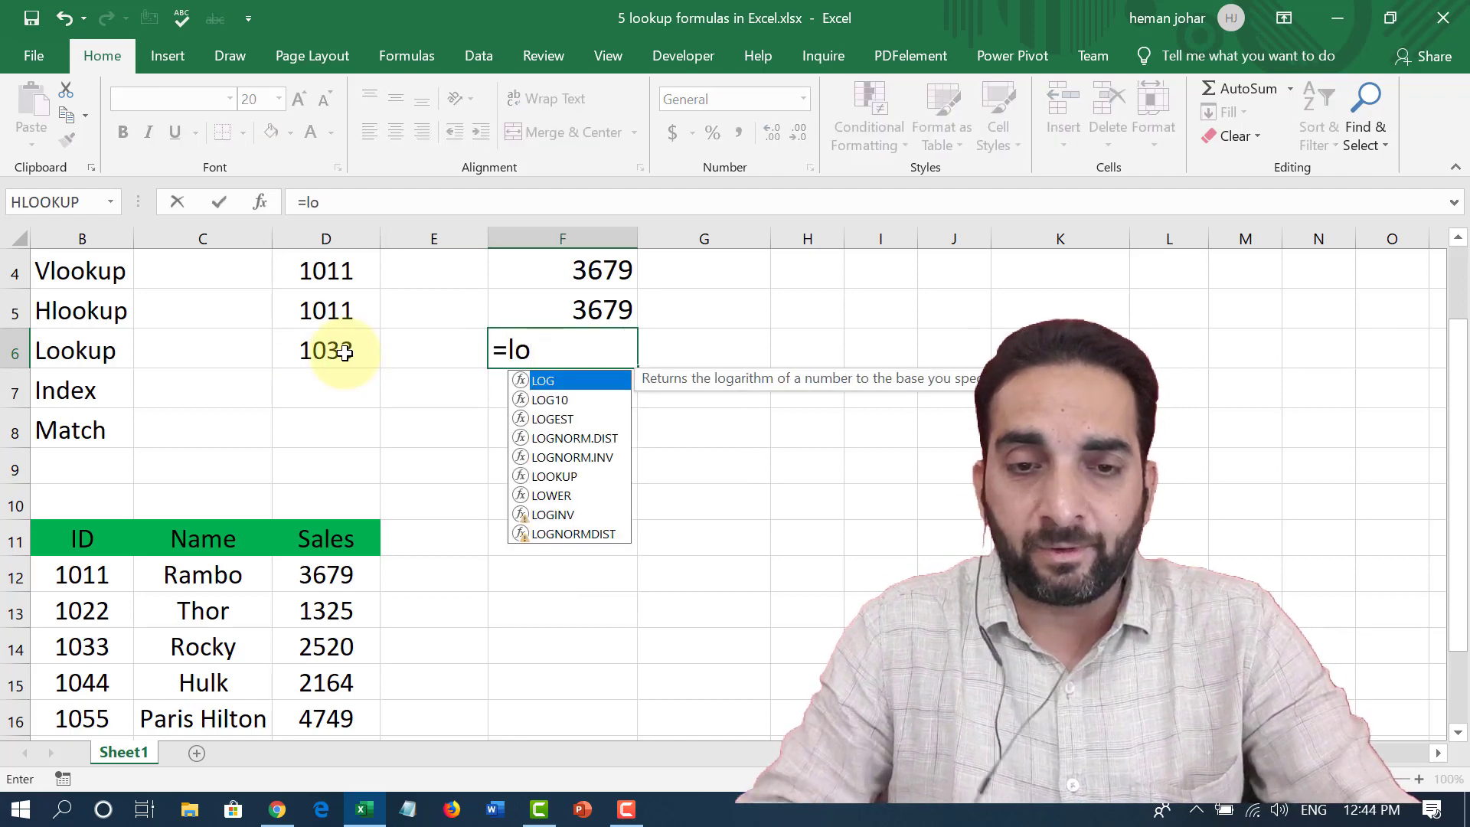
text(o)
- Complete =LOOKUP(D6,B11:D16) in F6, returning 2520 for ID 1033
key(Tab)
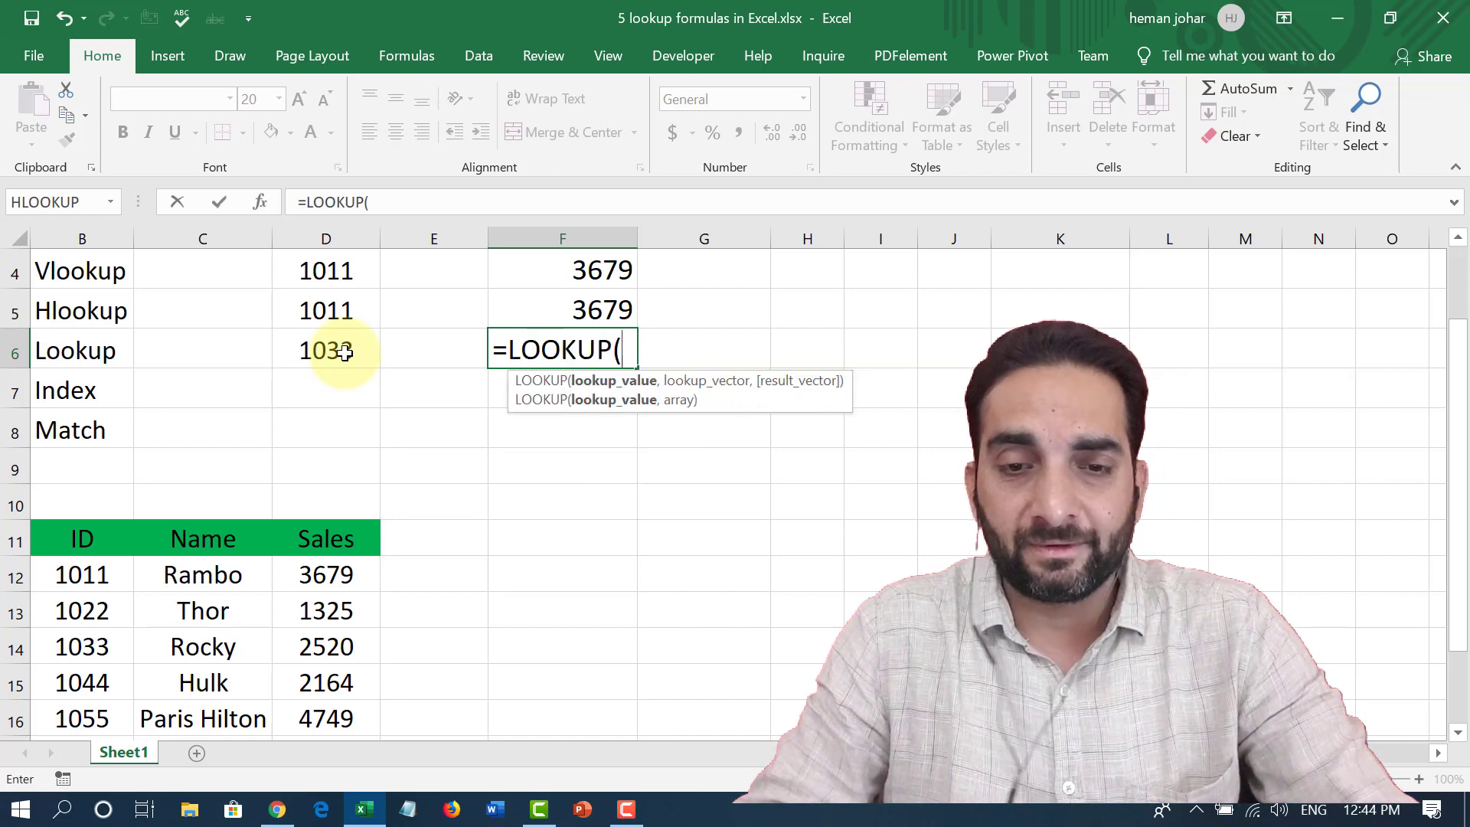
click(335, 351)
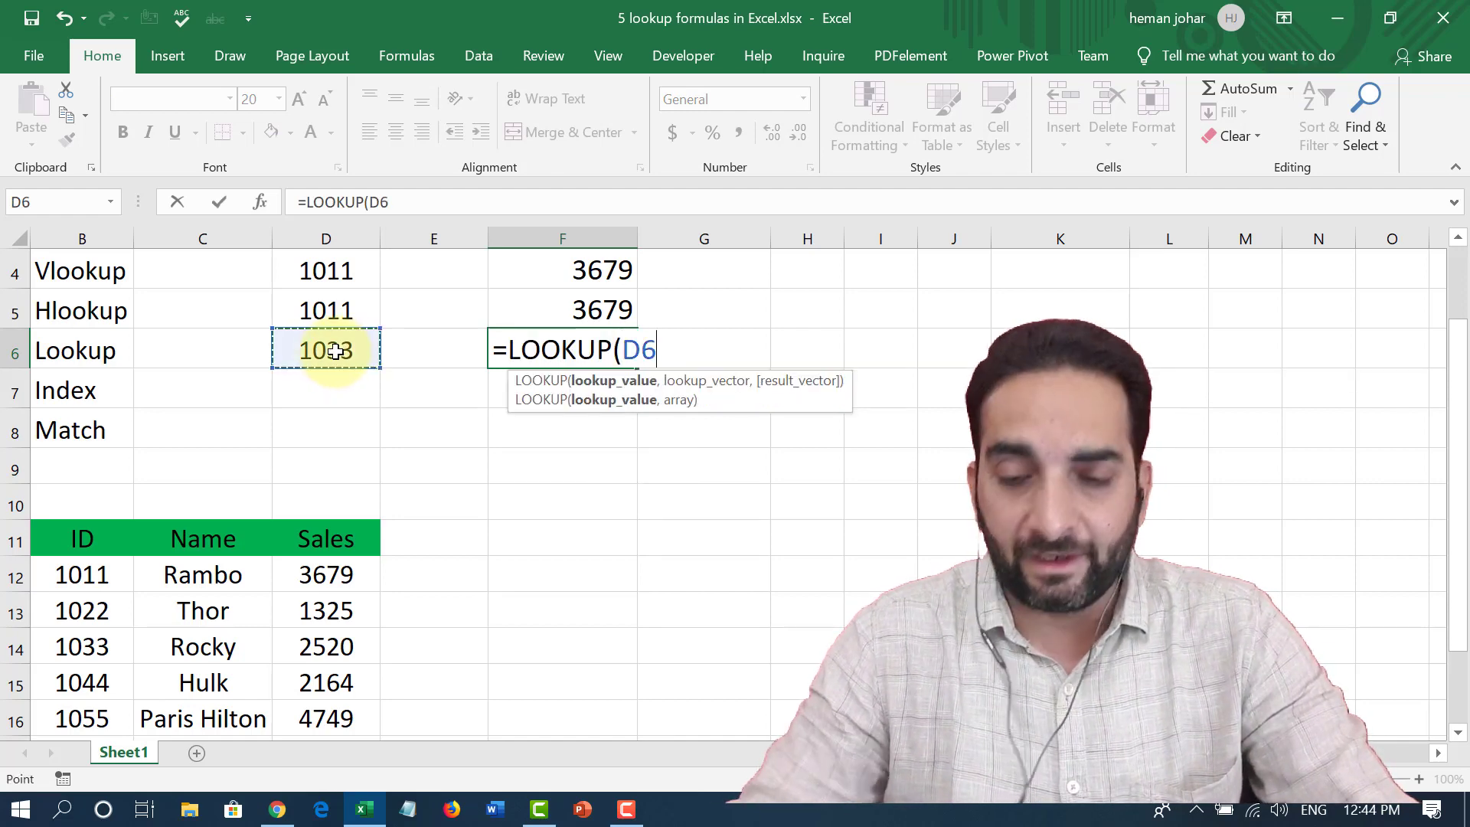
text(,)
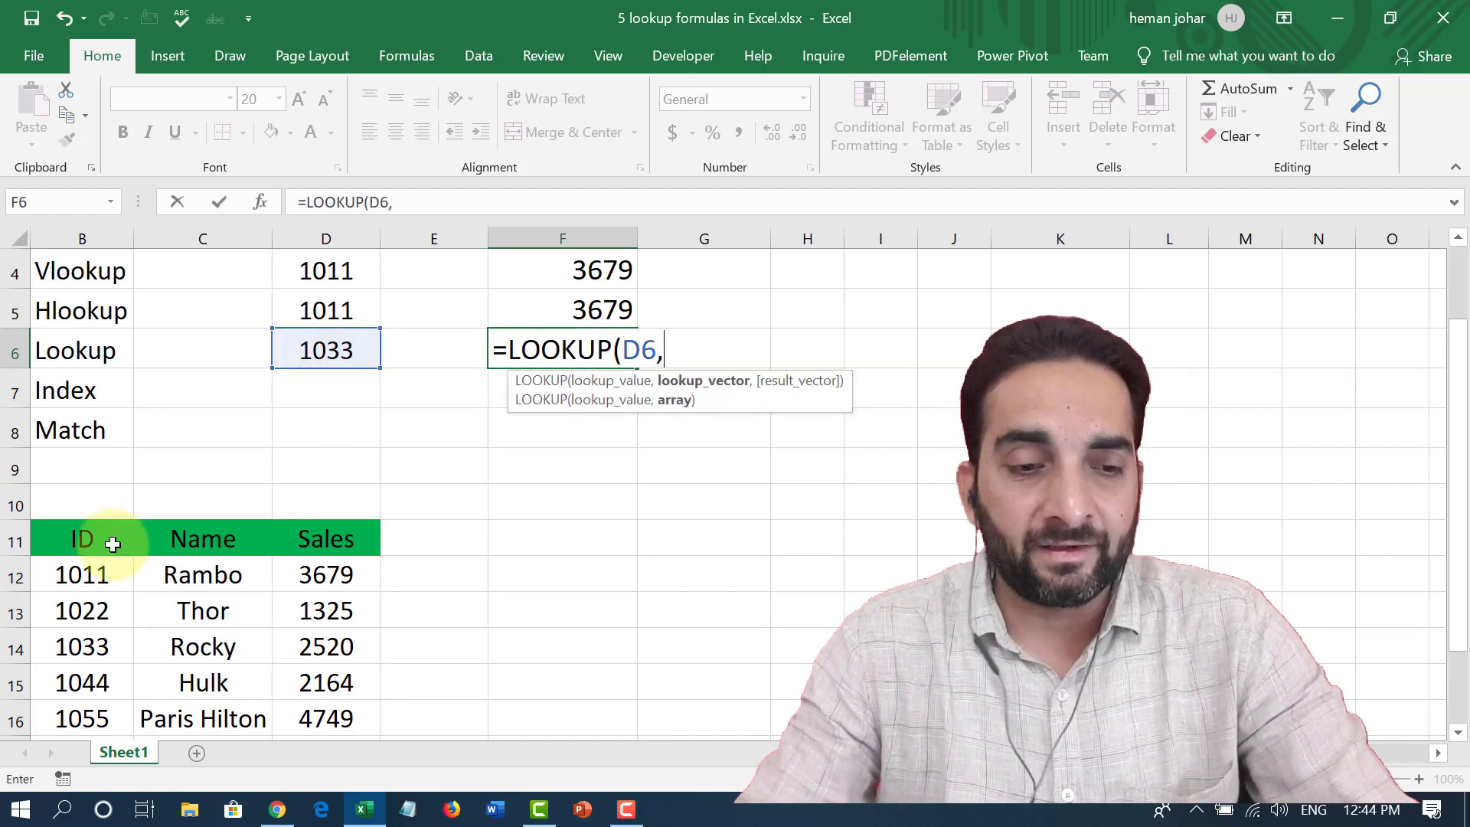
drag(108, 539, 315, 718)
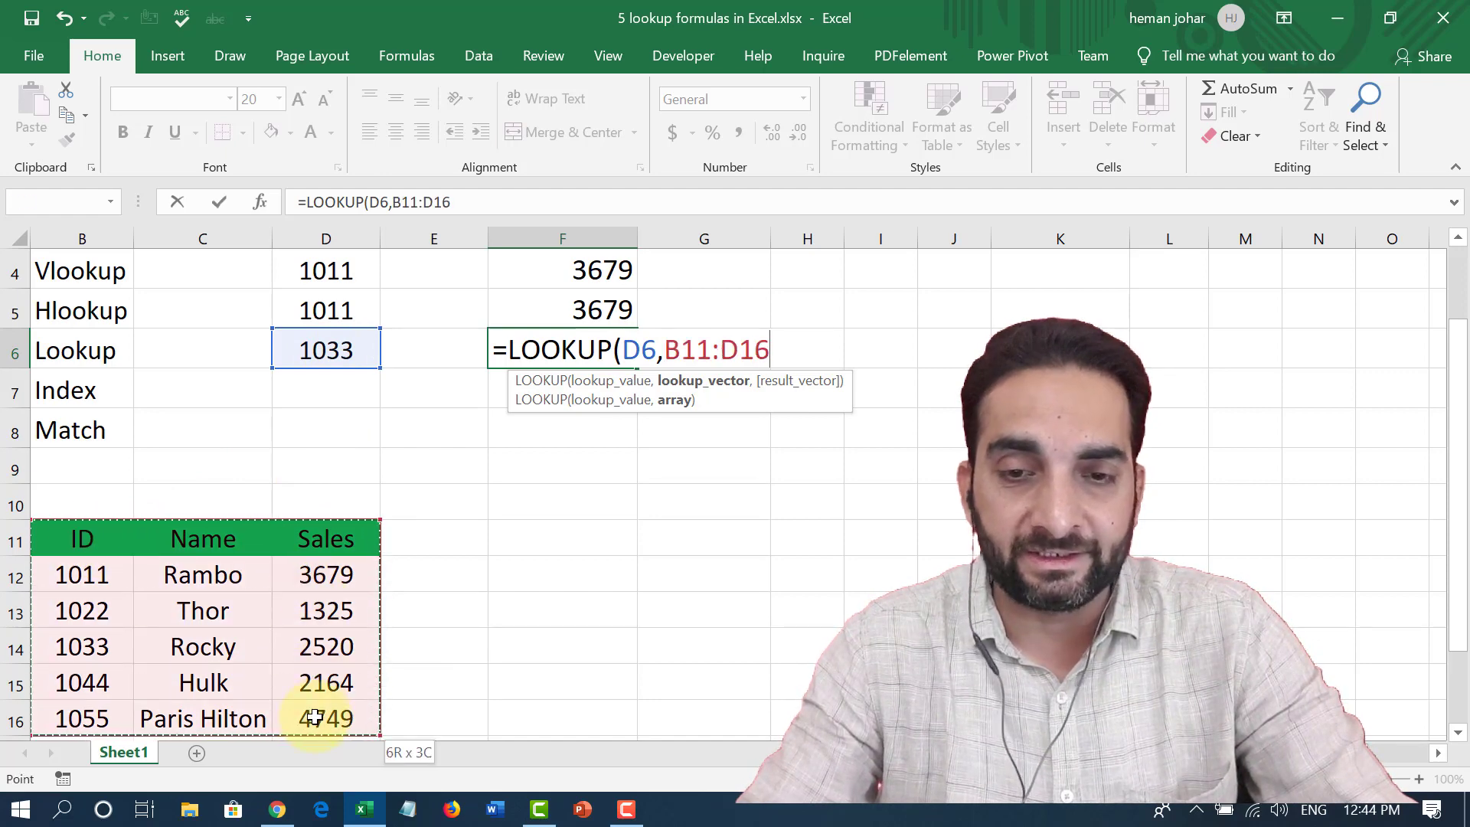
text())
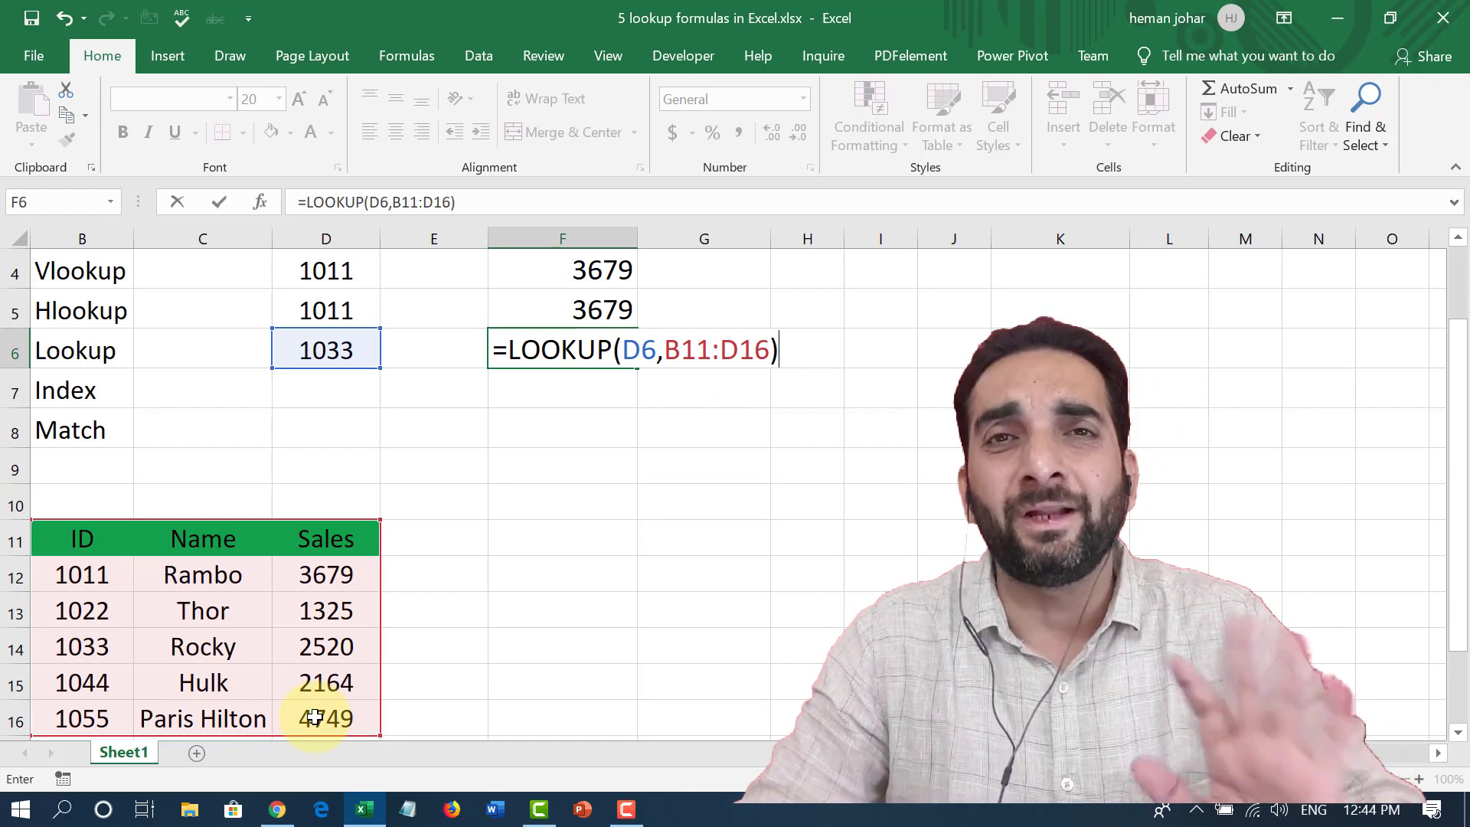
key(Return)
key(Up)
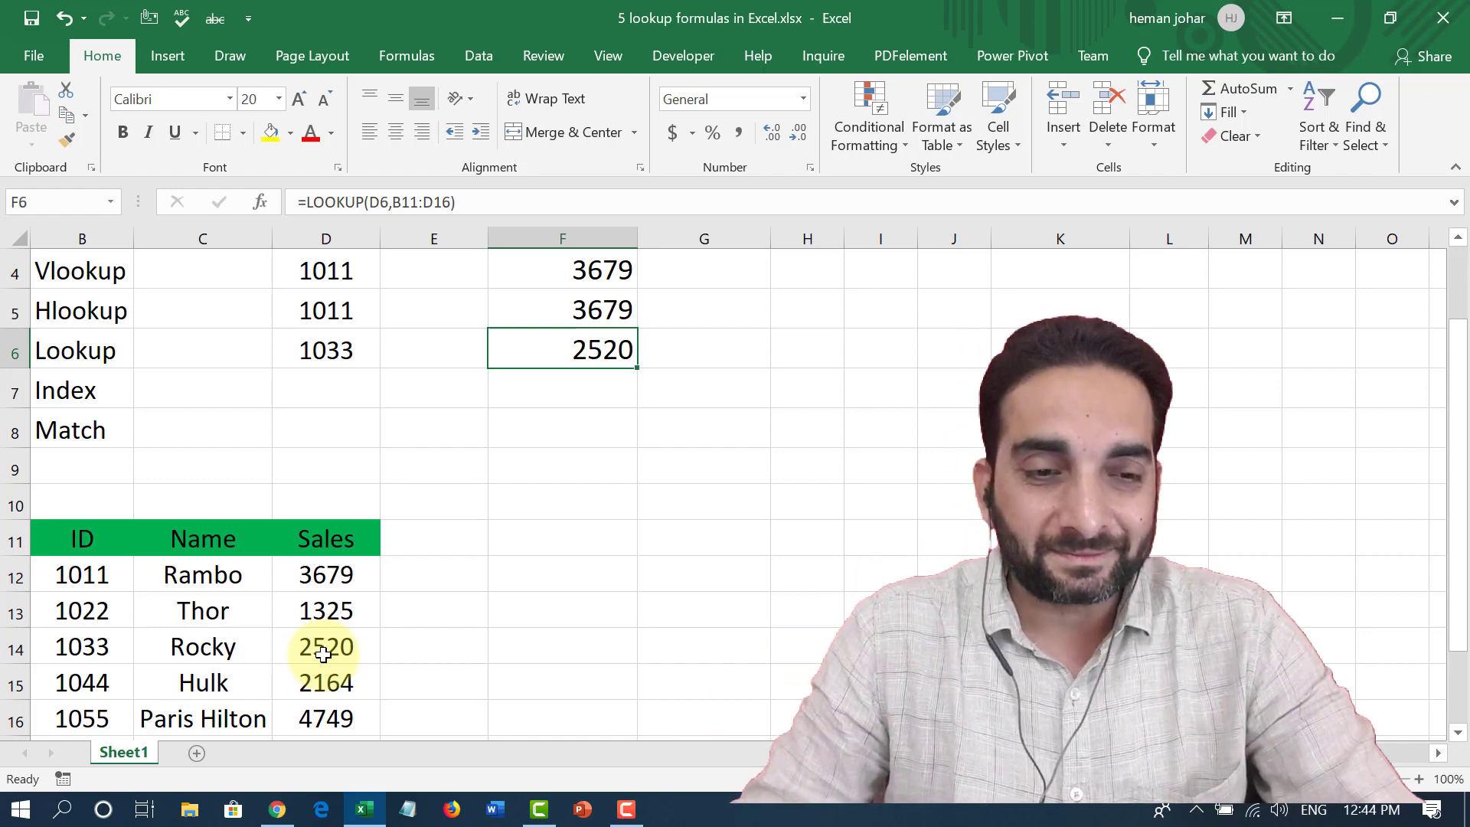
- Enter ID 1044 in D7 beside the Index row
key(Down)
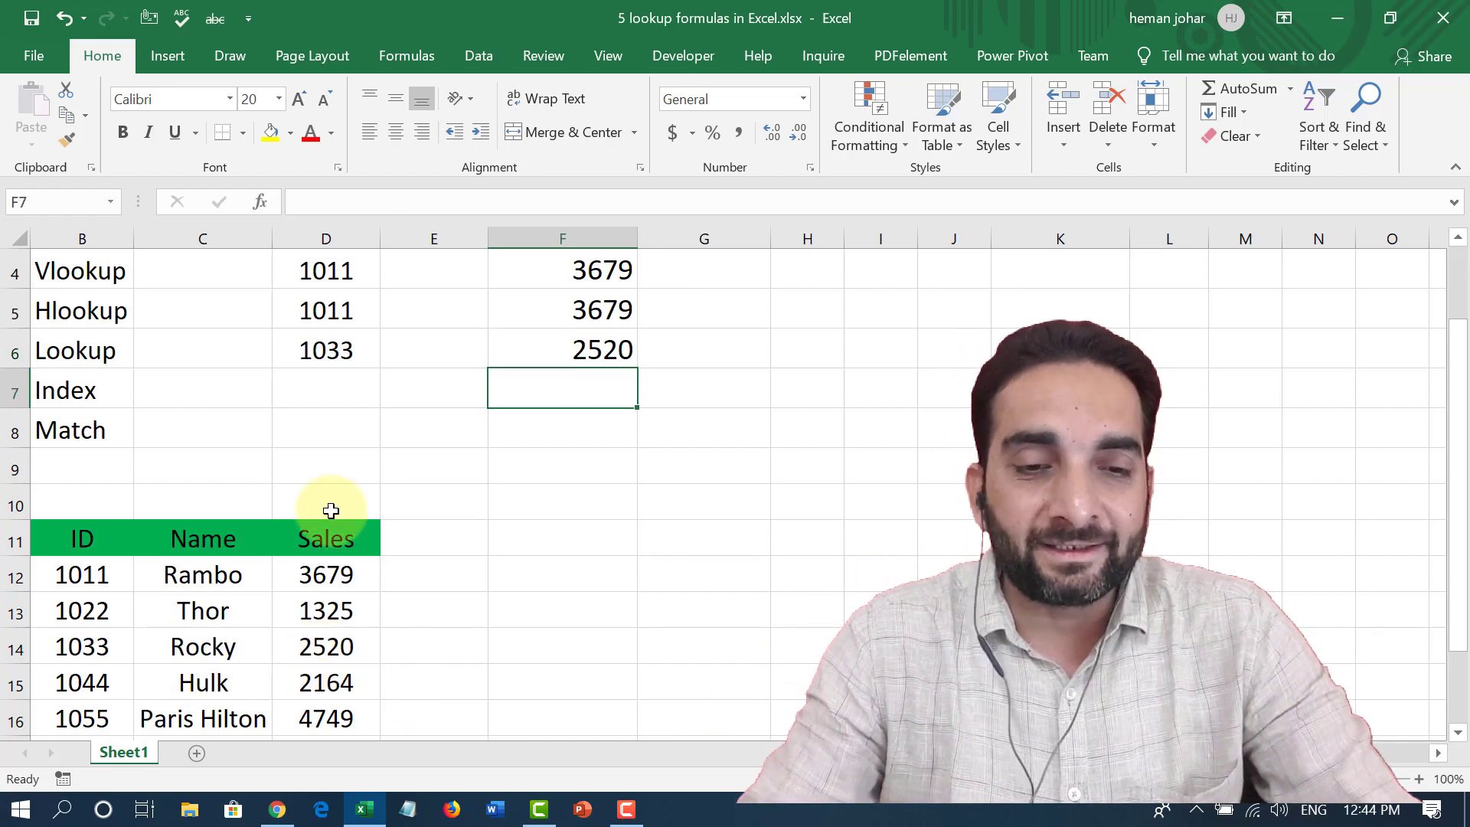
click(326, 389)
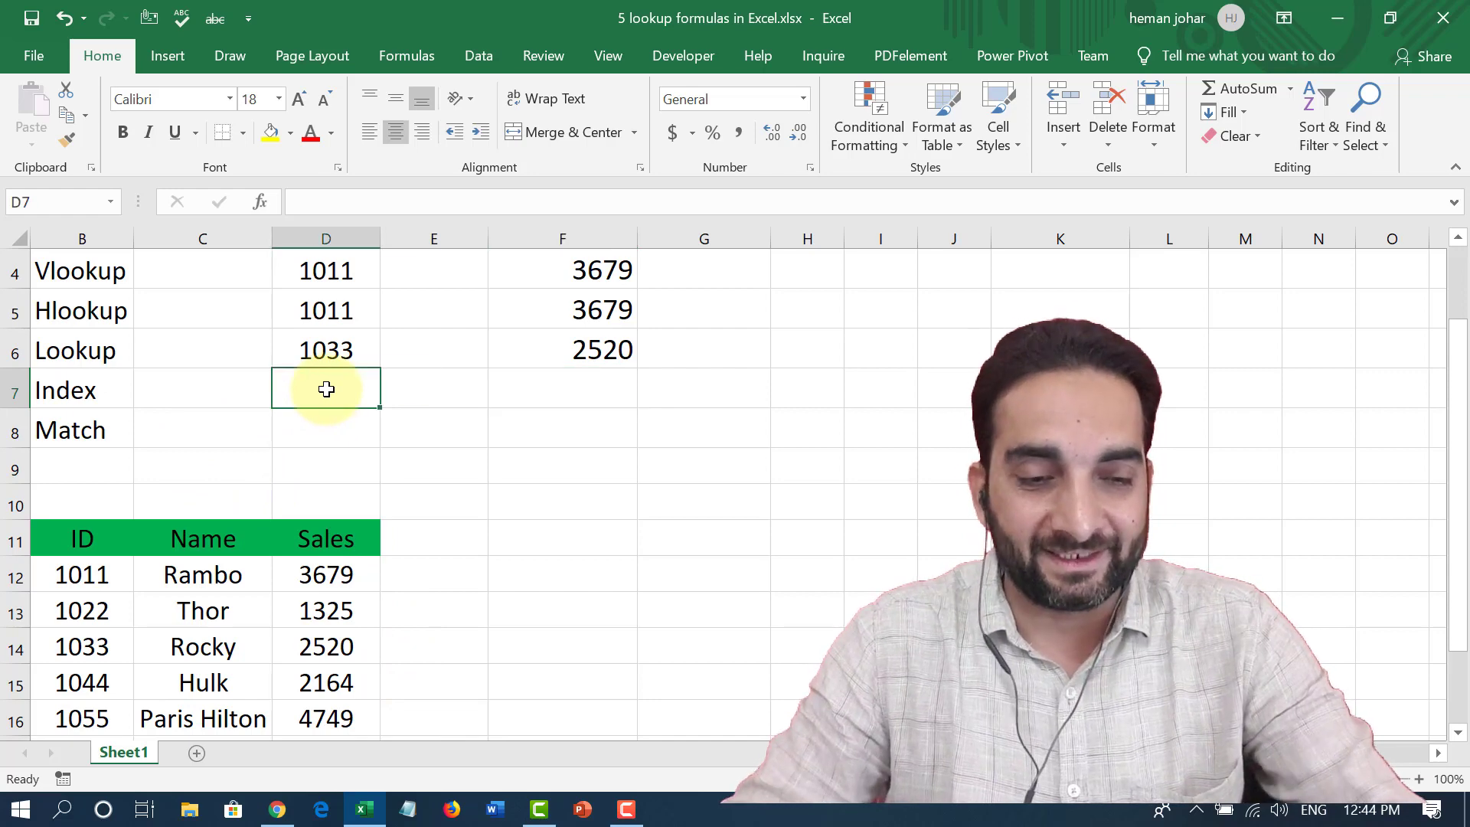
text(1044)
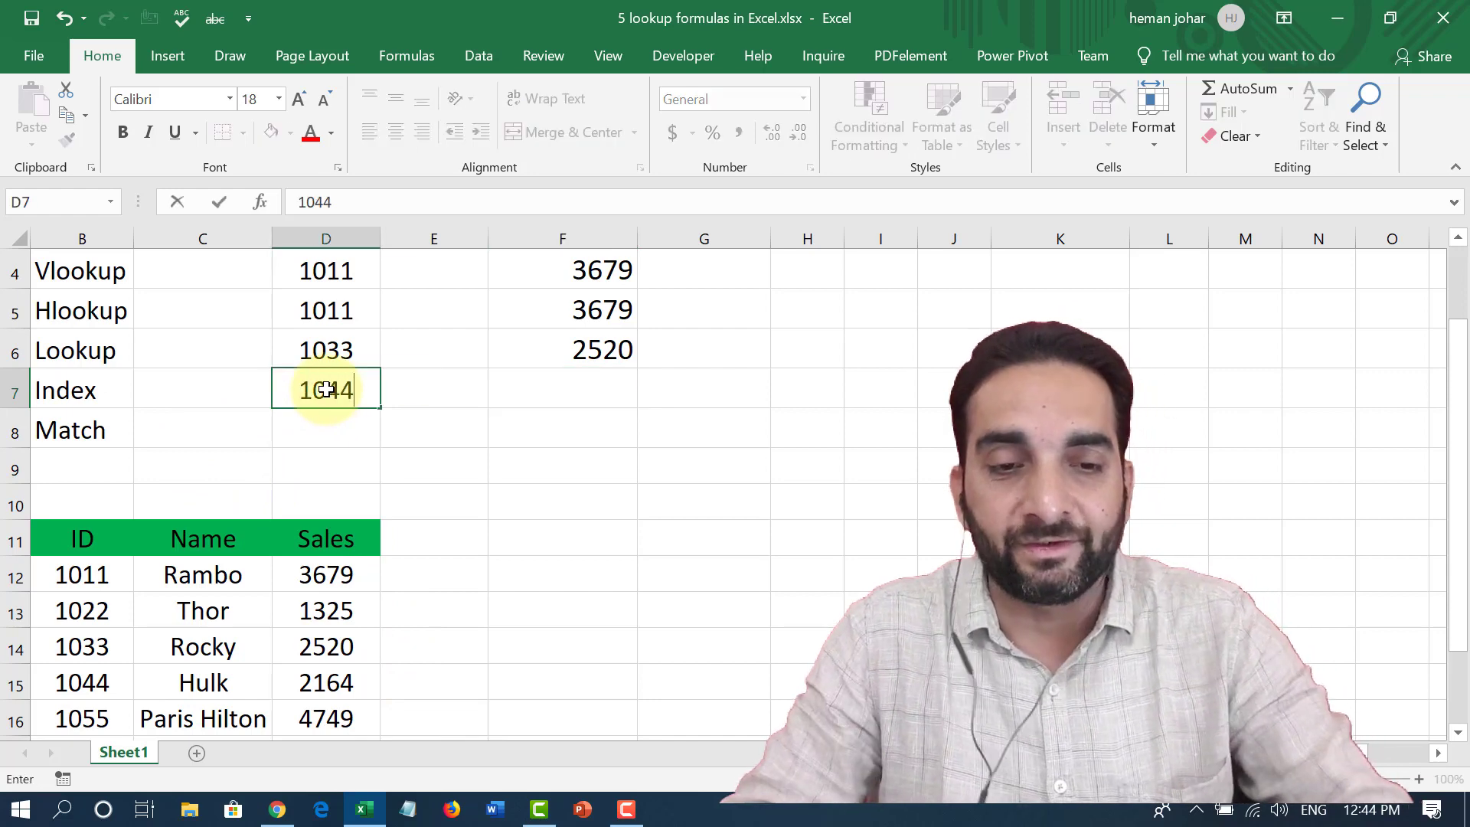
key(Tab)
key(Tab)
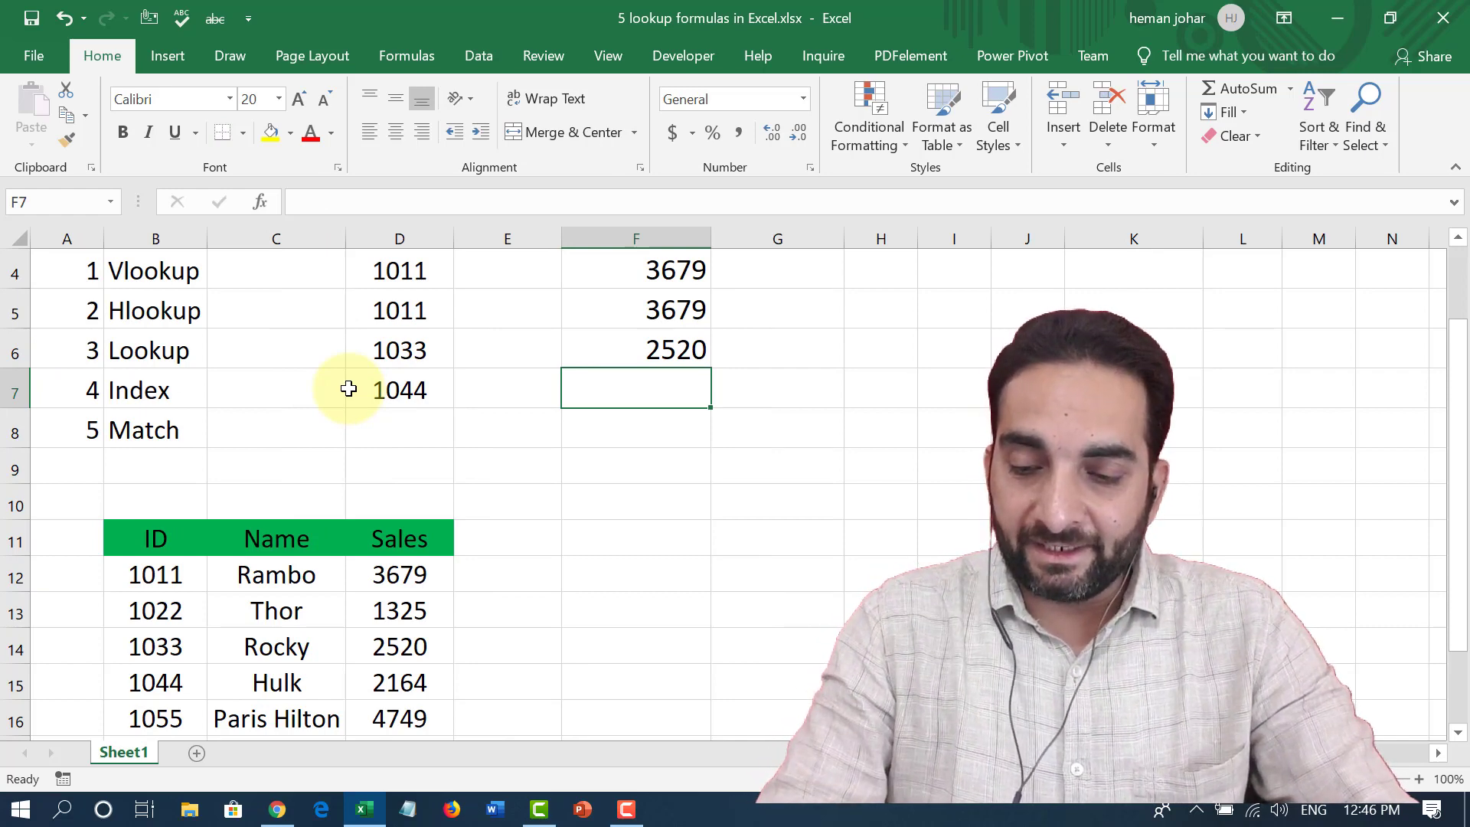
- Enter =INDEX(B11:D16,5,3) in F7, returning 2164
text(=inde)
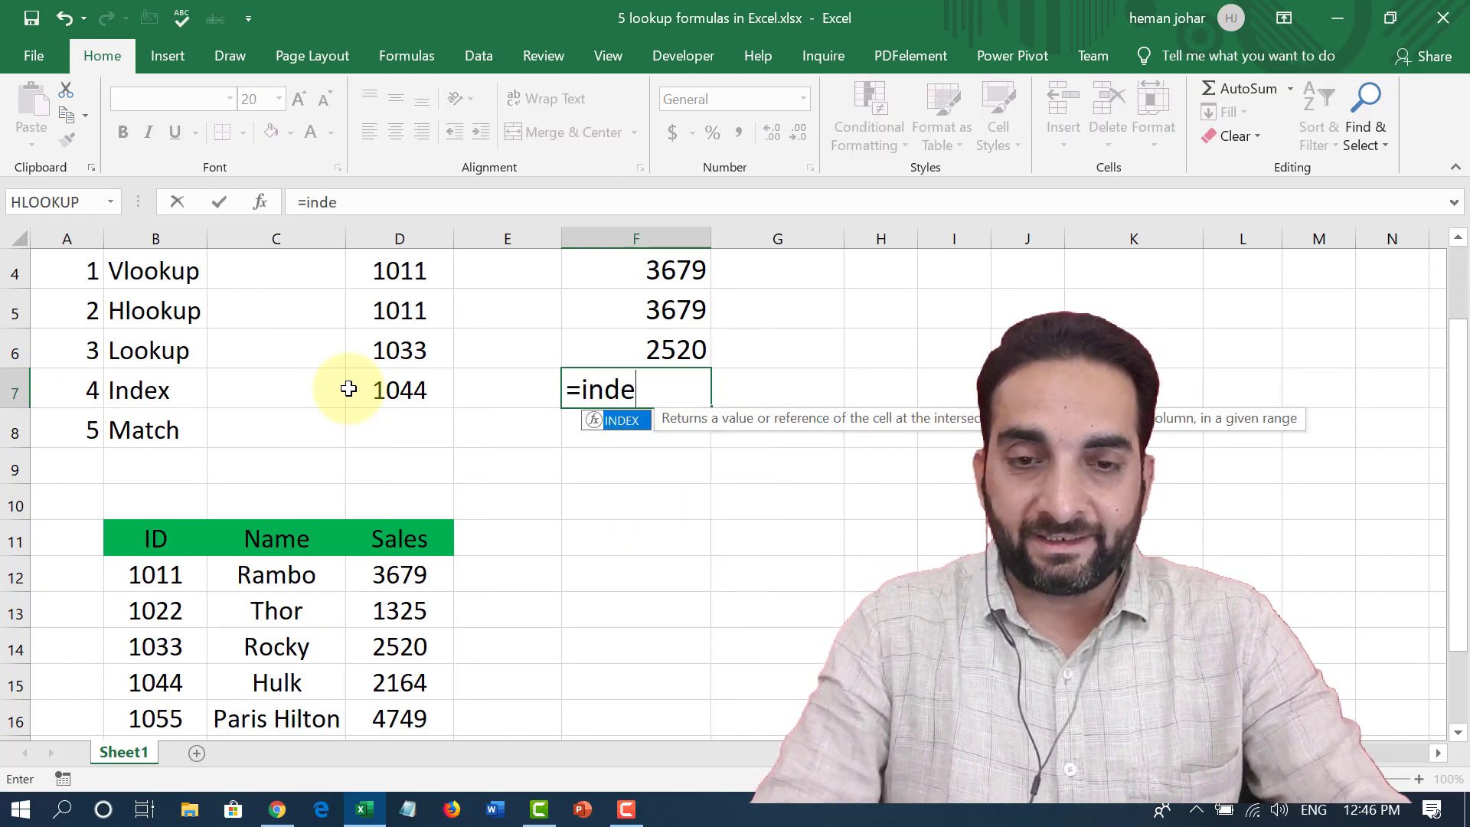
key(Tab)
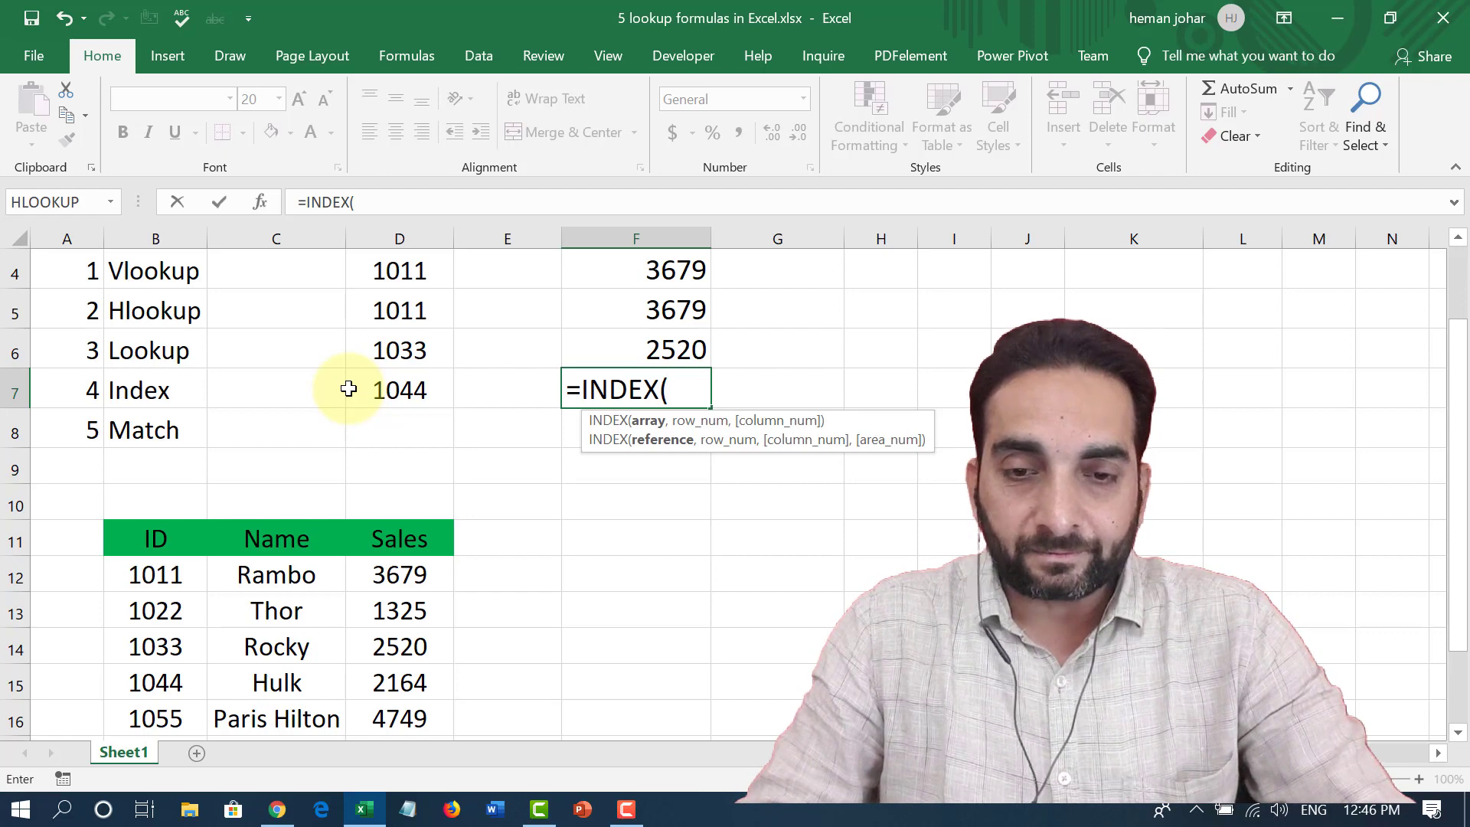
key(Down)
key(Down)
key(Down)
key(Down)
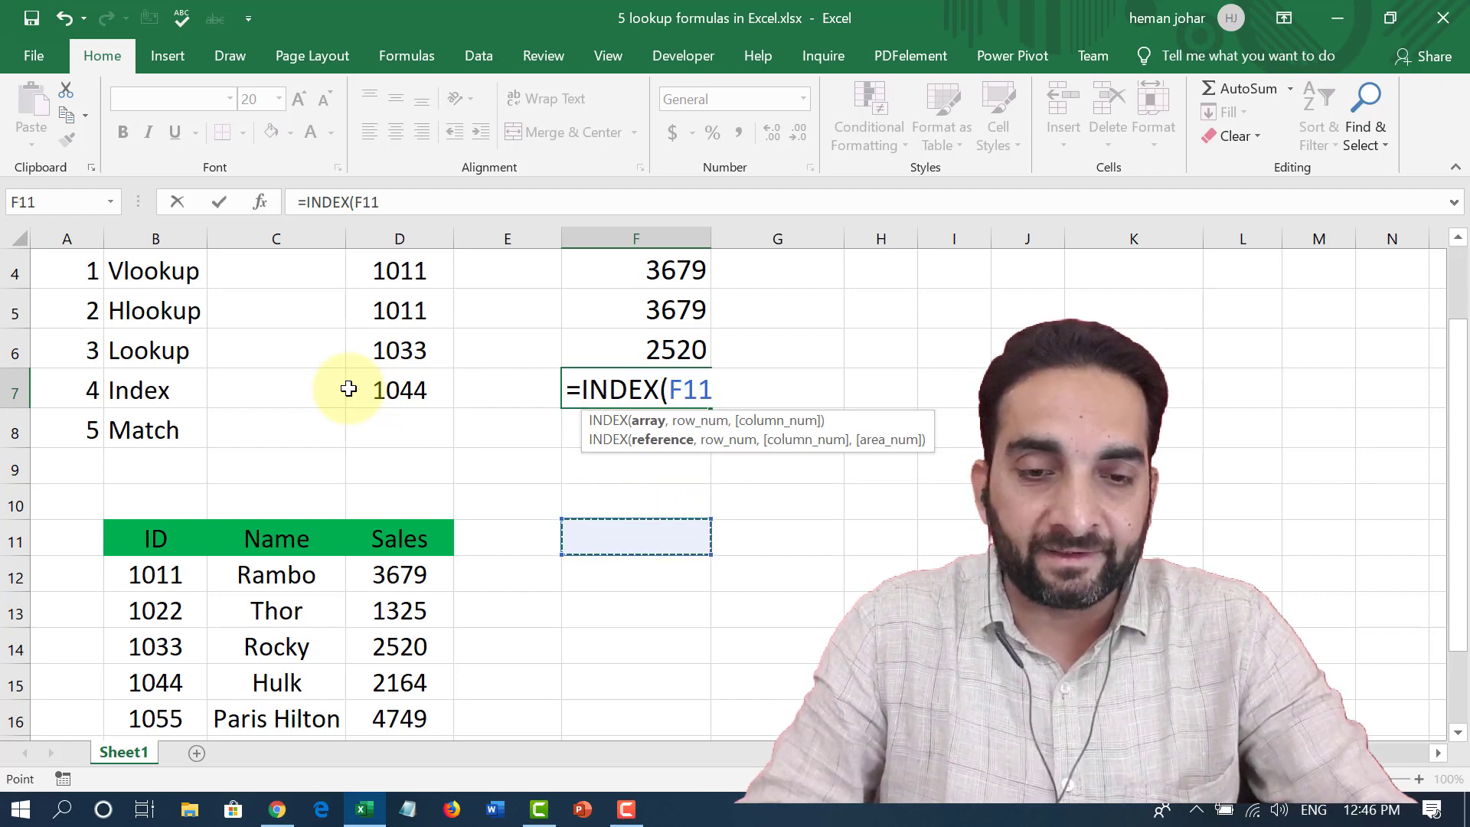
key(Left)
key(Left)
key(Left)
key(Left)
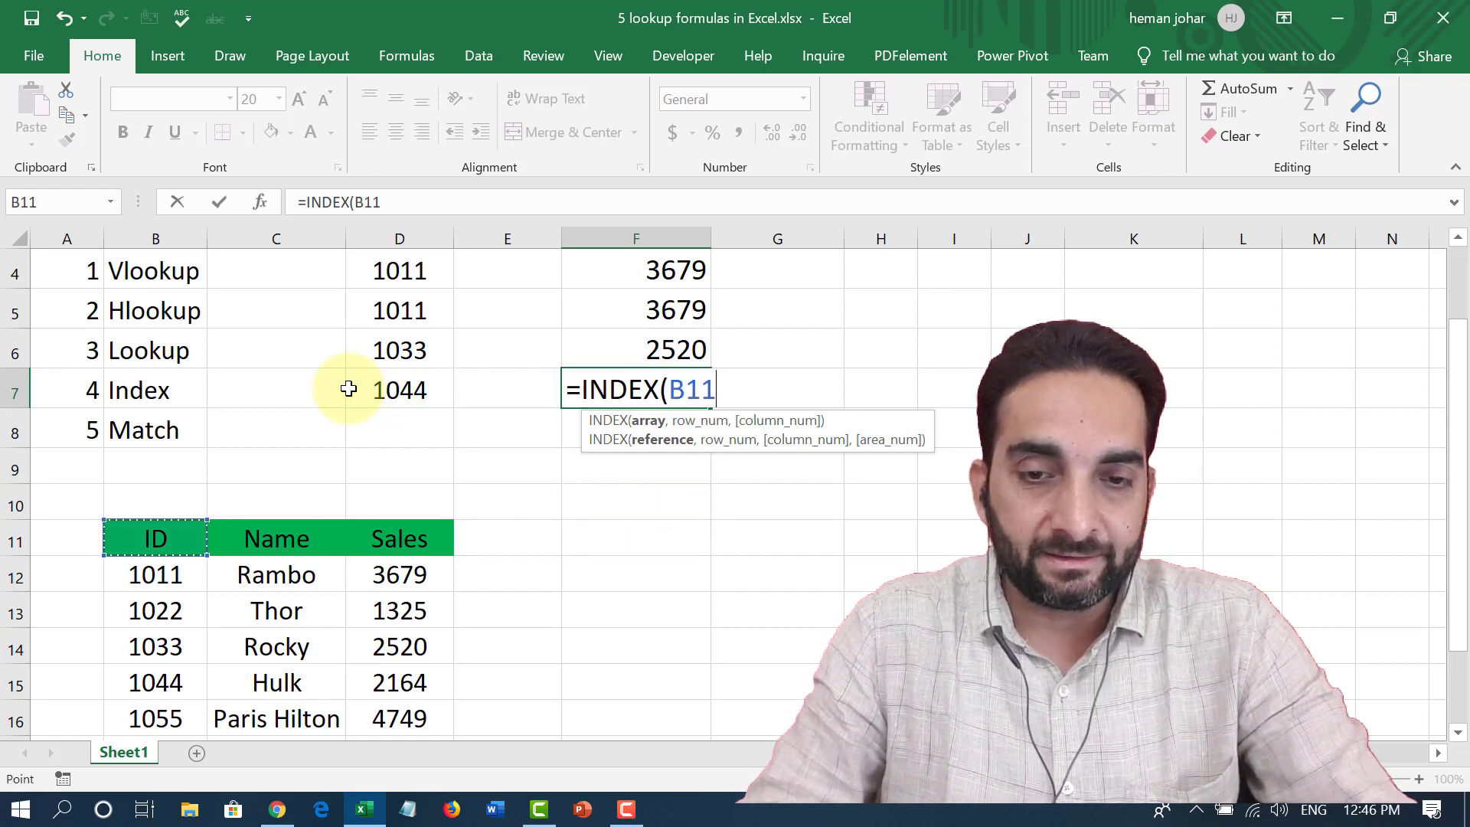
key(shift+Right)
key(shift+Right)
key(shift+Down)
key(shift+Down)
key(shift+Down)
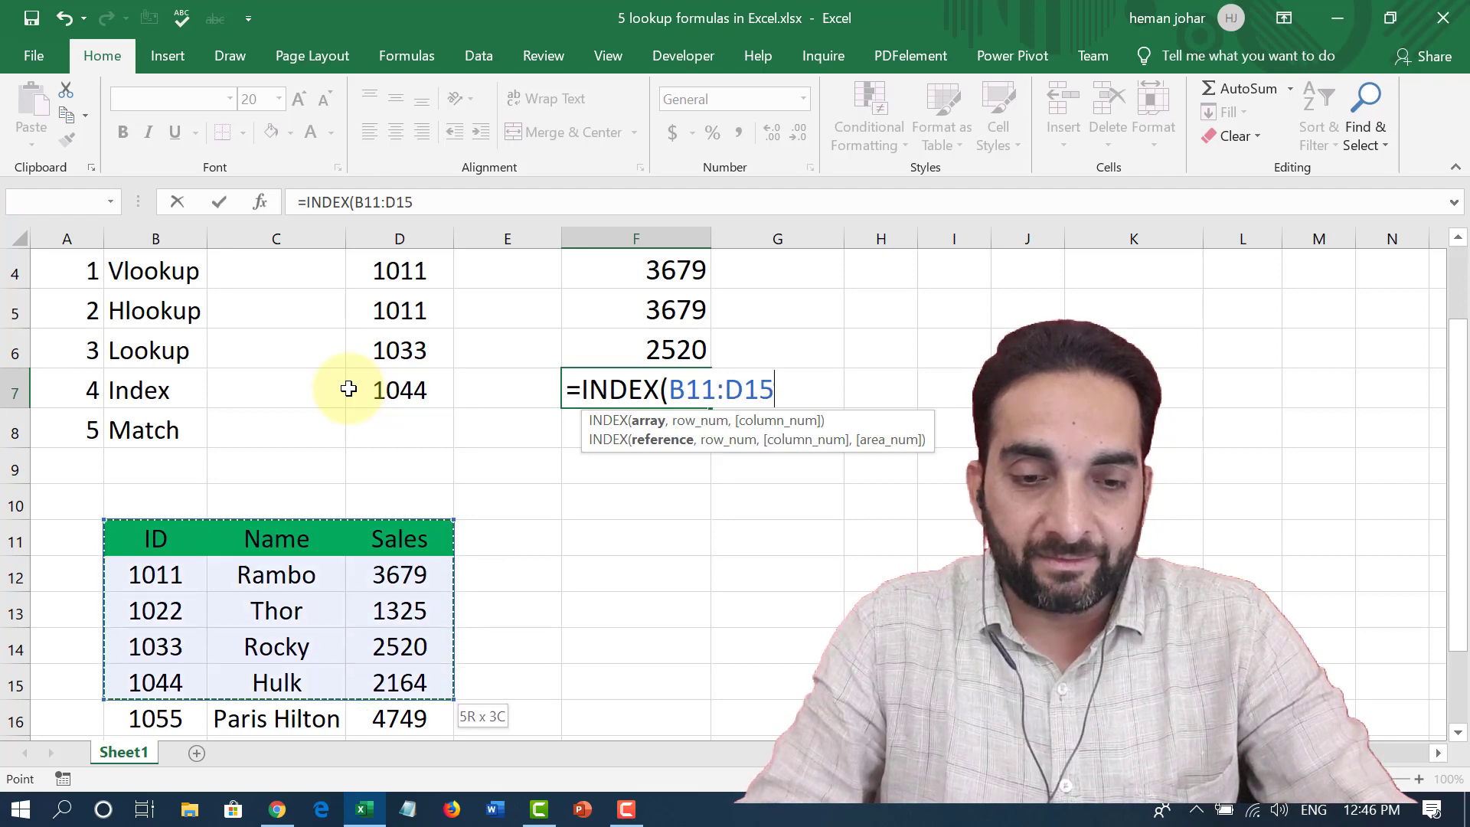
key(shift+Down)
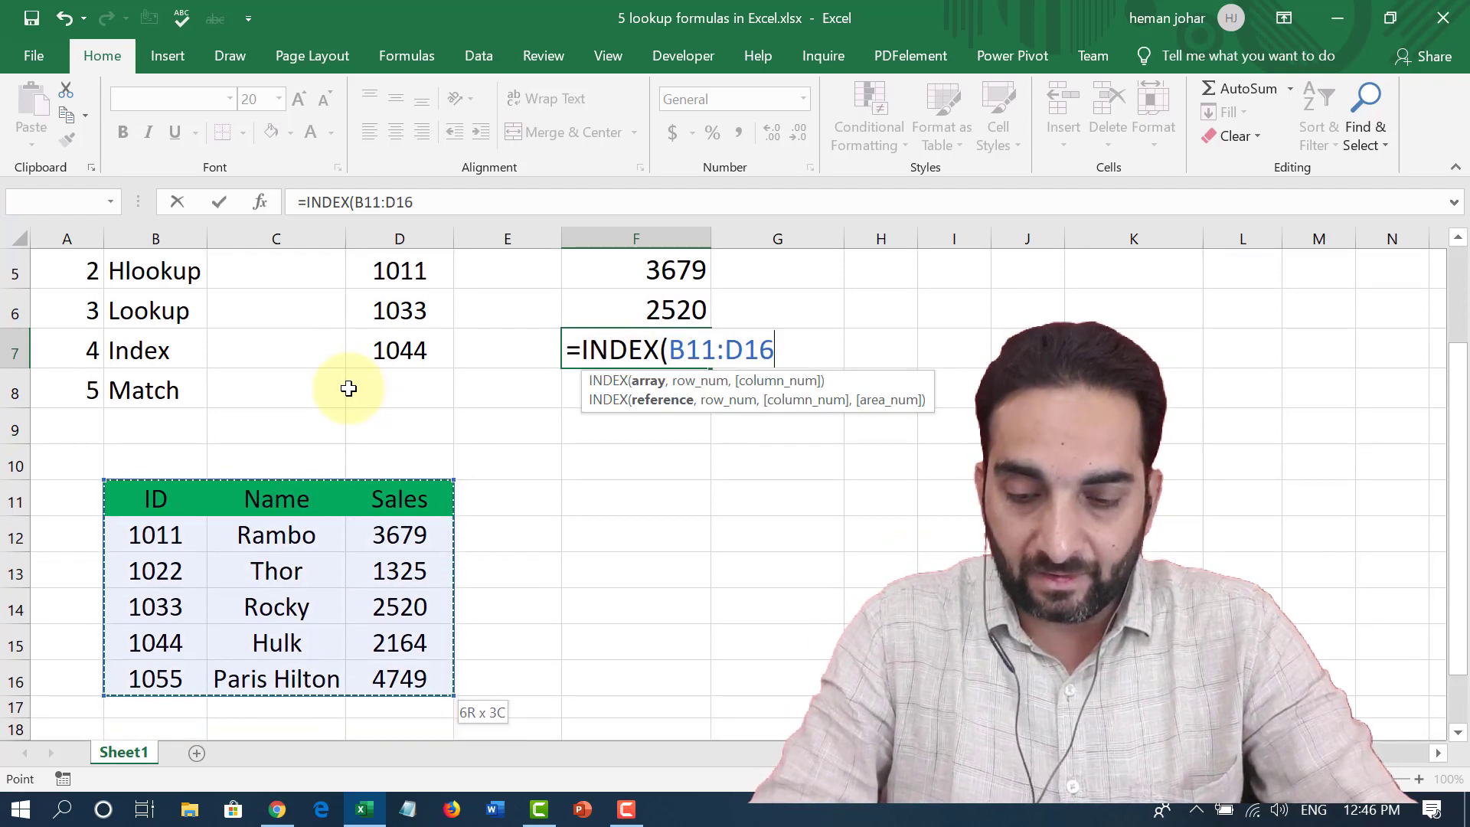
text(,)
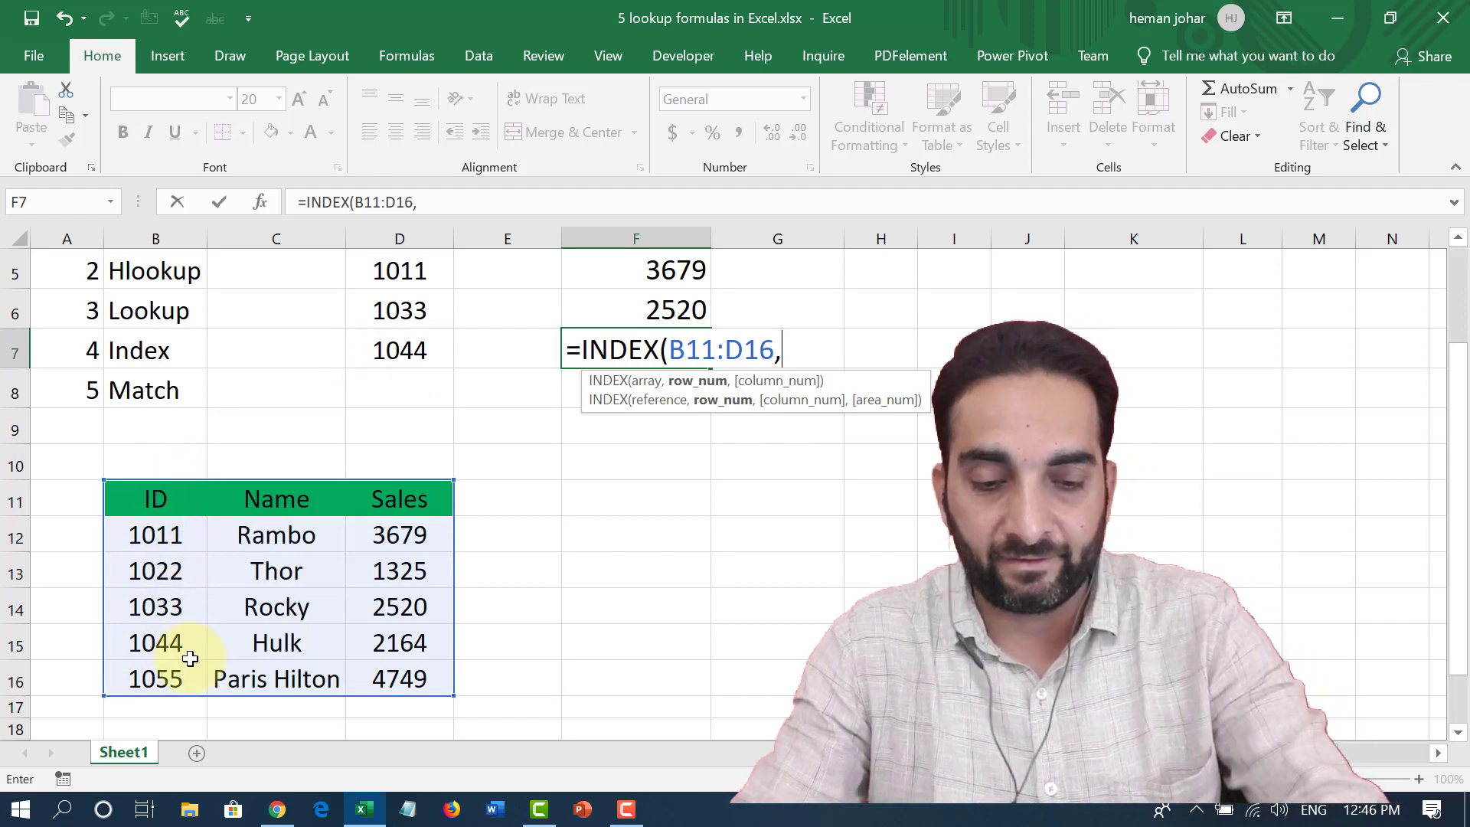
text(5,)
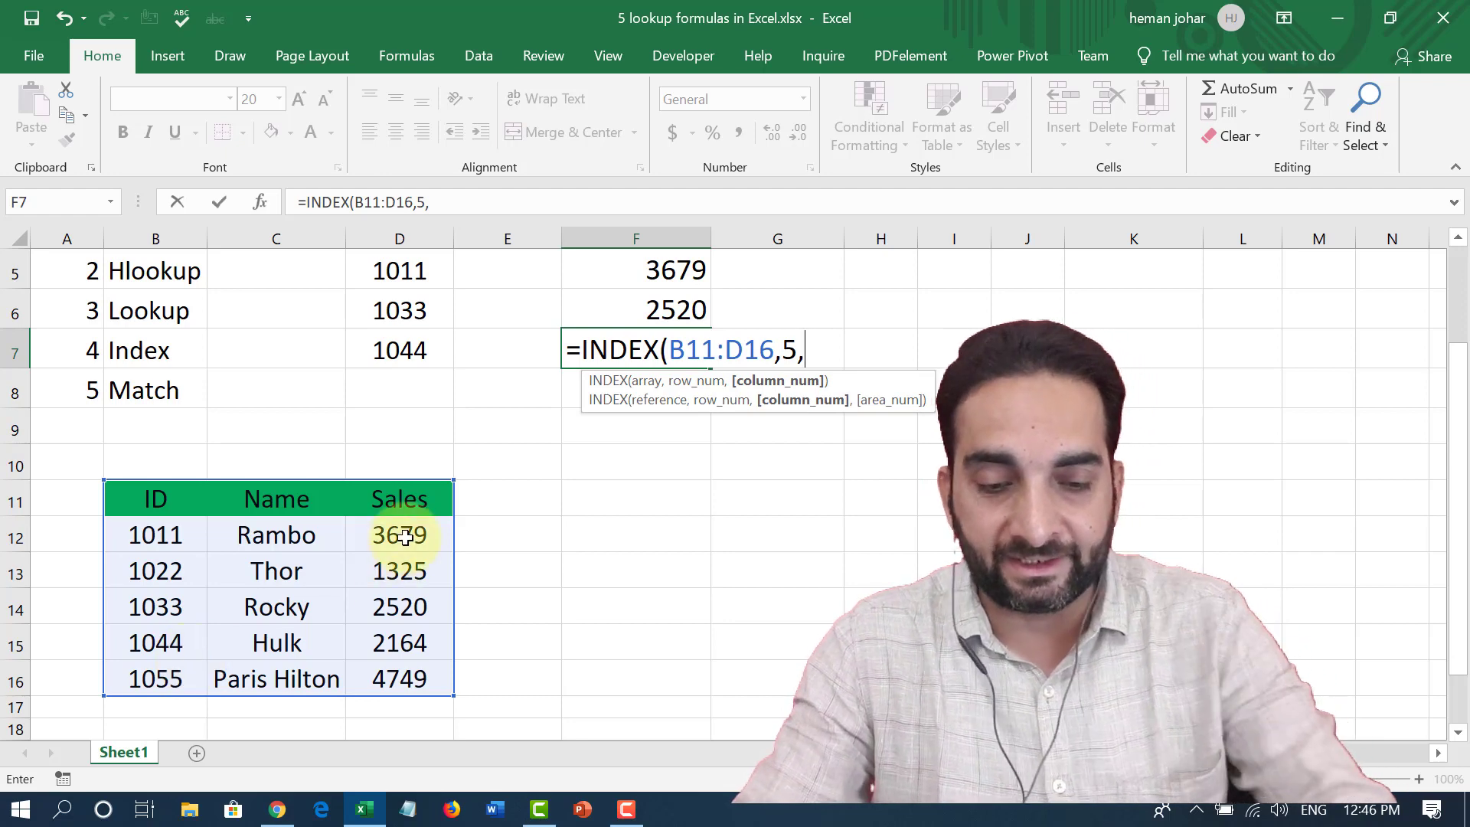
text(3)
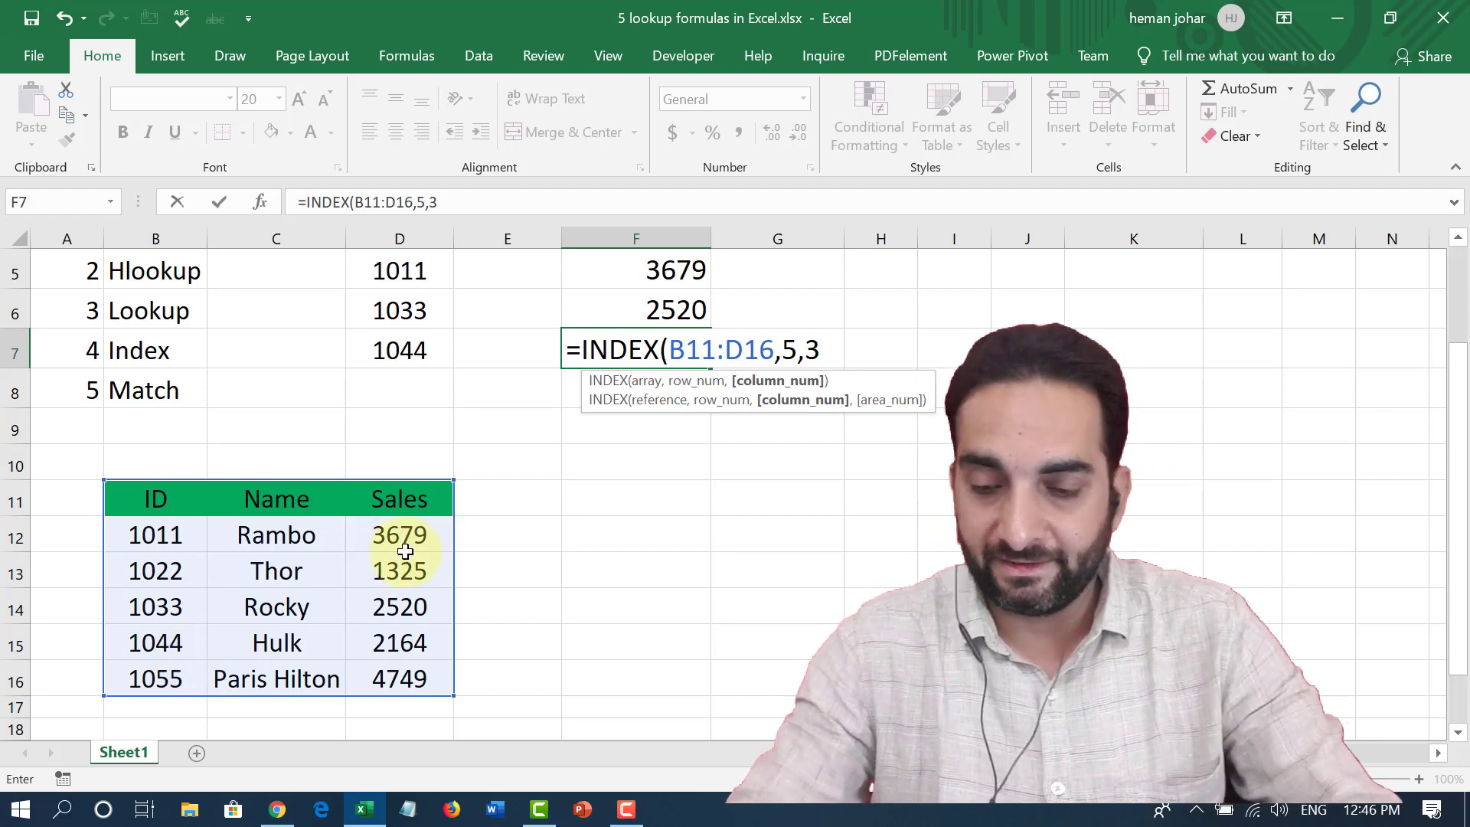
text())
key(ctrl+Return)
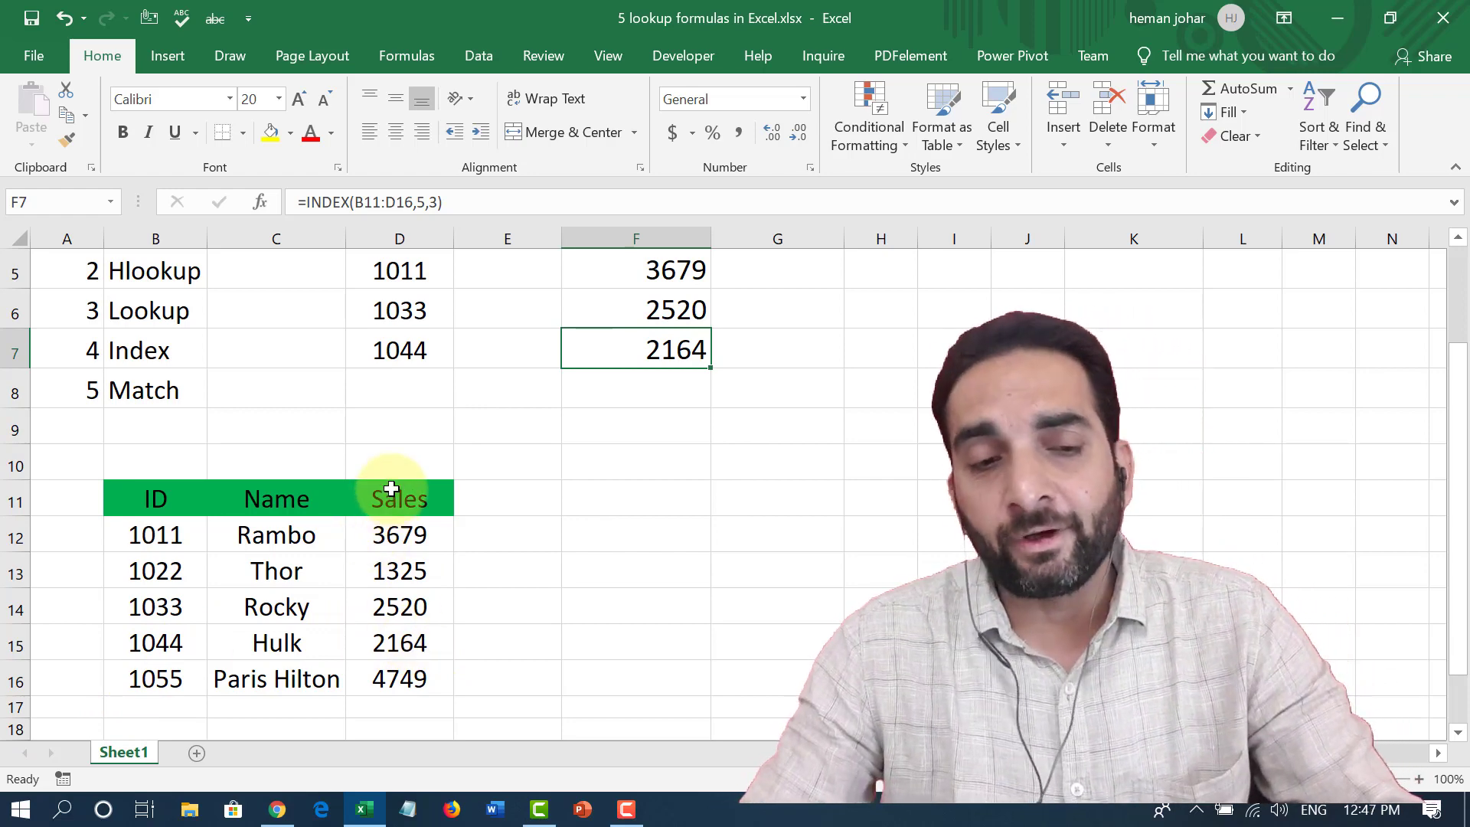
- Enter ID 1044 in D8 beside the Match row
click(396, 393)
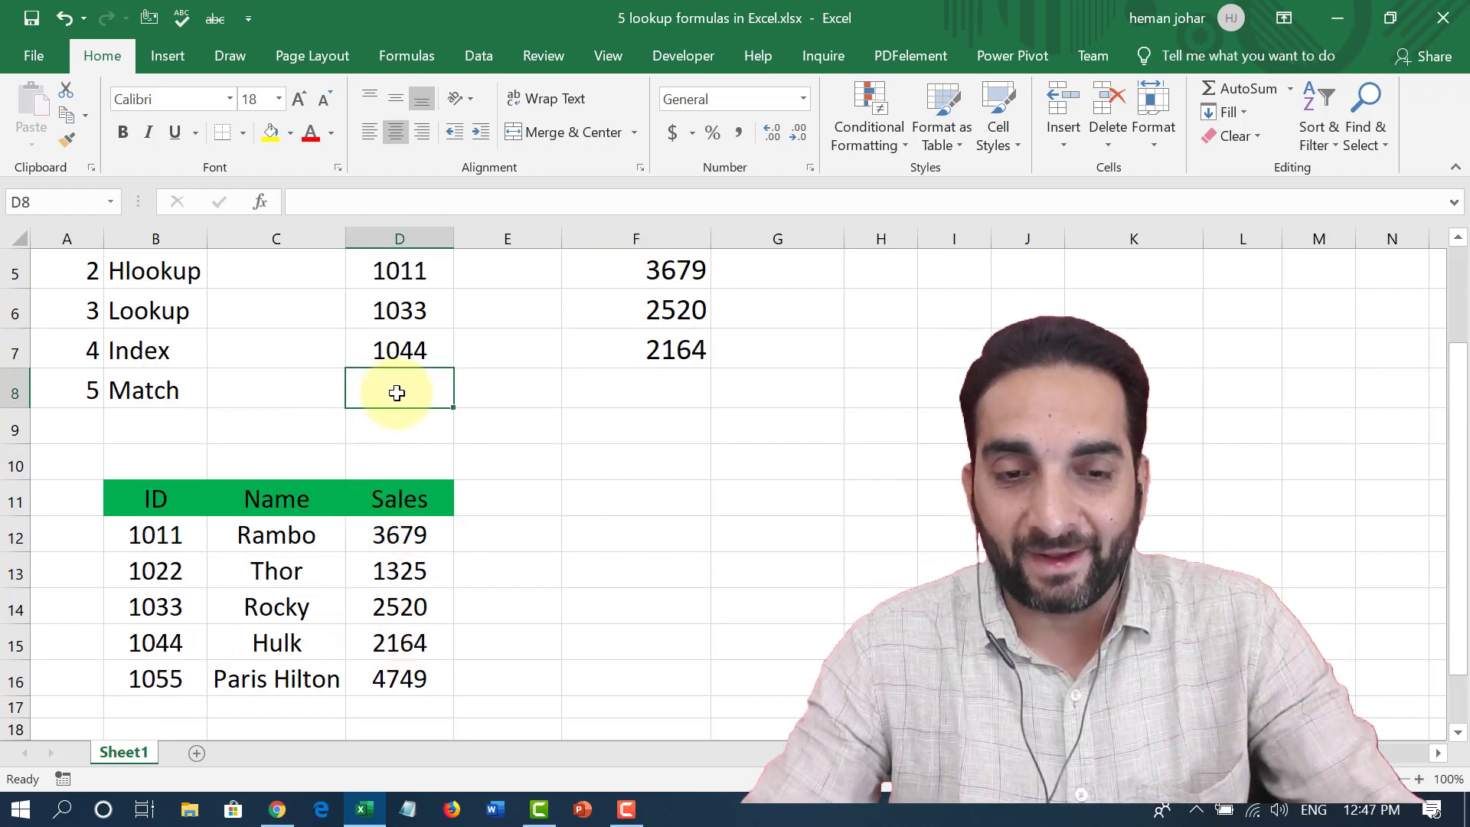
text(1044)
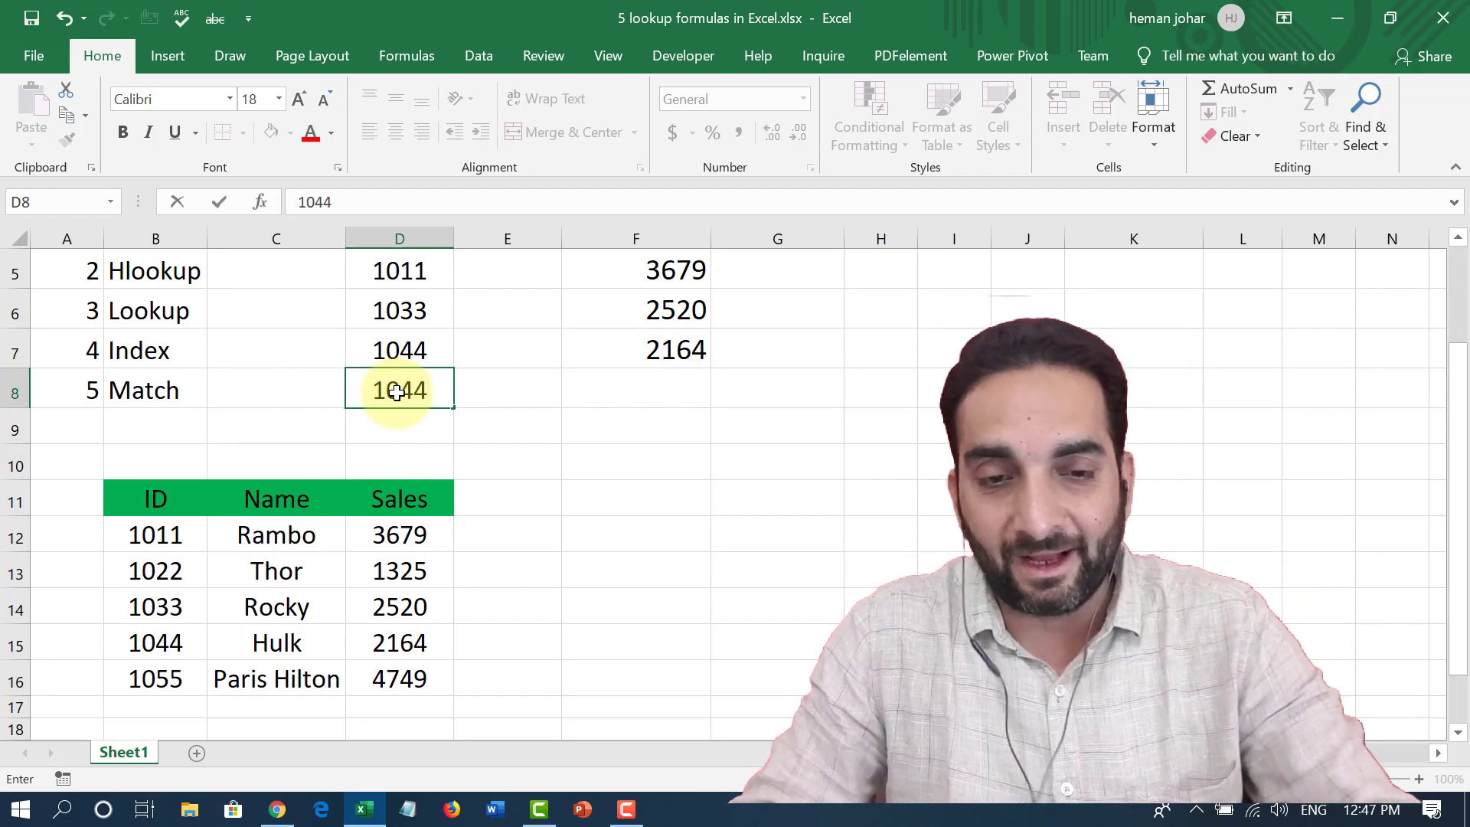
key(Tab)
key(Tab)
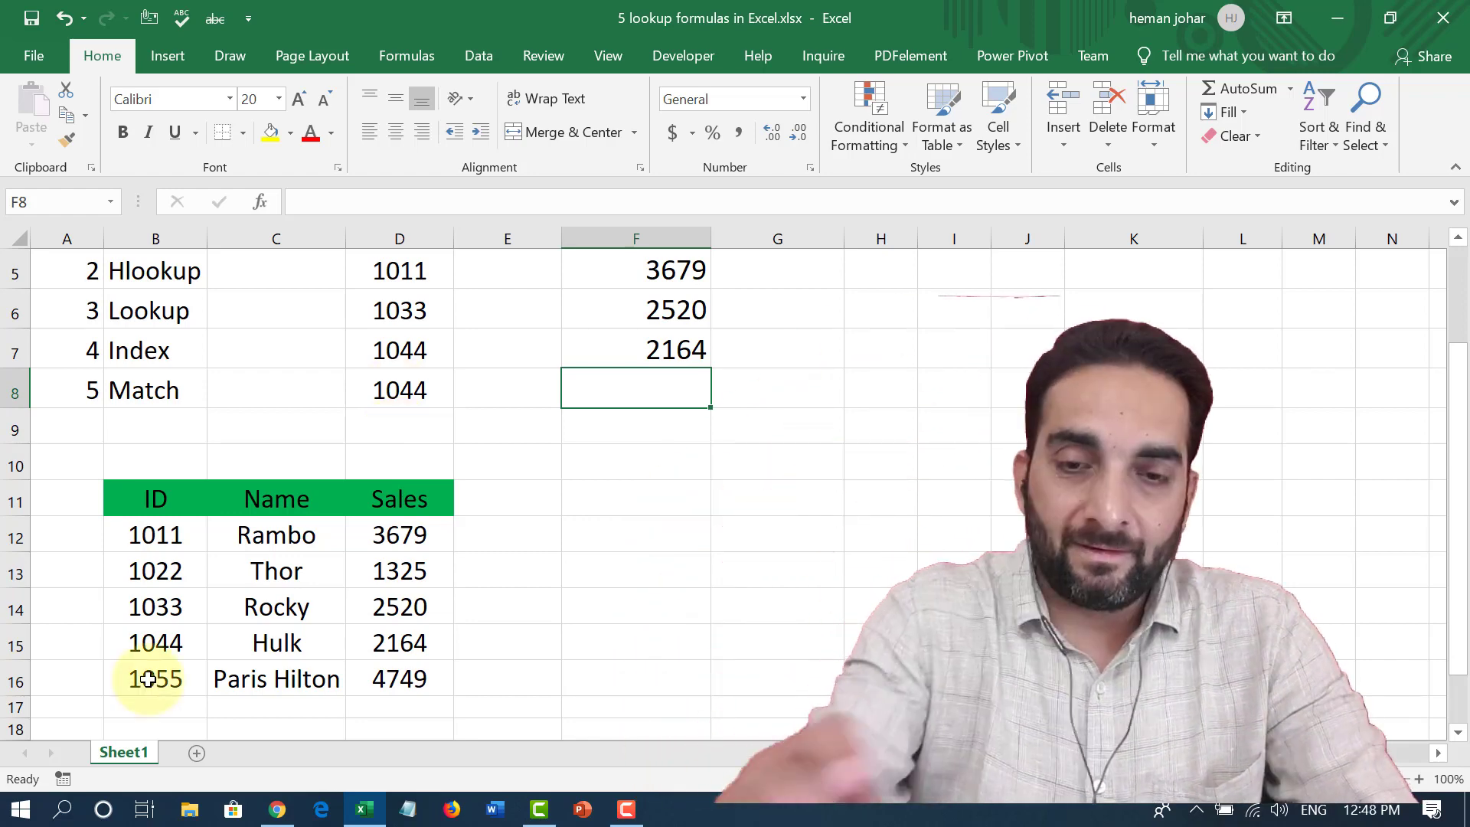
- Enter =INDEX(B11:D16,MATCH(D8,B11:B16,0),3) in F8, returning 2164 for ID 1044
text(=ind)
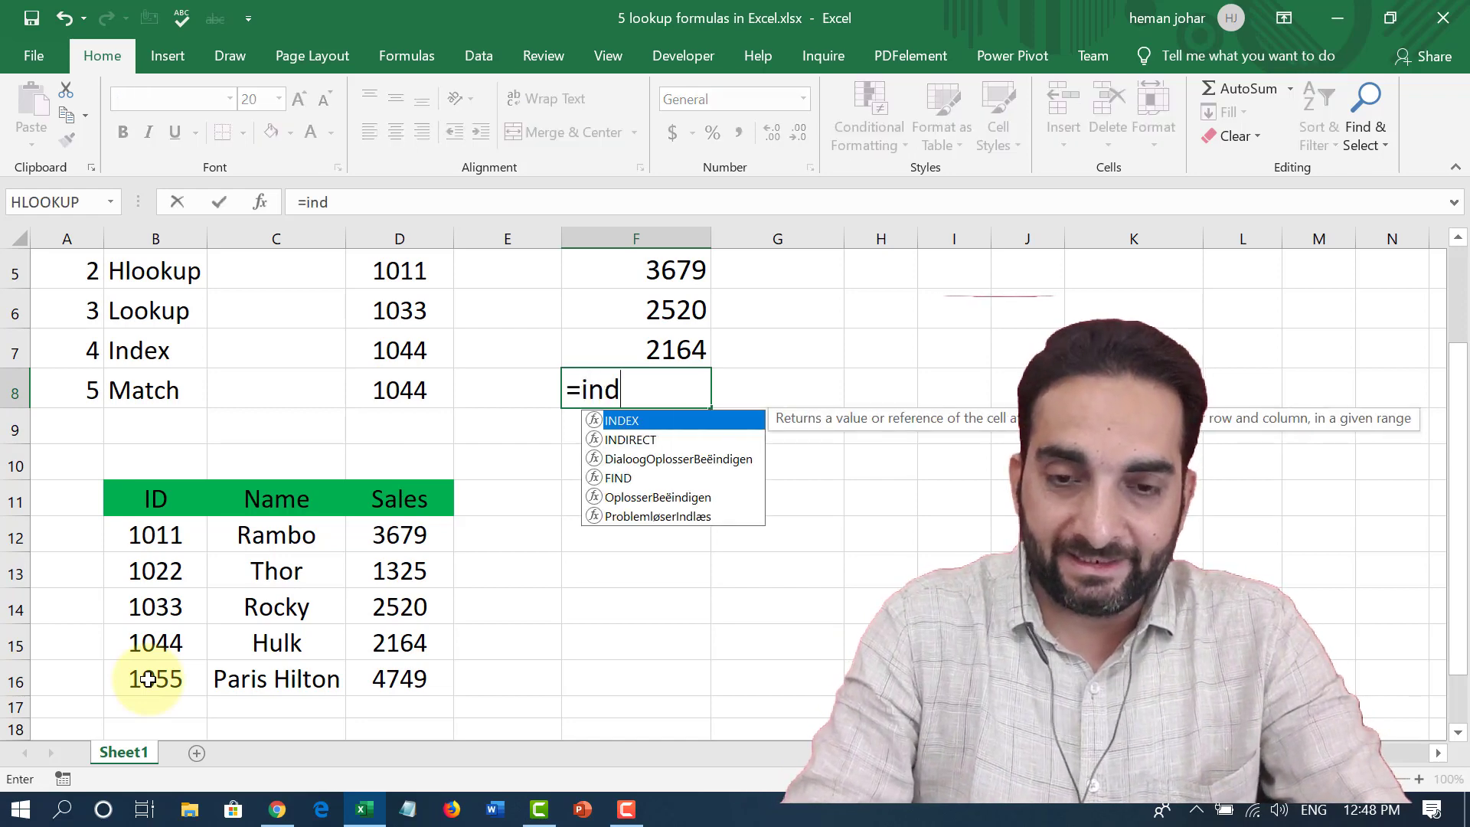
text(ex)
key(Tab)
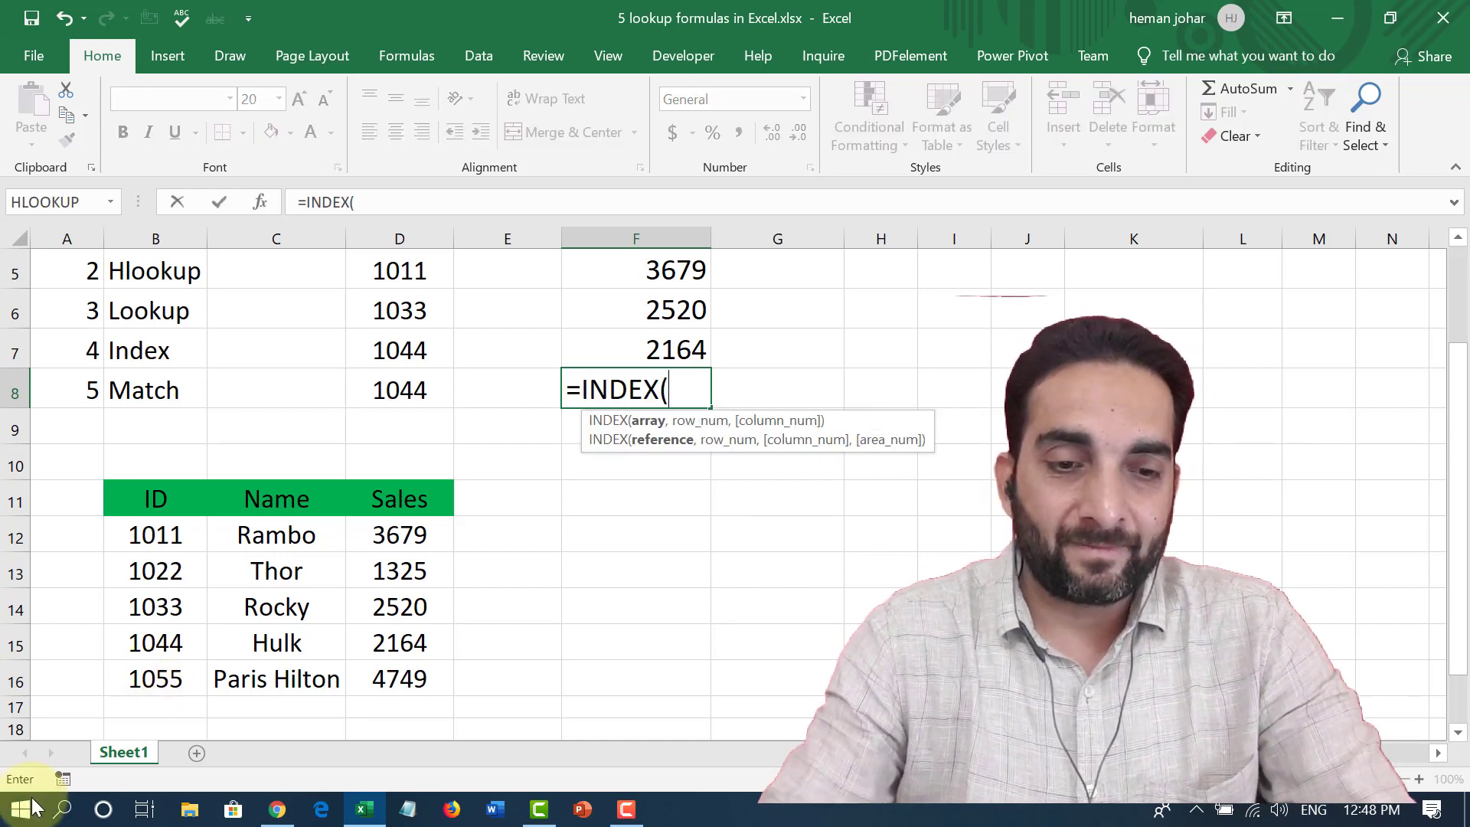
drag(133, 502, 380, 663)
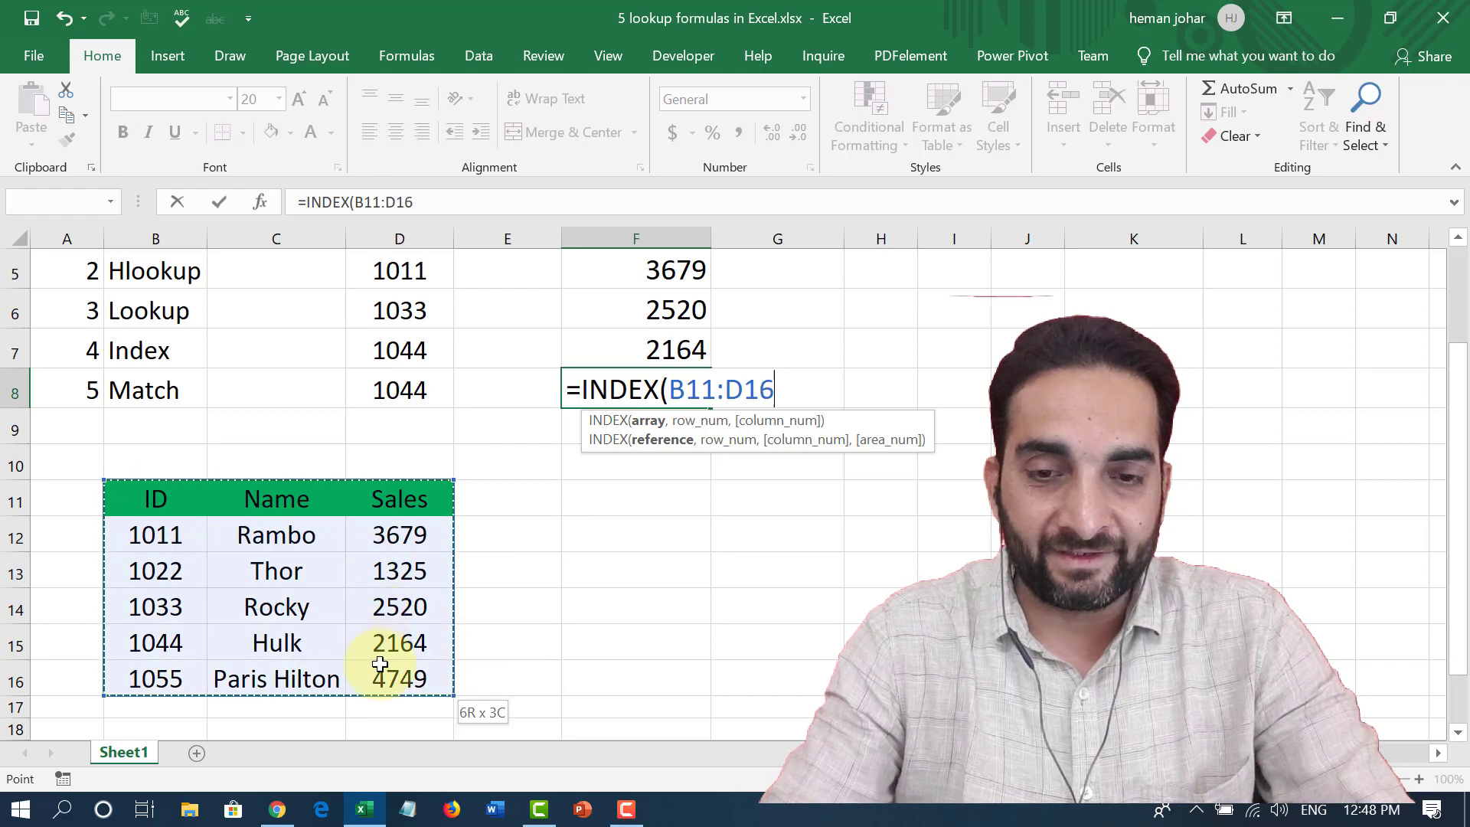
drag(381, 663, 381, 663)
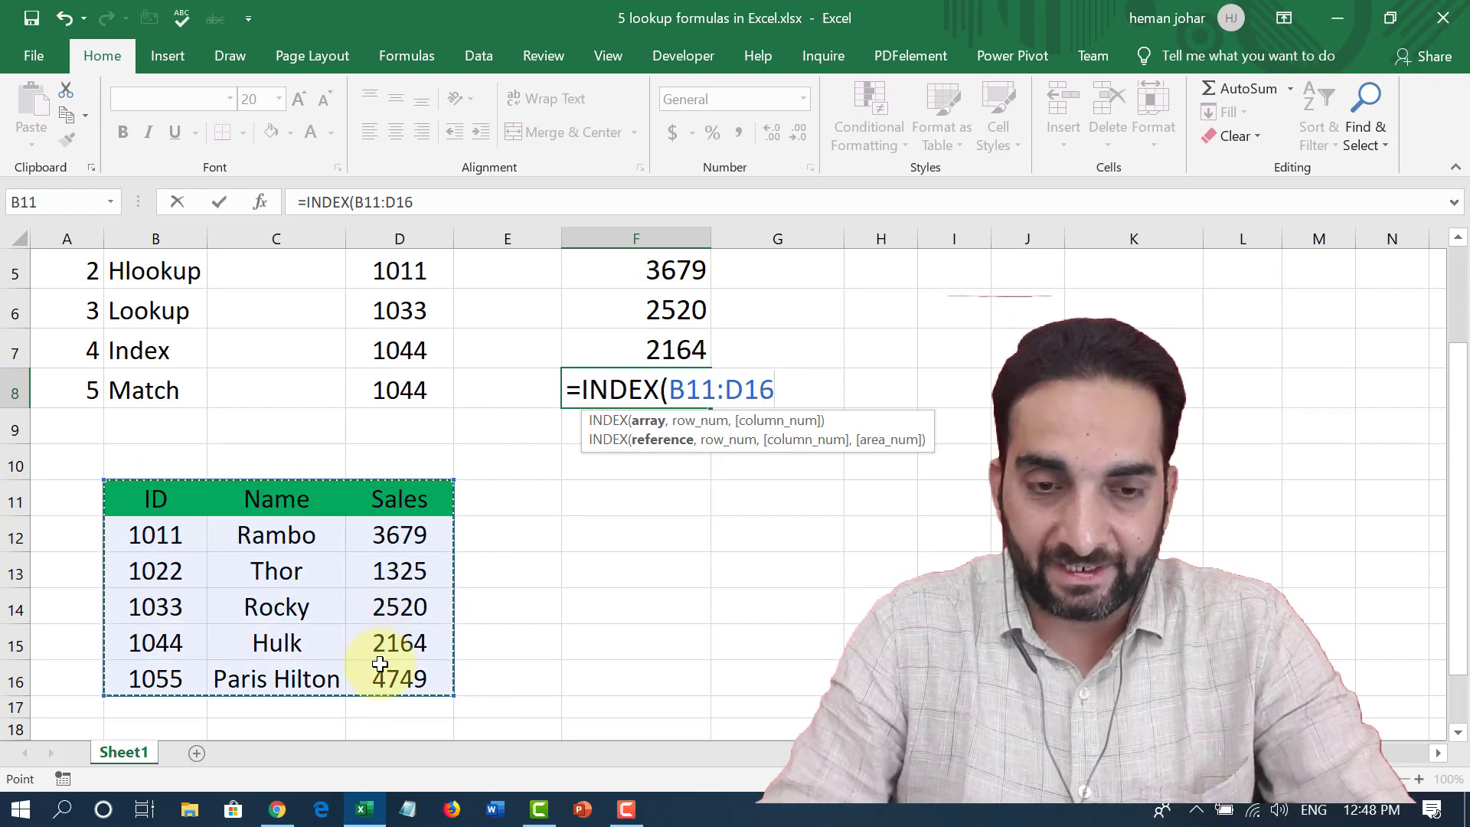
text(,)
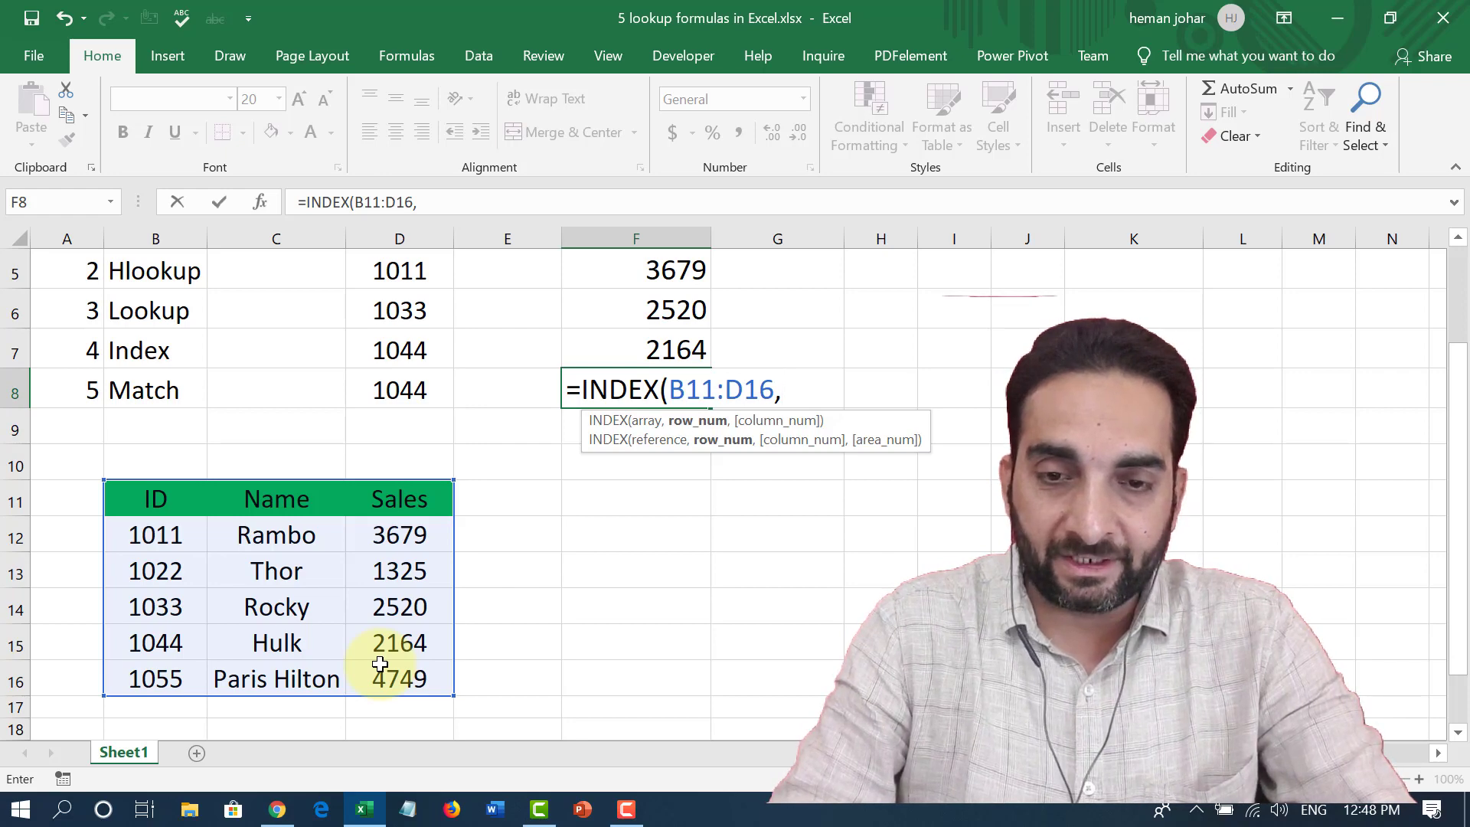
text(m)
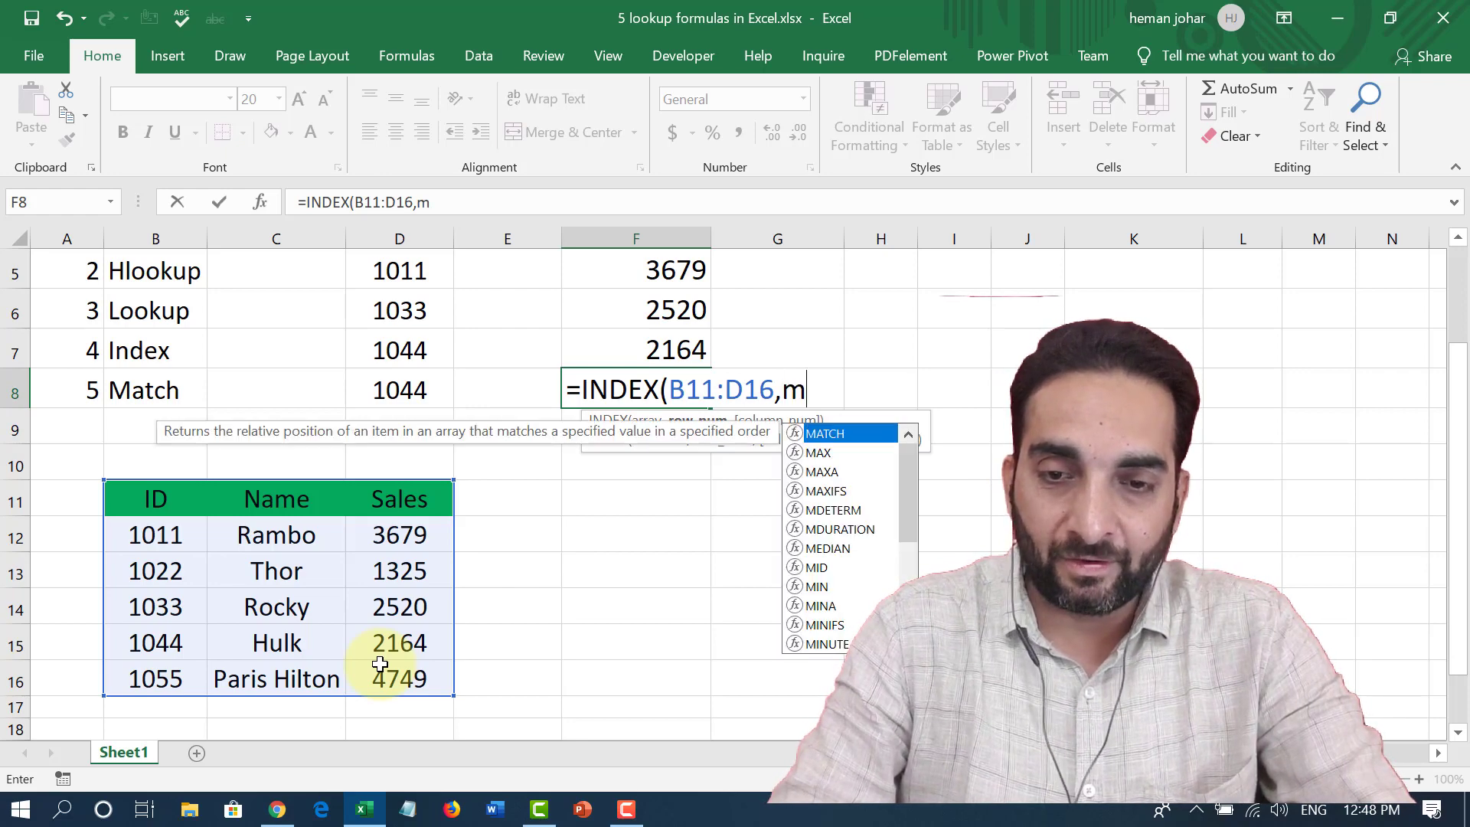
text(at)
key(Tab)
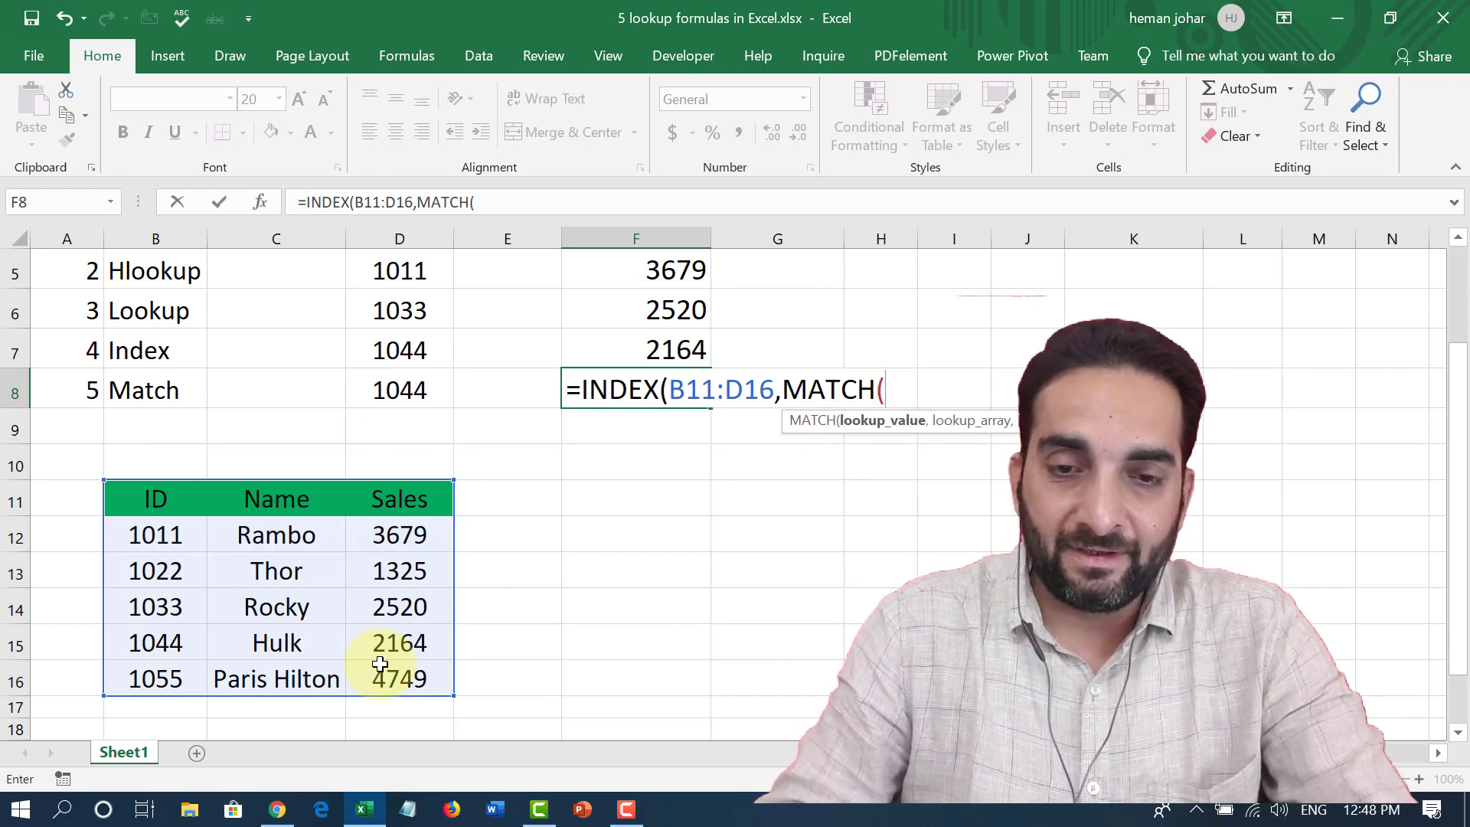
click(383, 379)
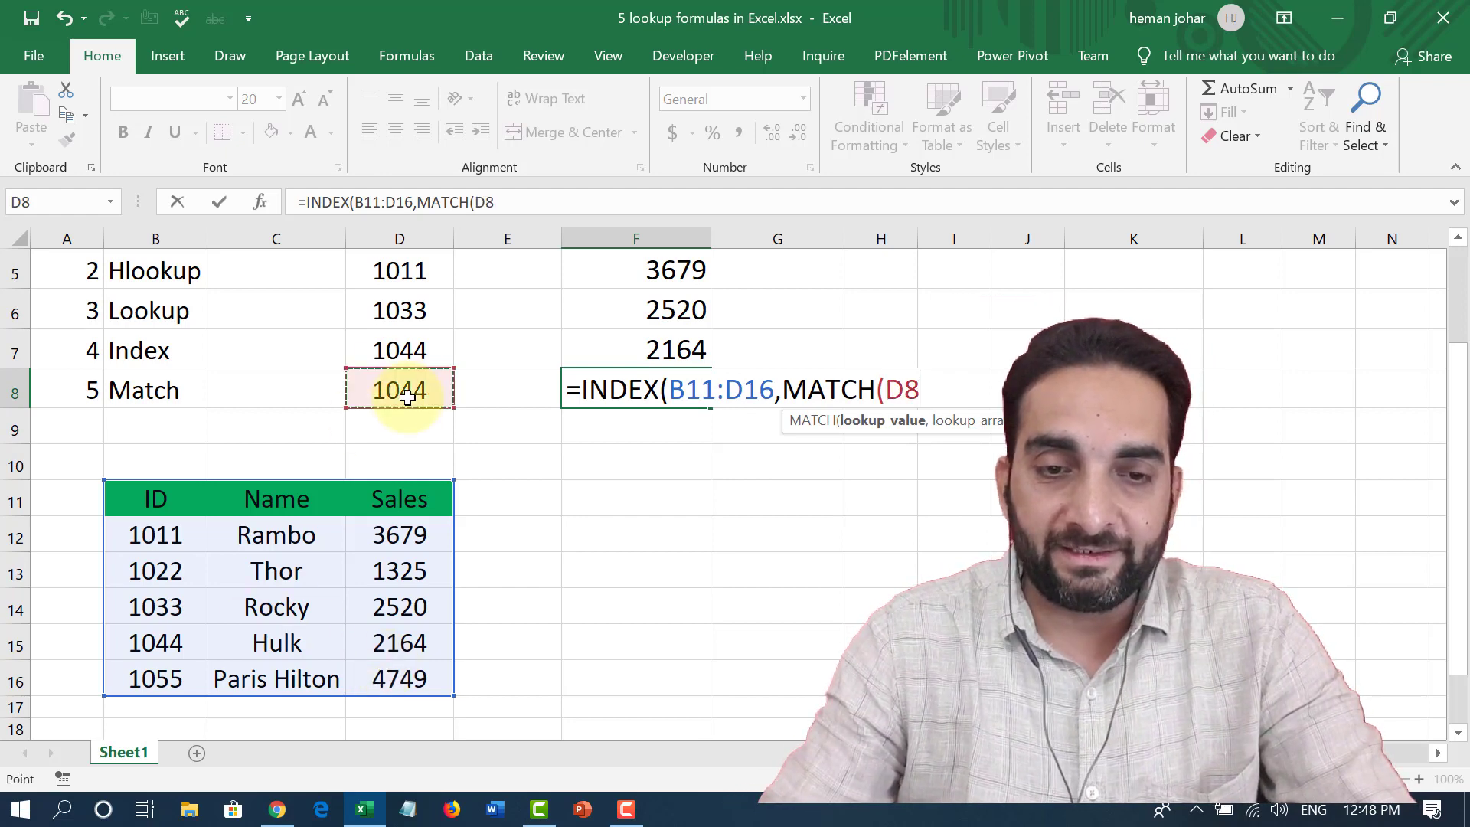
text(,)
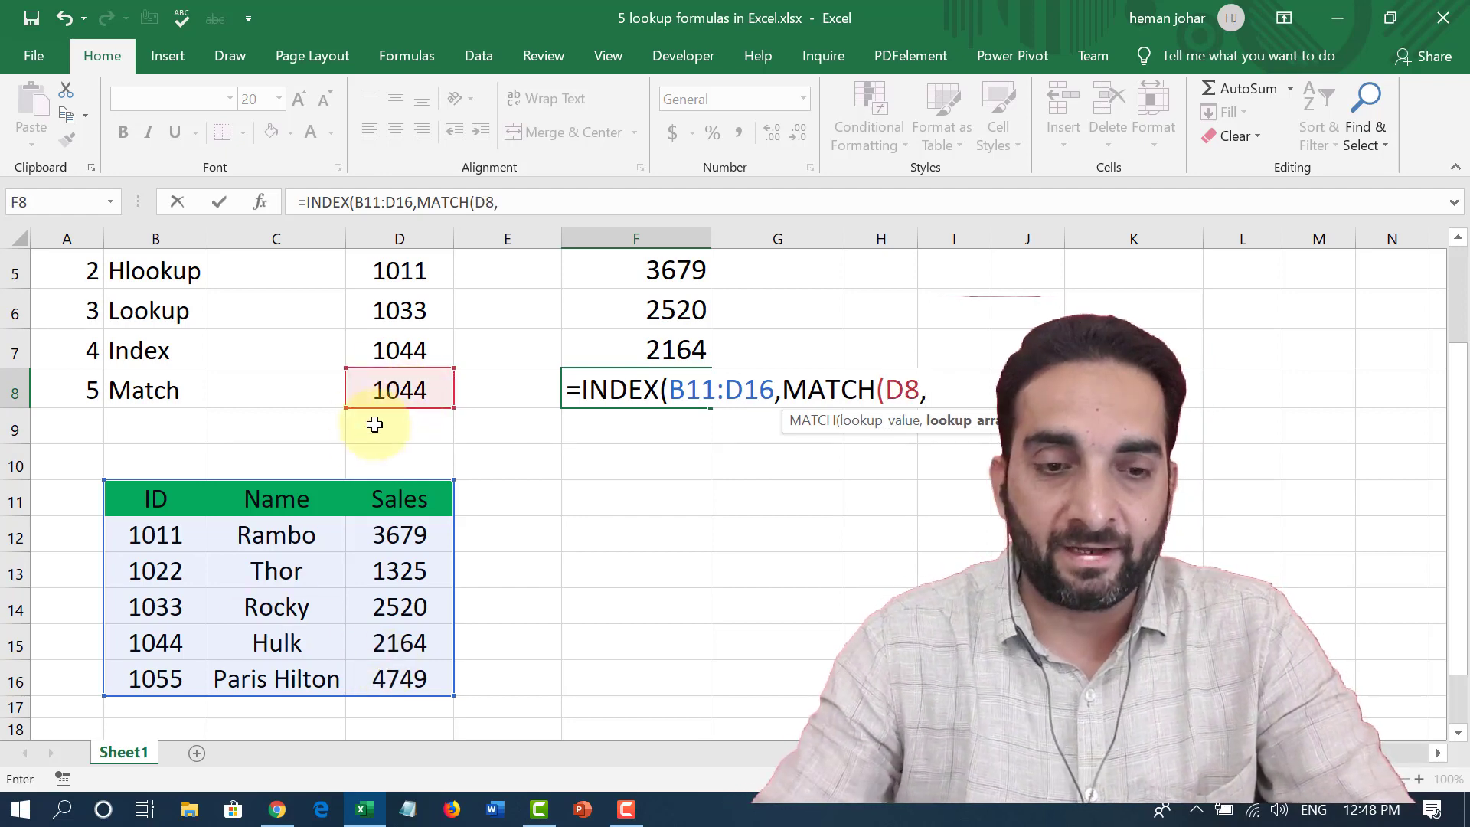
drag(191, 498, 178, 660)
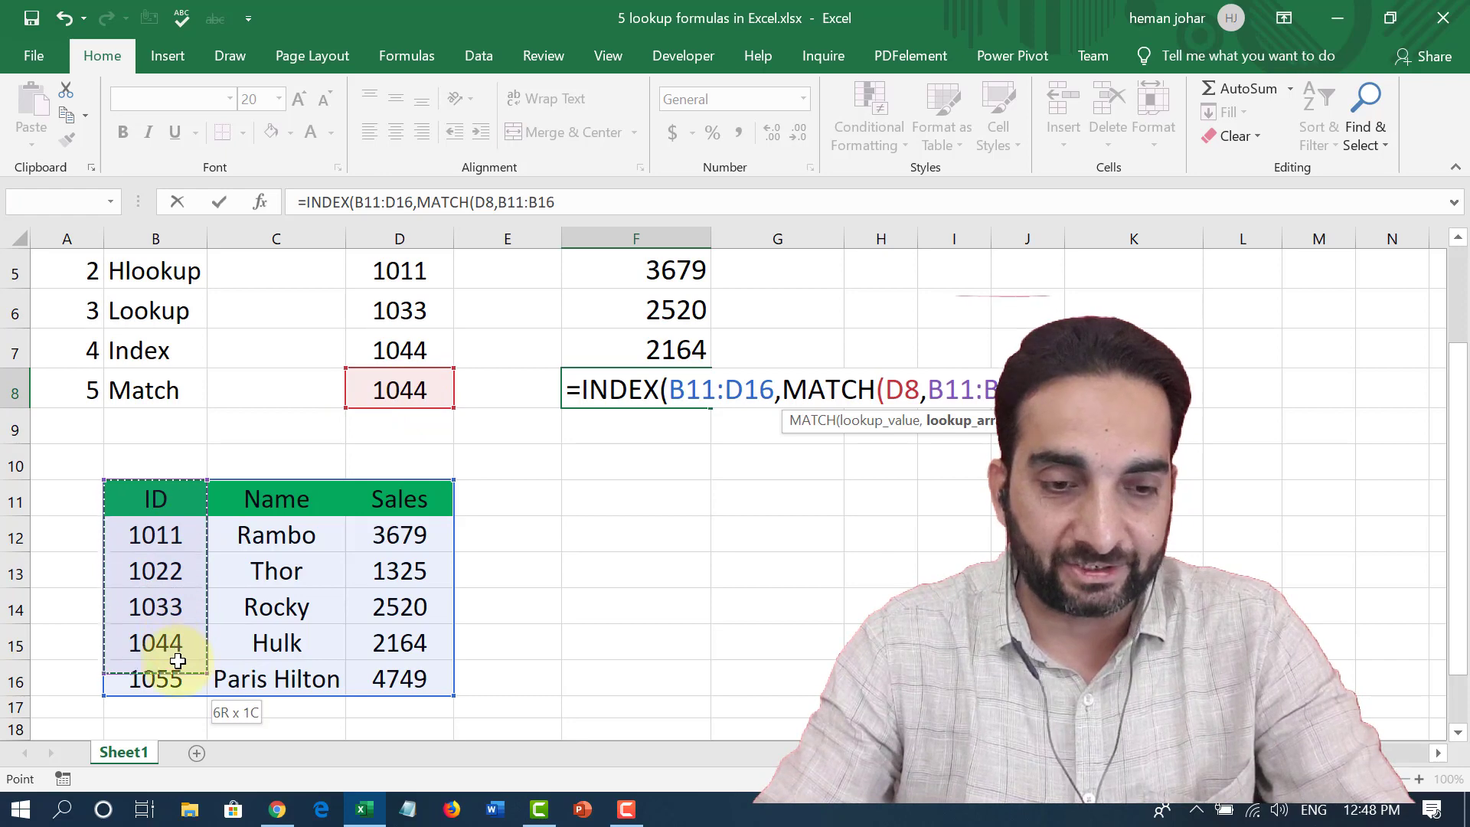
text(,0)
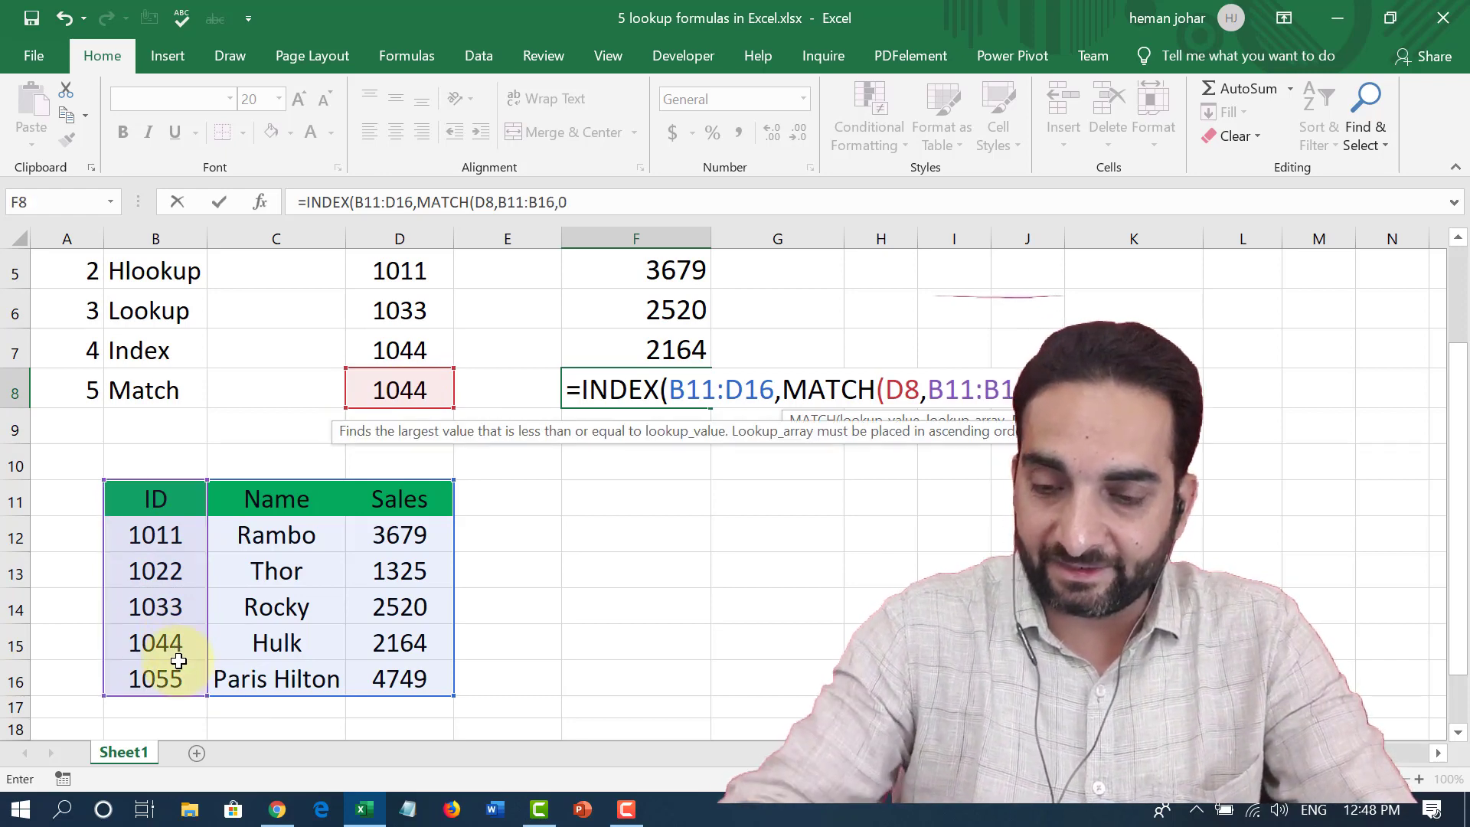
text(),)
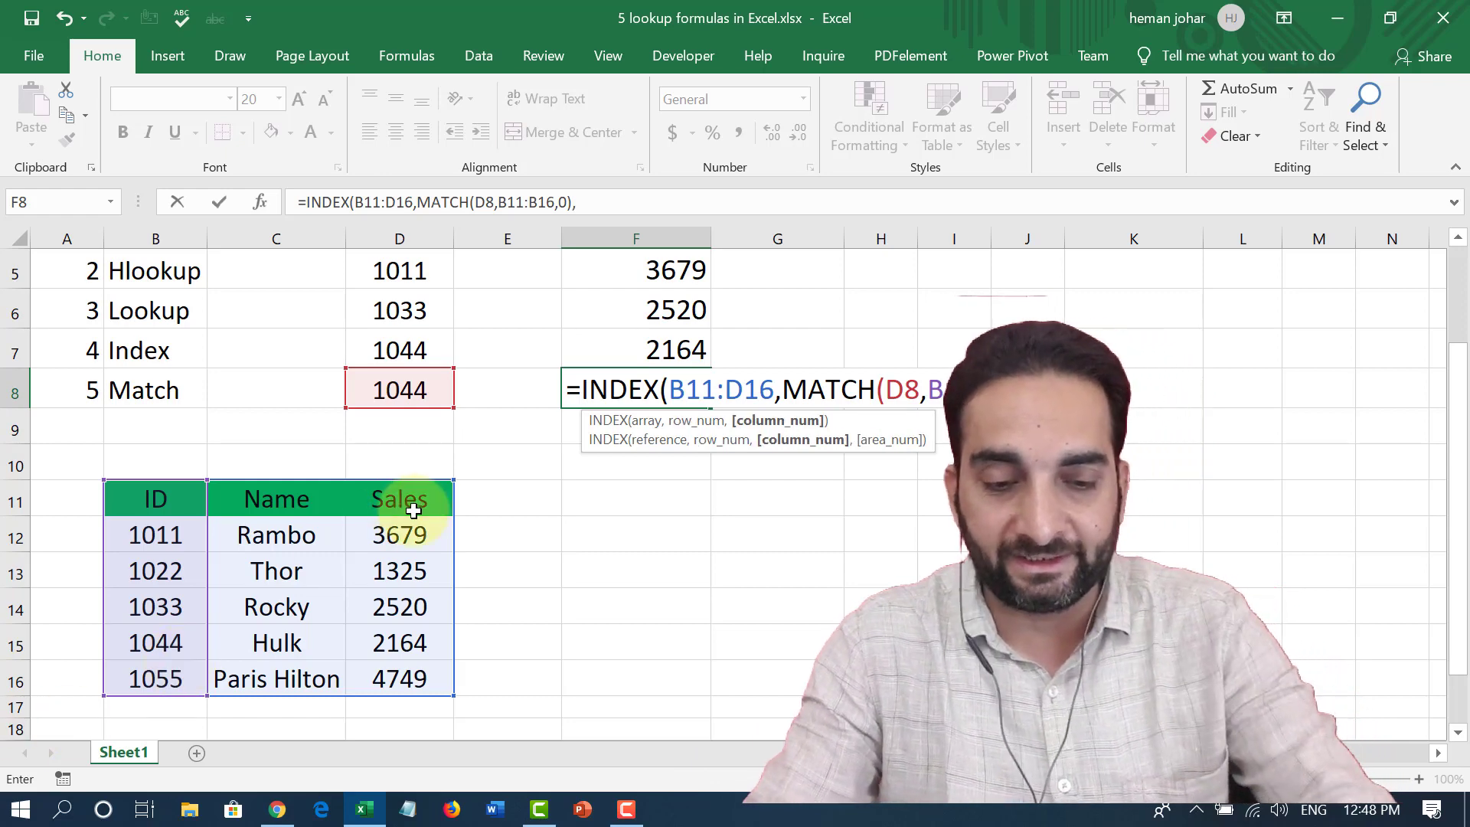
text(3))
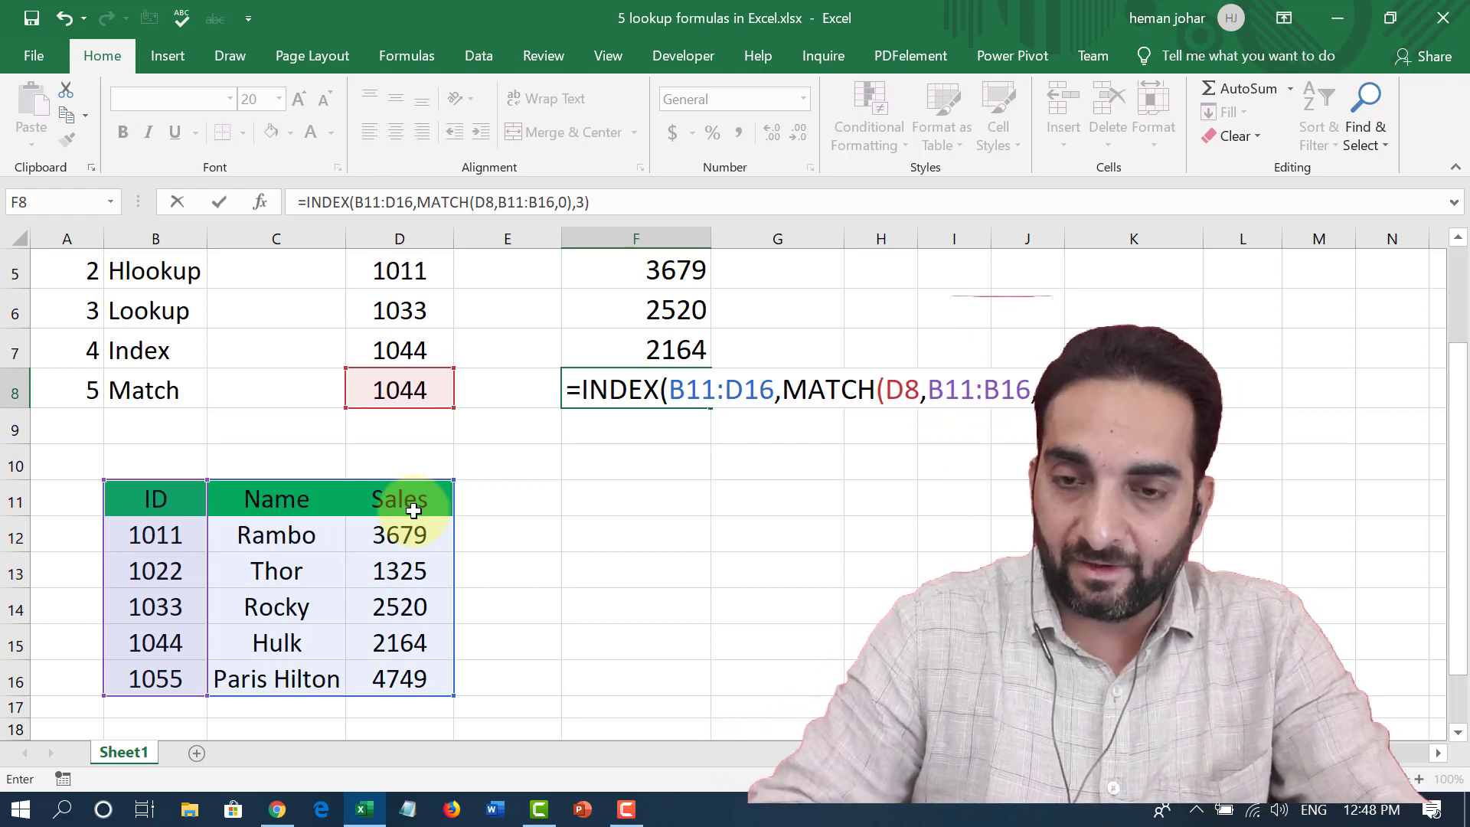
key(Return)
key(Up)
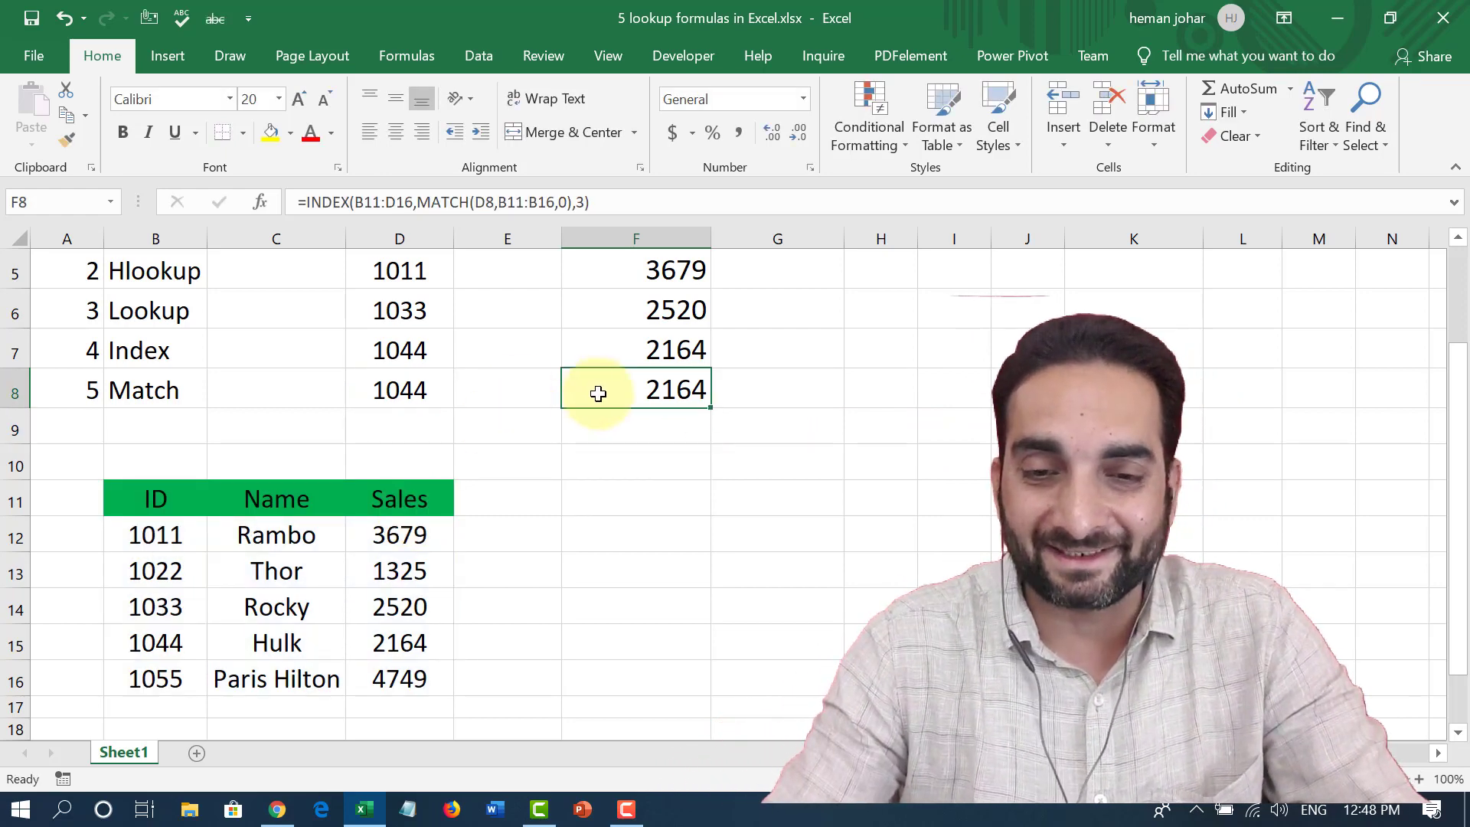